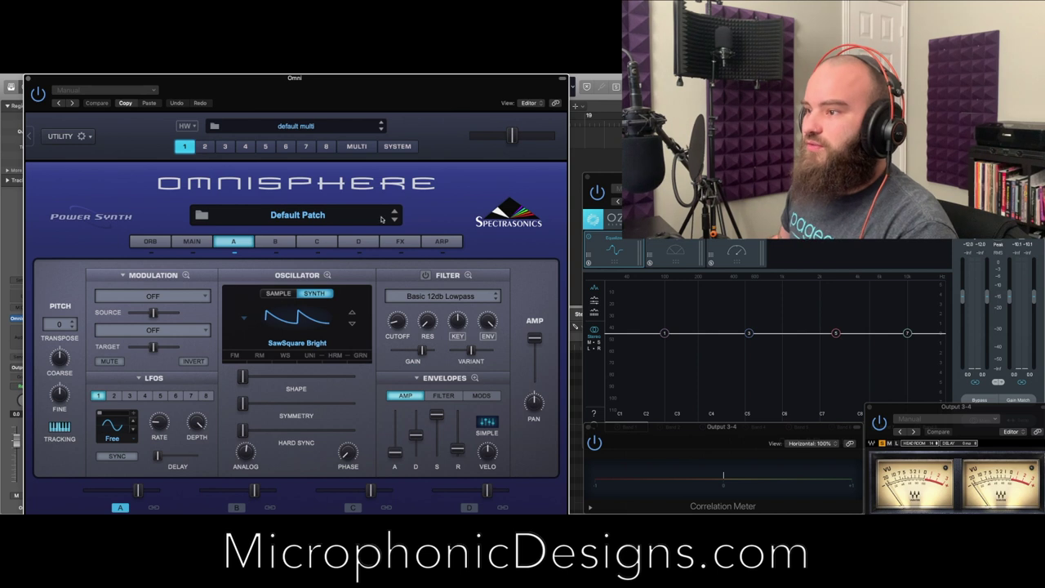
Step: Check layer A's Harmonia settings in the enlarged oscillator view
click(327, 276)
click(368, 290)
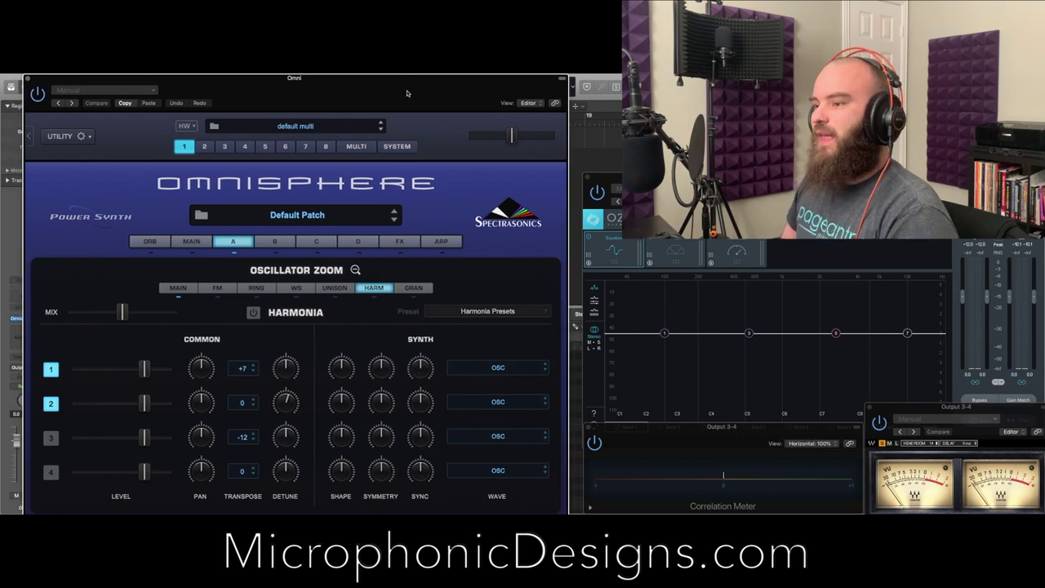
click(223, 244)
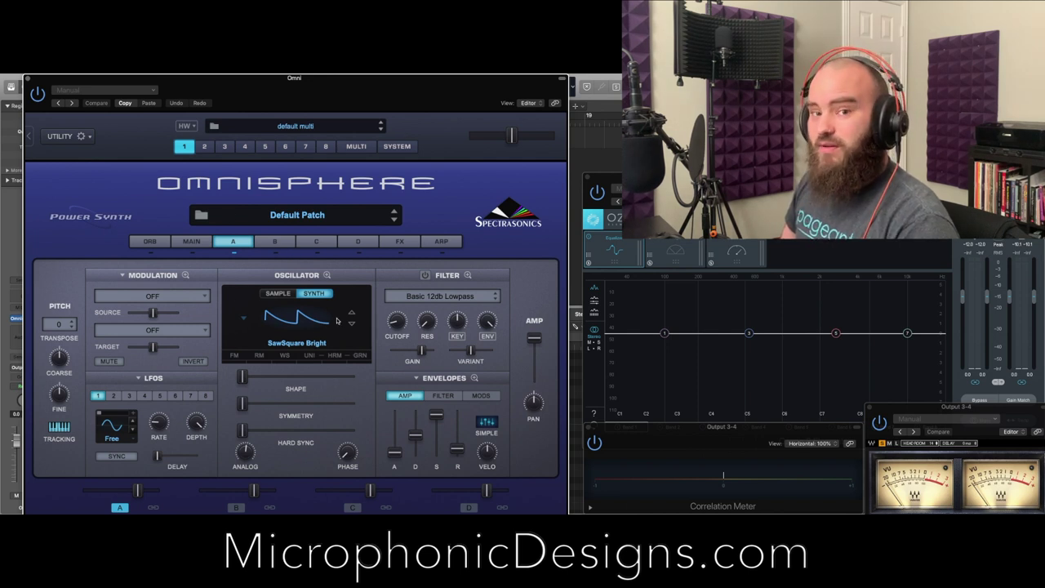
Step: Review layers B and C, then return to layer A and open its amp envelope zoom
click(274, 242)
click(316, 241)
click(275, 241)
click(239, 243)
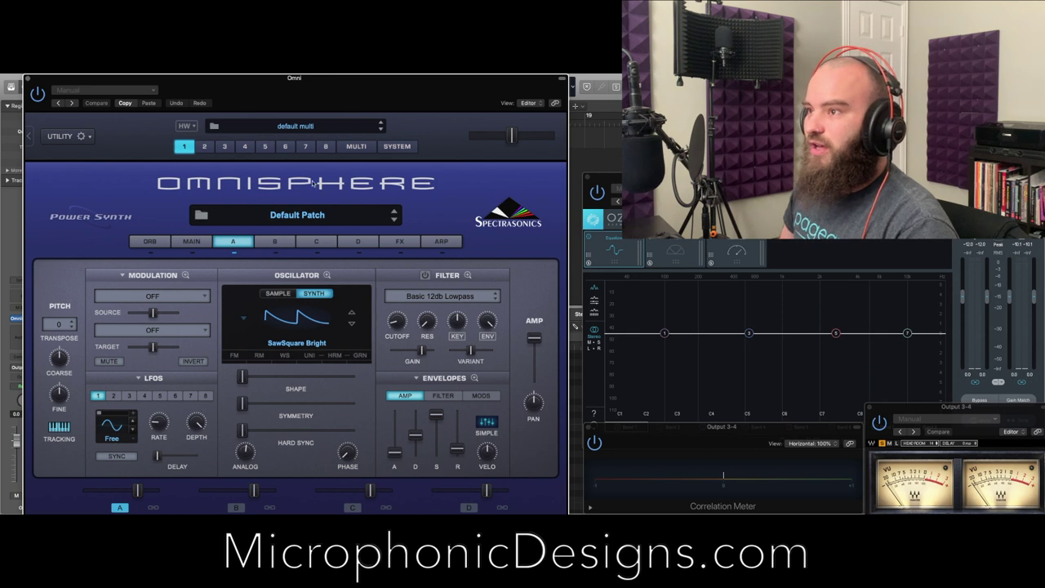
drag(395, 82, 381, 82)
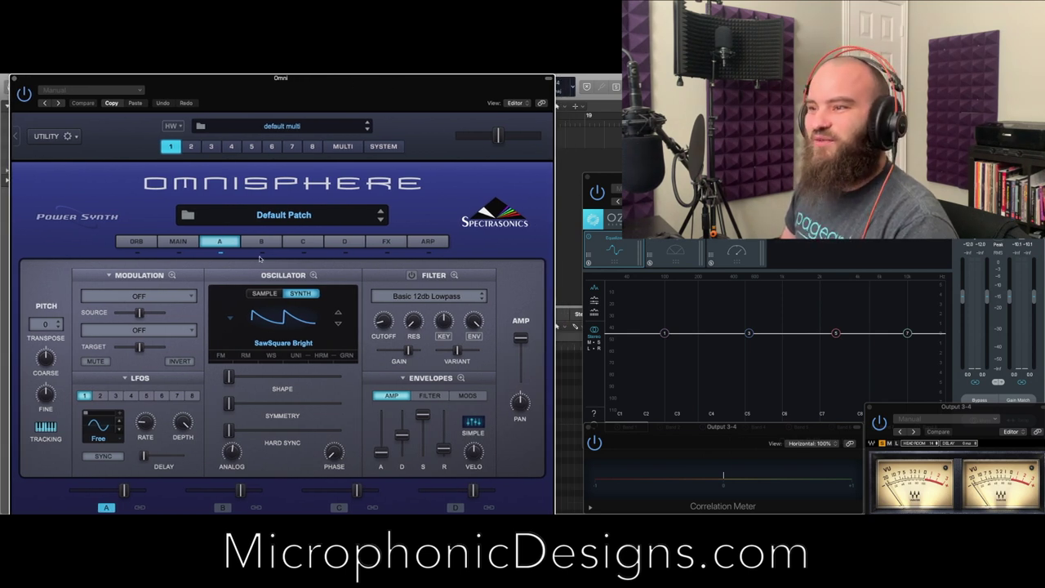
click(460, 378)
Step: Tempo-sync layer A's amp envelope, extend its full-level hold, and stretch a long curved fade-out
drag(462, 378, 269, 430)
click(467, 450)
drag(449, 385, 369, 390)
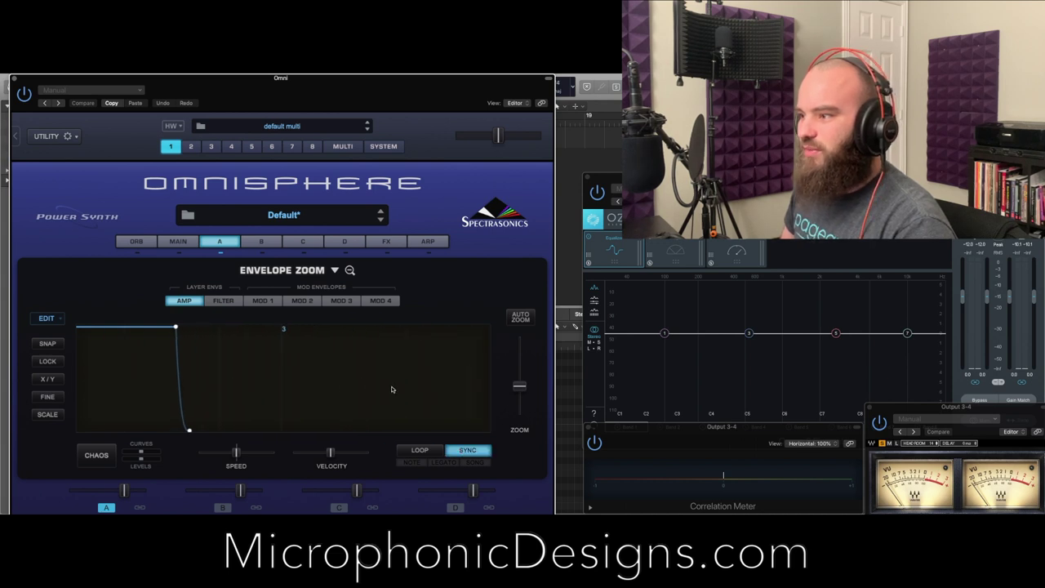
drag(515, 389, 519, 380)
scroll(235, 396, left, 3)
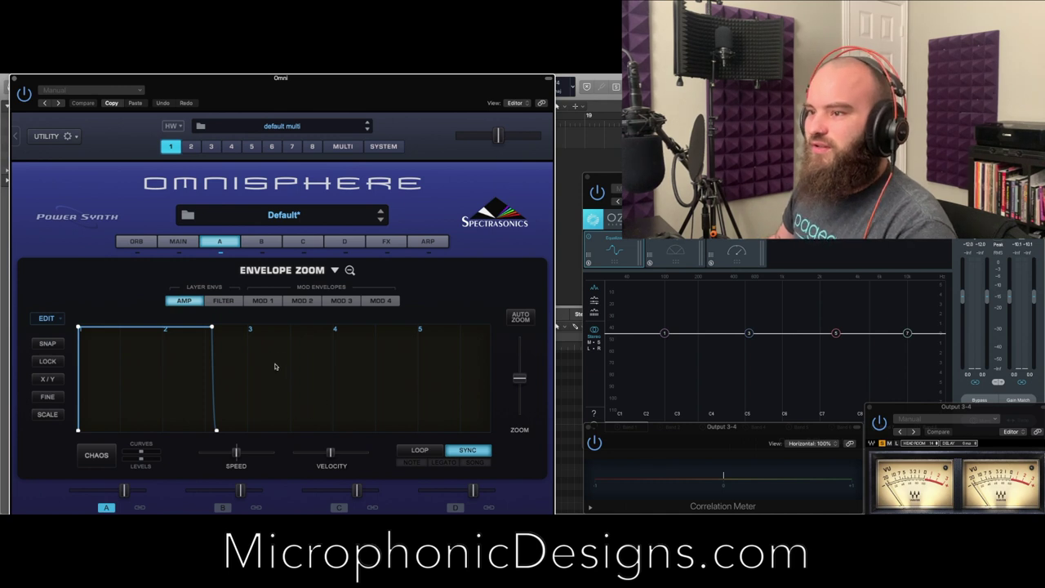
drag(216, 430, 332, 434)
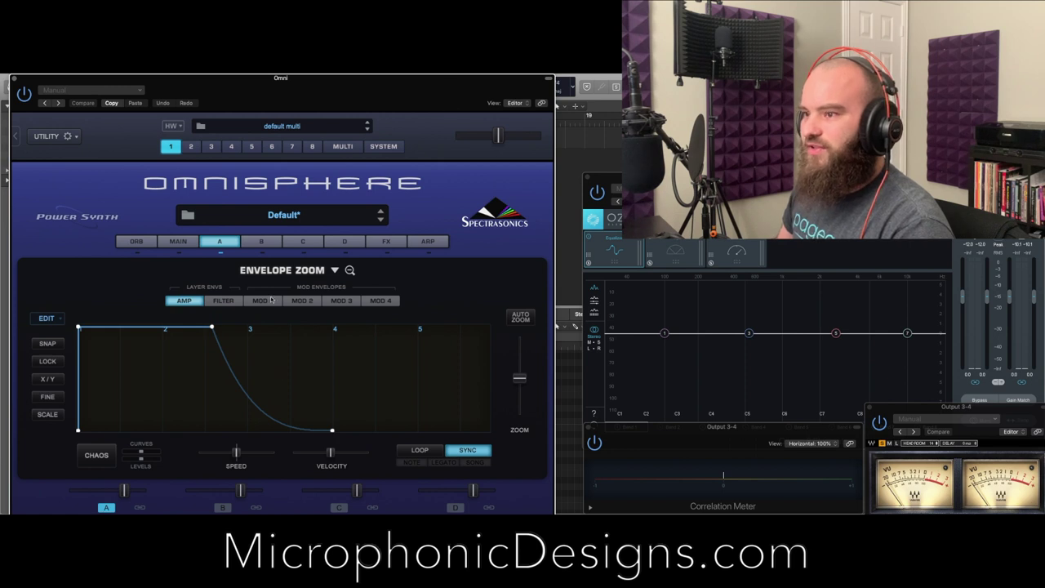
drag(213, 329, 418, 328)
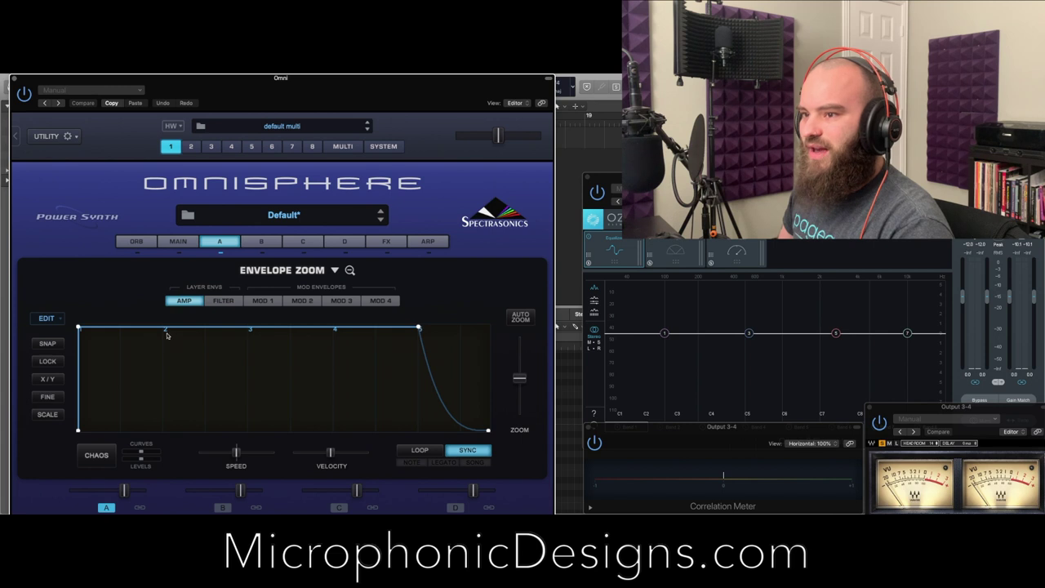
mouse_move(78, 329)
mouse_down()
mouse_move(140, 328)
mouse_move(77, 327)
mouse_up()
scroll(243, 389, right, 5)
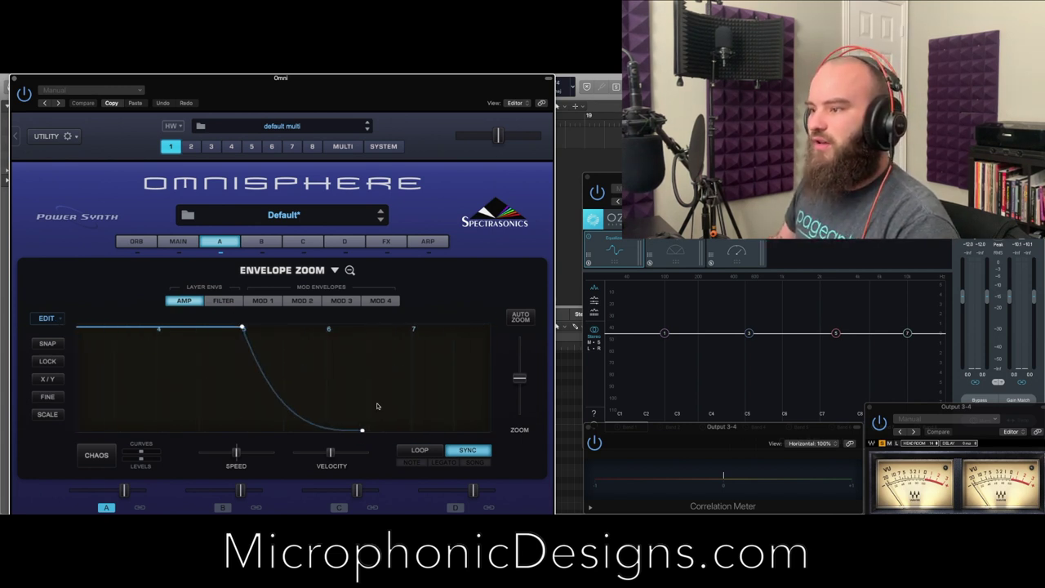
drag(364, 436, 412, 431)
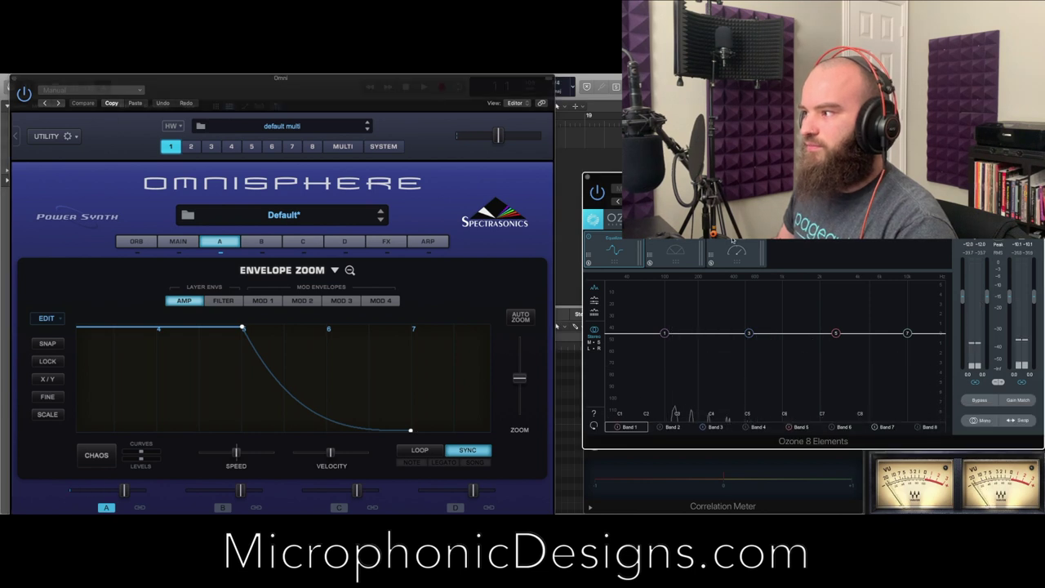
click(376, 269)
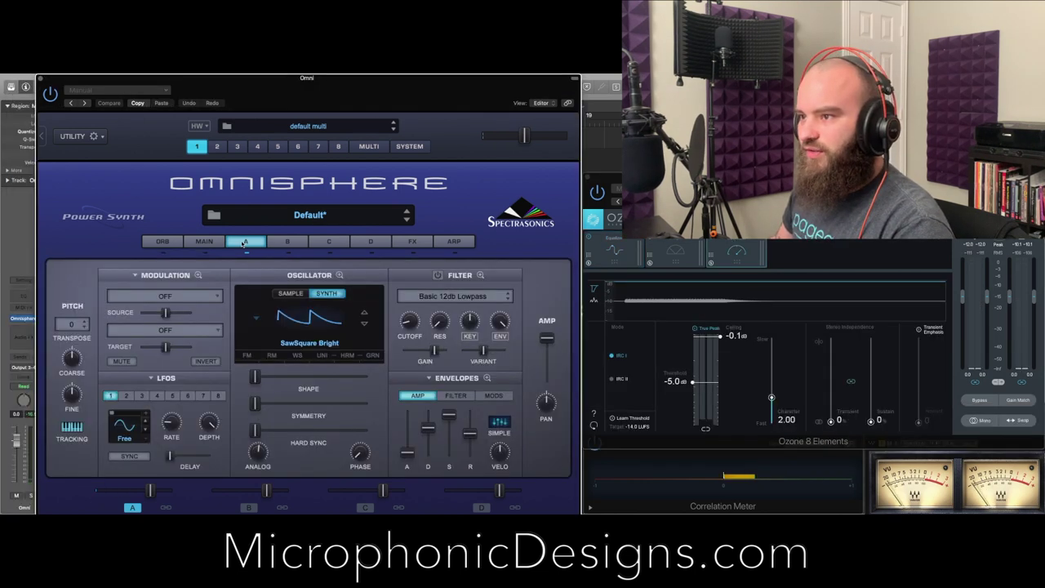
Step: Glance at the Harmonia and main oscillator pages, leave transpose at 0, and reopen Oscillator Zoom
click(340, 276)
click(384, 288)
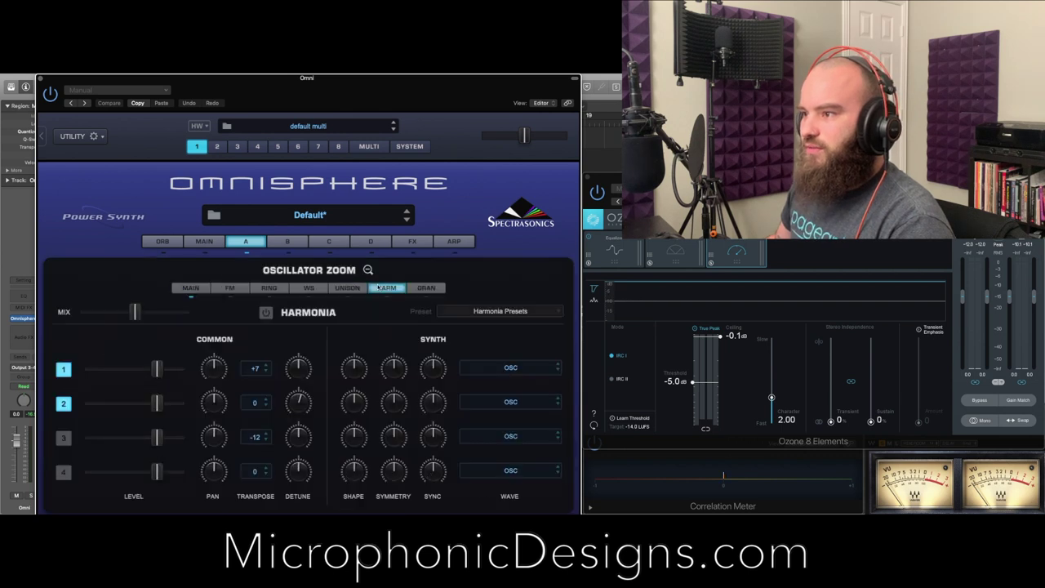
click(192, 288)
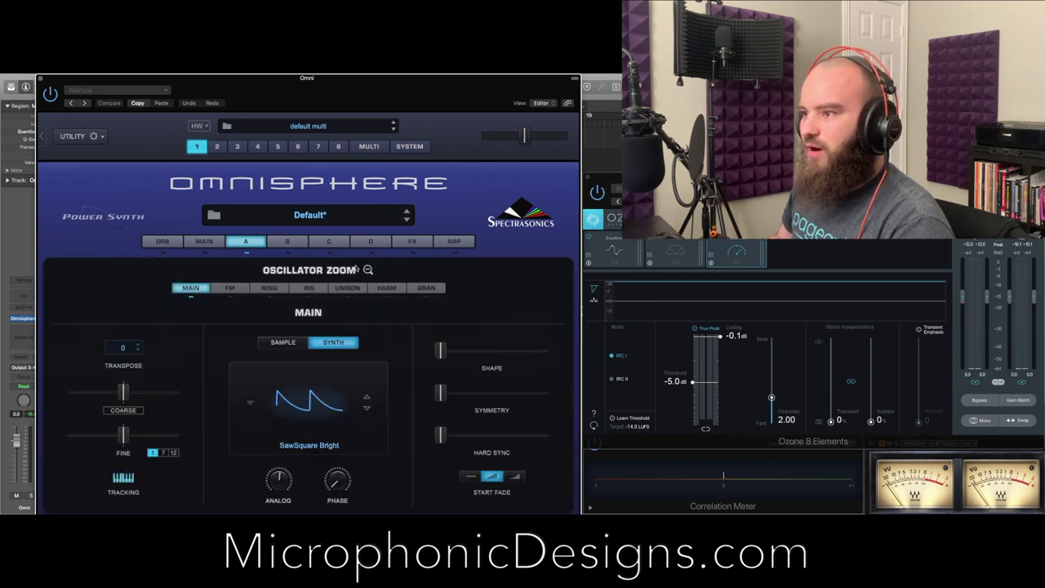
click(367, 270)
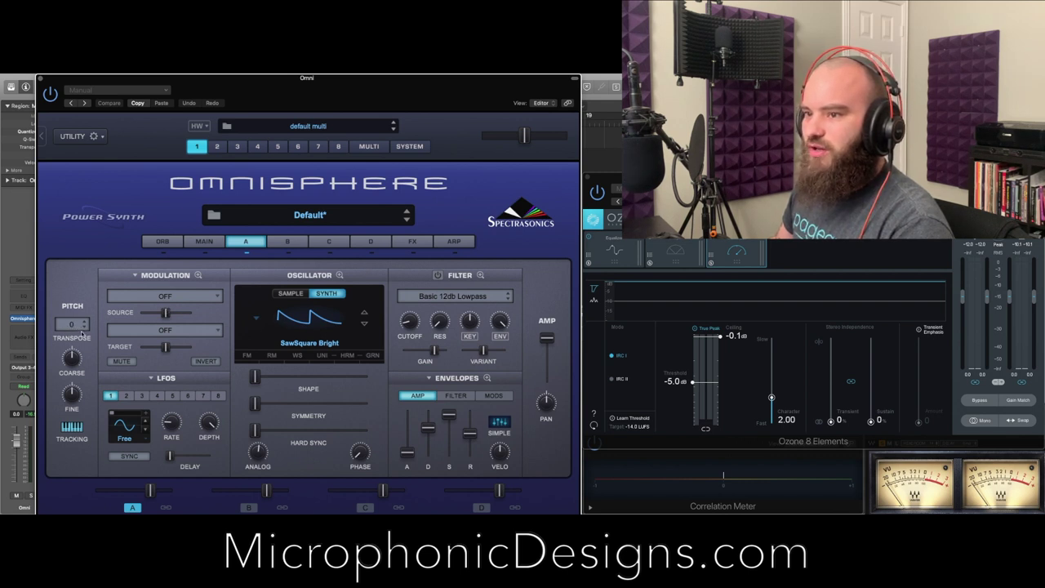
click(75, 325)
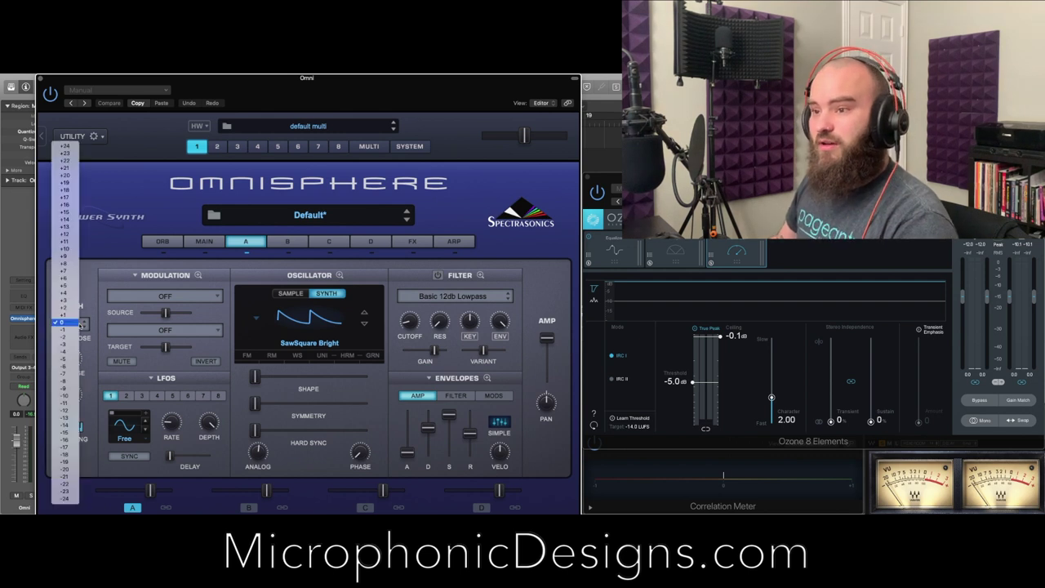
click(75, 324)
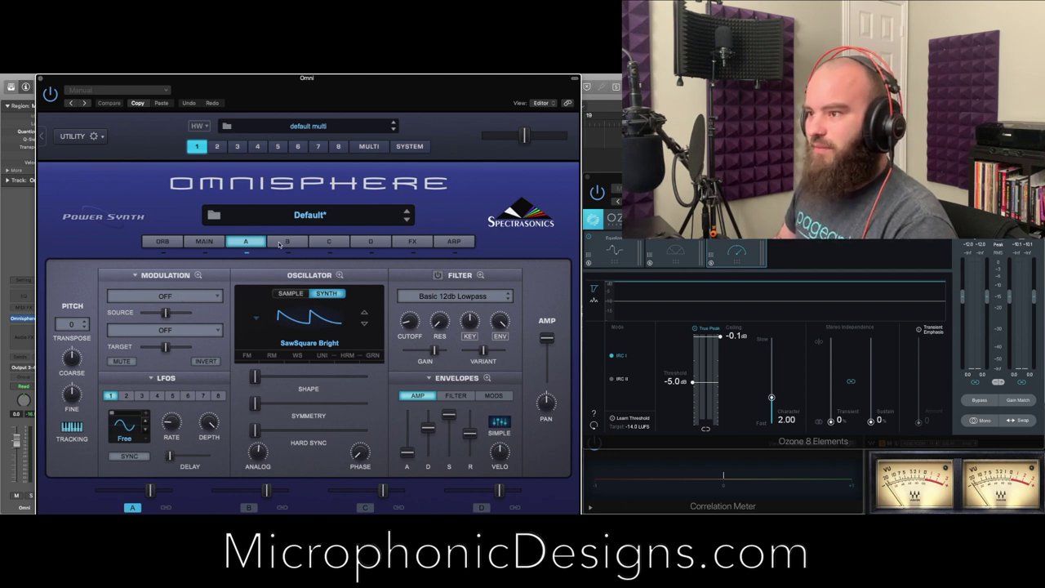
click(319, 318)
Step: Turn on Harmonia for layer A, raise its mix, and set master volume to -3.70 dB
click(348, 288)
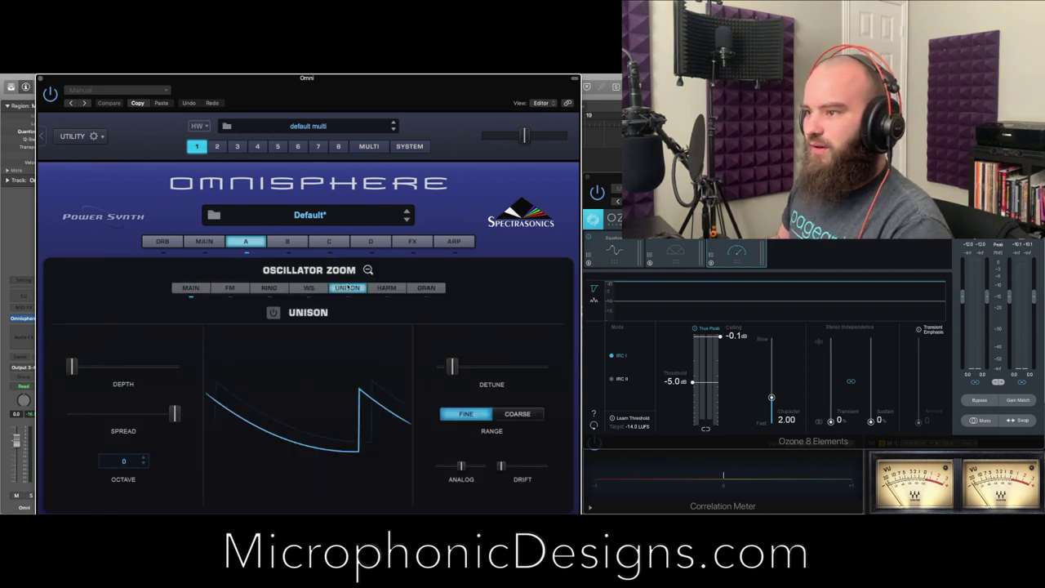
click(387, 287)
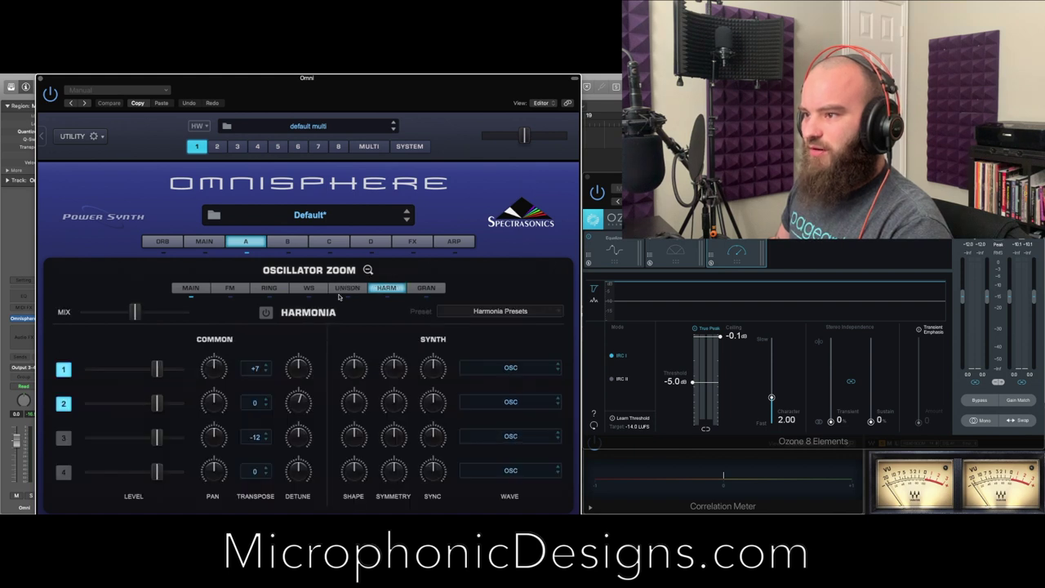
click(267, 312)
drag(135, 316, 188, 318)
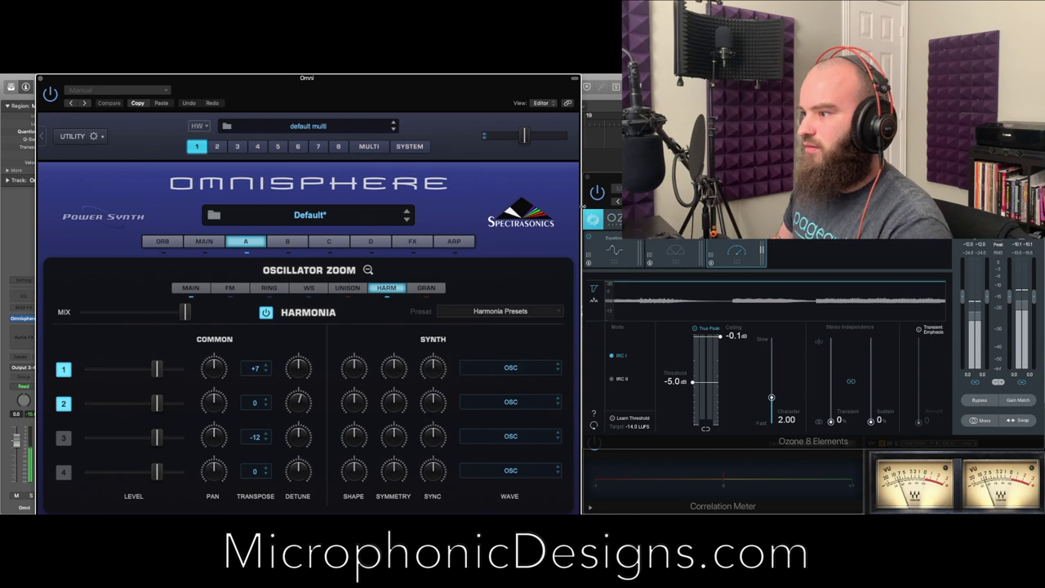
drag(524, 141, 534, 140)
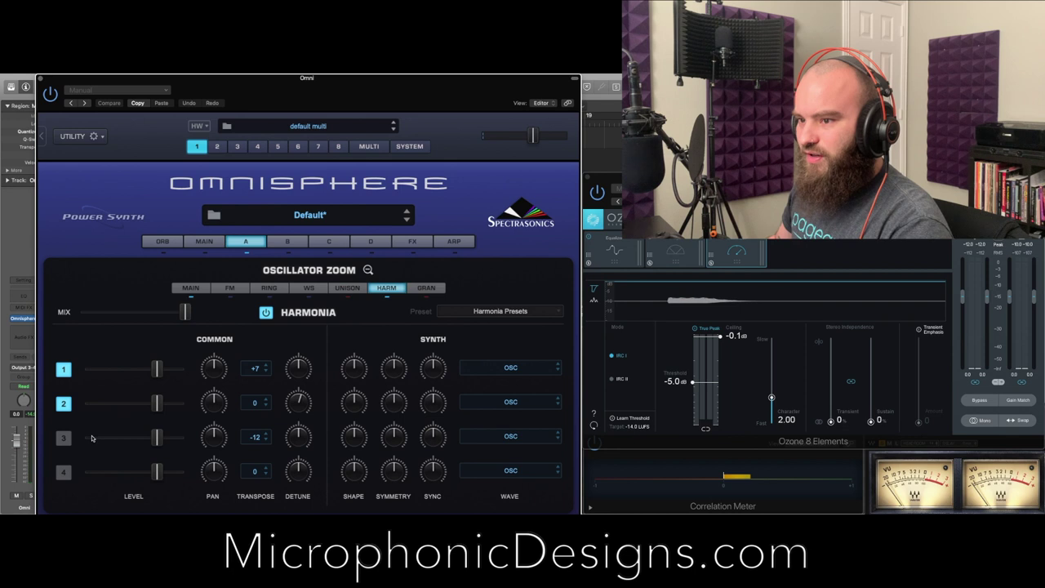
Step: Enable Harmonia voices 3 and 4 and transpose the four voices to +24, +12, -12, -24
click(63, 437)
click(63, 472)
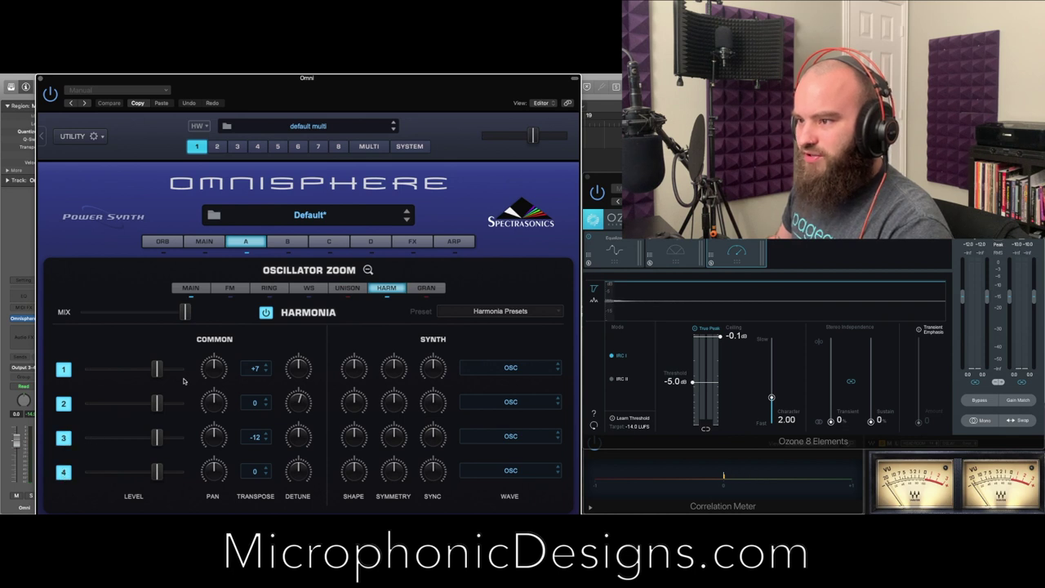
click(251, 369)
click(250, 241)
click(262, 404)
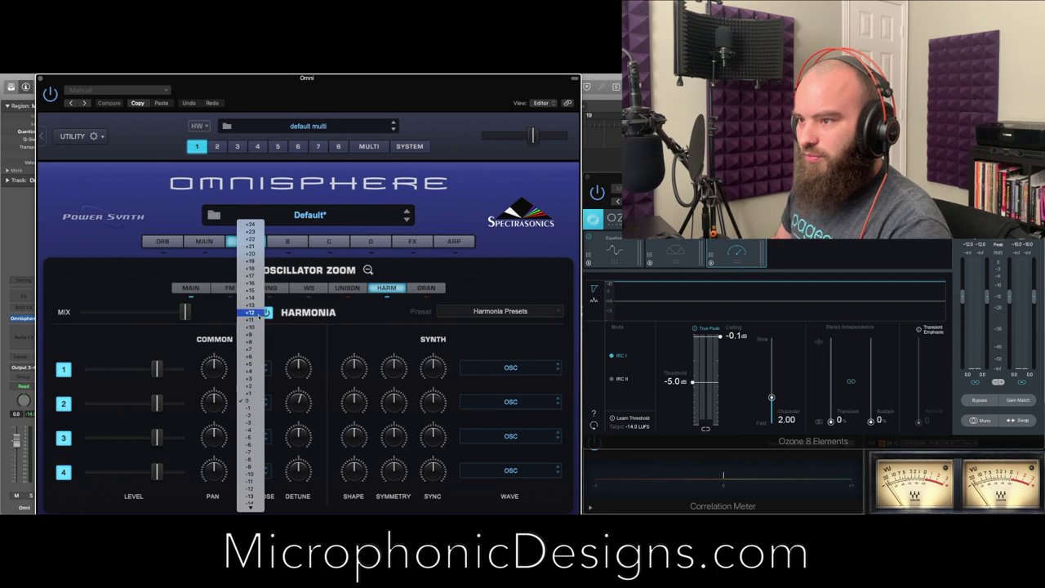
click(260, 313)
click(255, 437)
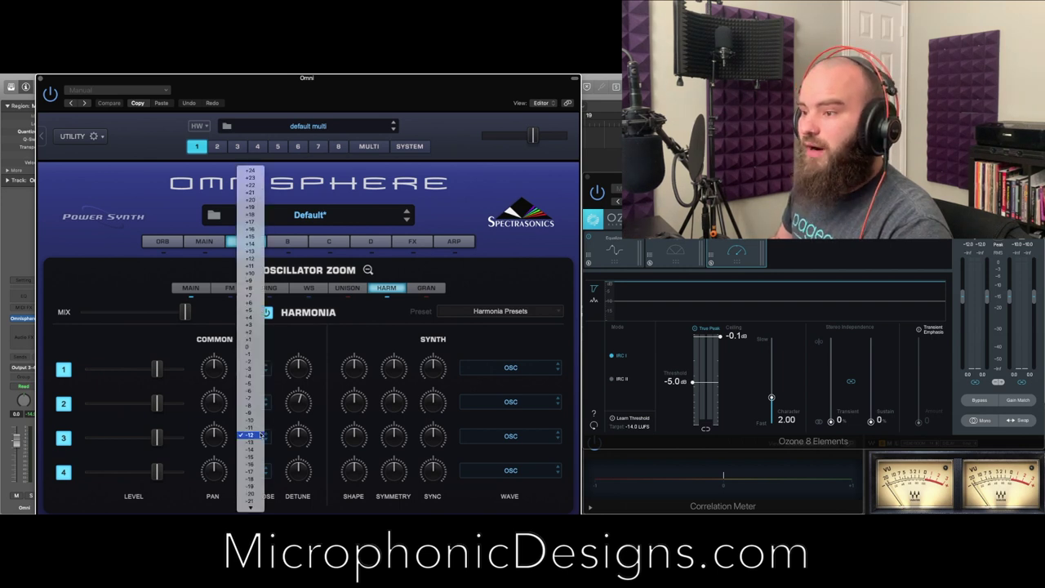
click(261, 452)
click(255, 471)
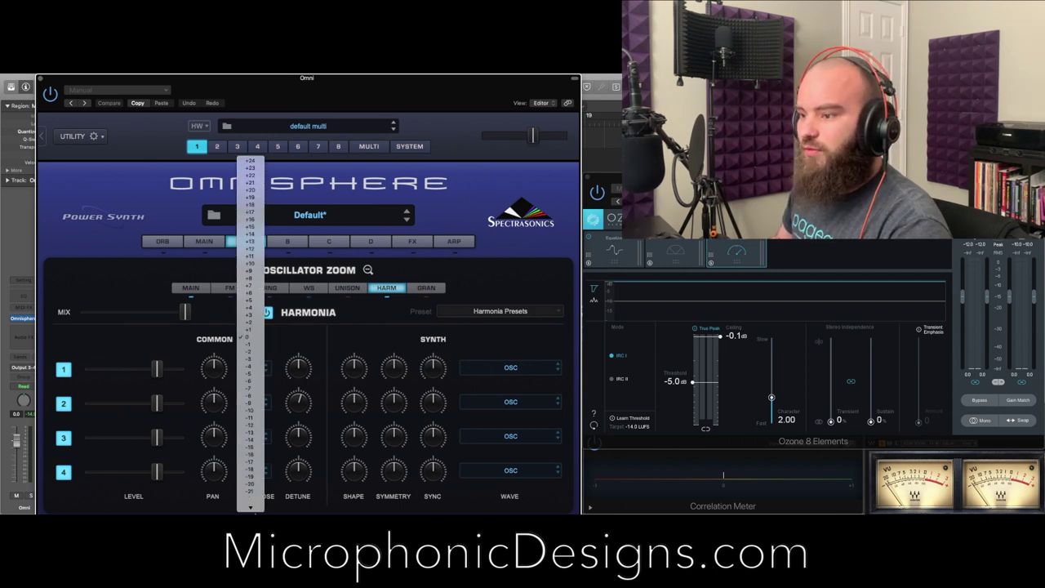
click(254, 506)
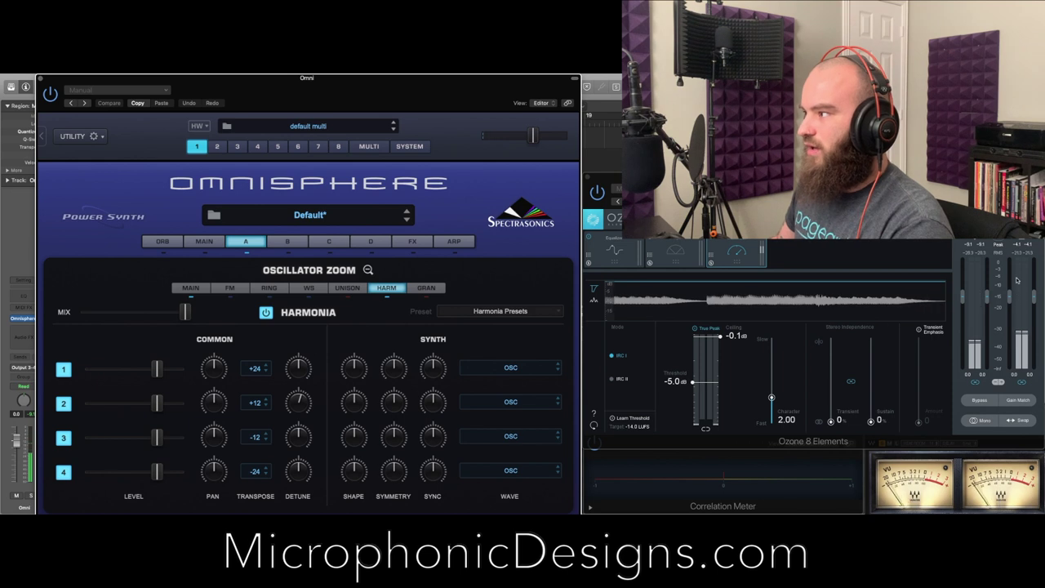
click(614, 252)
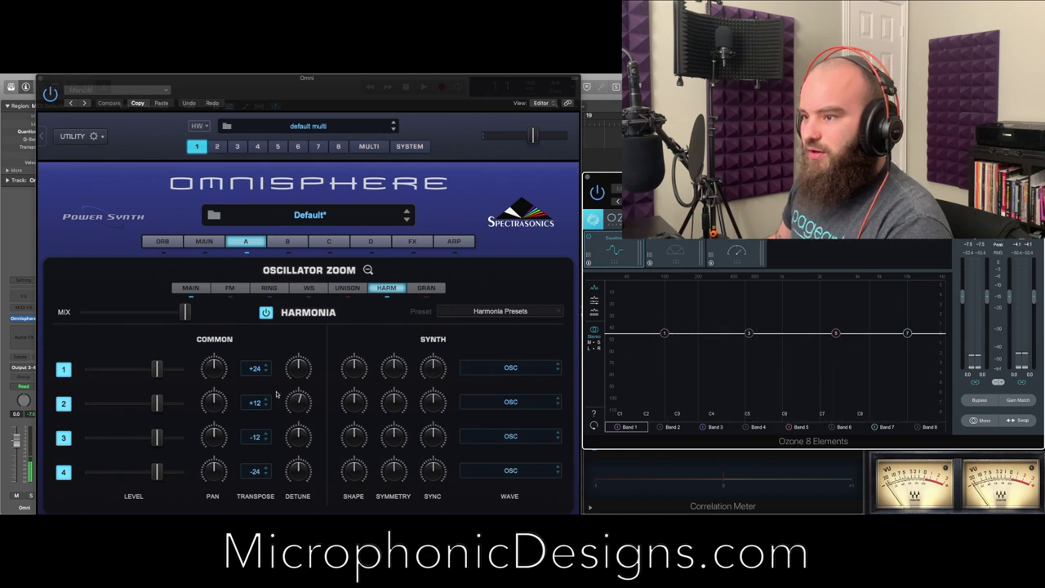
mouse_move(292, 402)
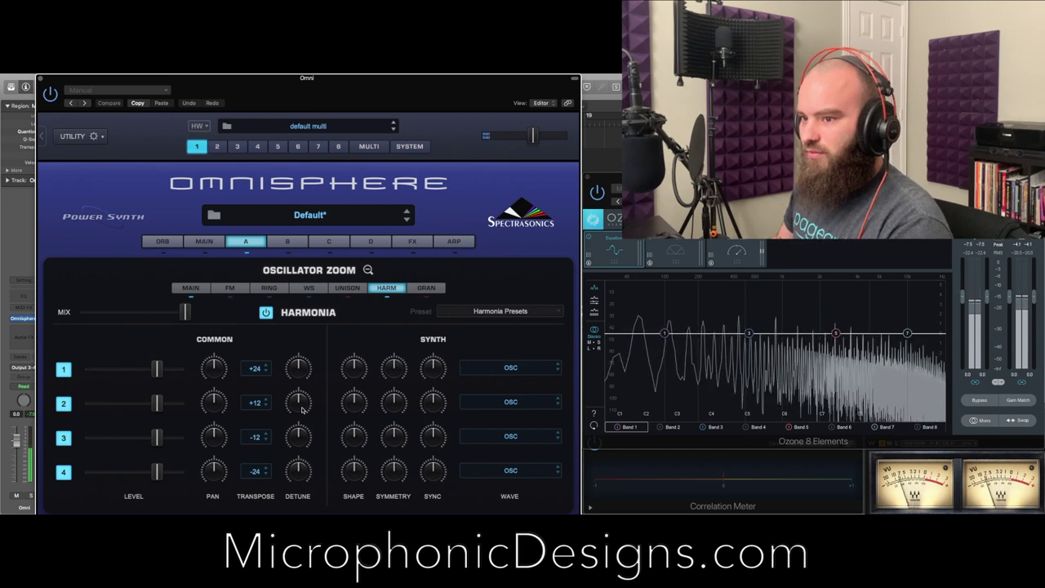
Step: Switch layer A's oscillator to SawSquare Fat and raise its Shape to about 0.64
click(368, 270)
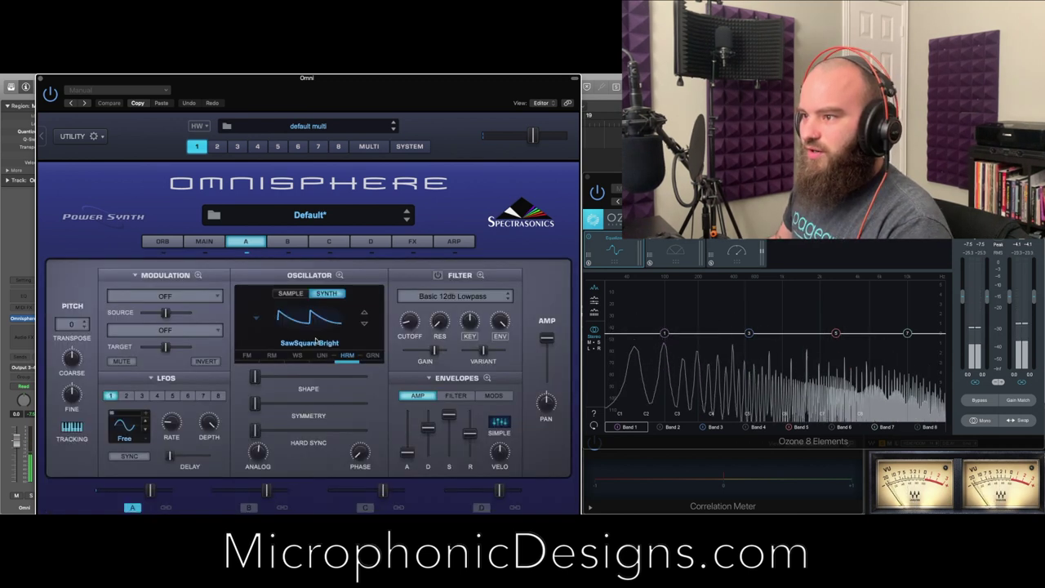
click(309, 314)
click(272, 333)
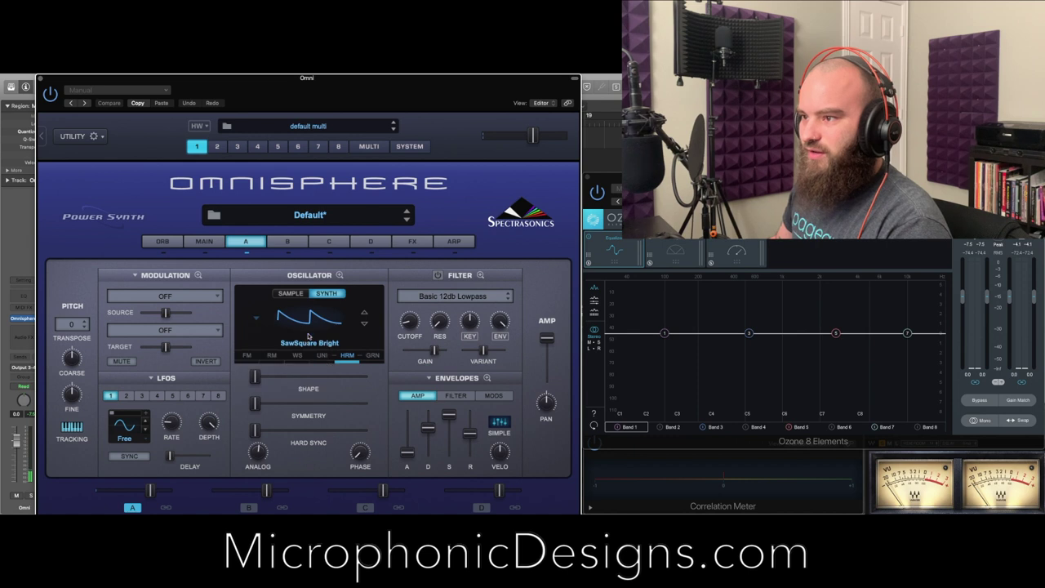
drag(282, 373, 328, 382)
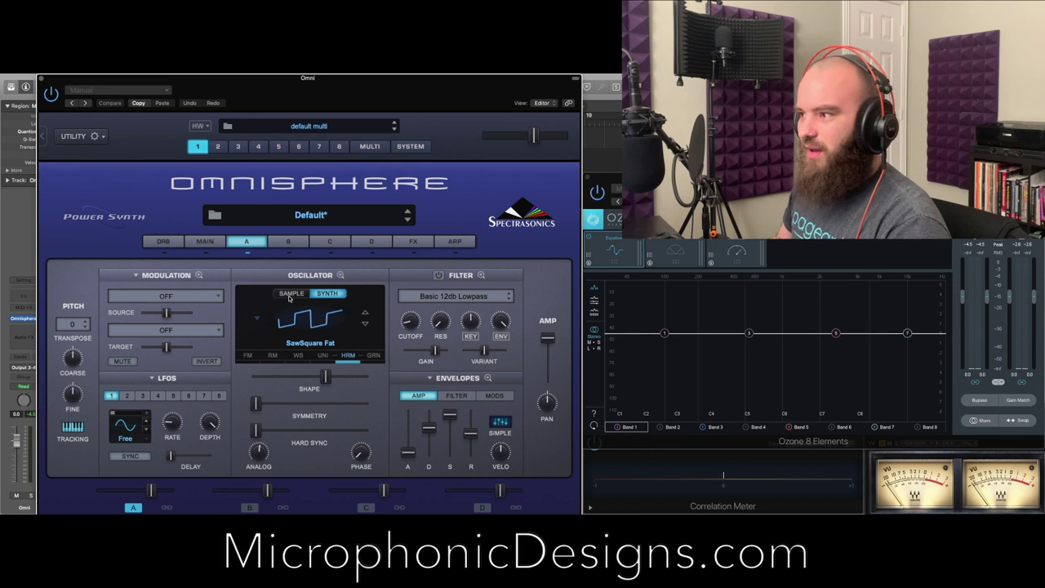
drag(454, 89, 458, 89)
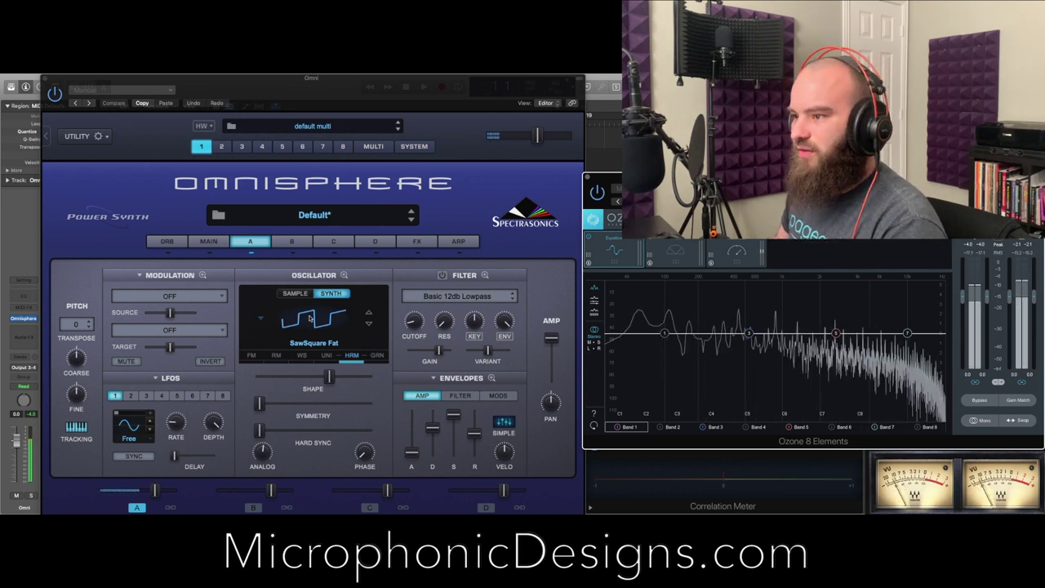
Step: Turn on layer A's filter and settle the oscillator Shape at 0.757
drag(329, 376, 367, 376)
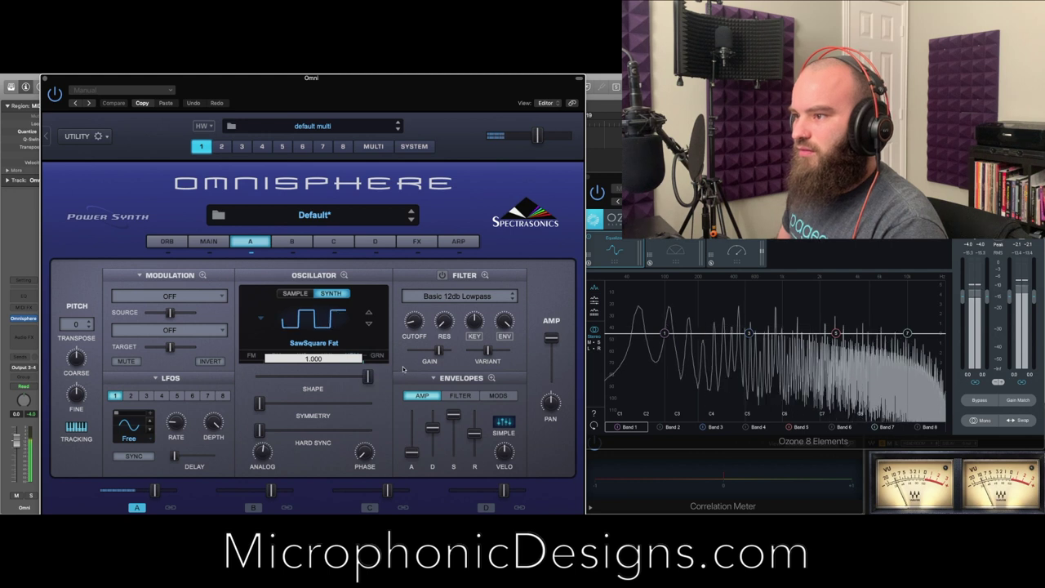
click(442, 275)
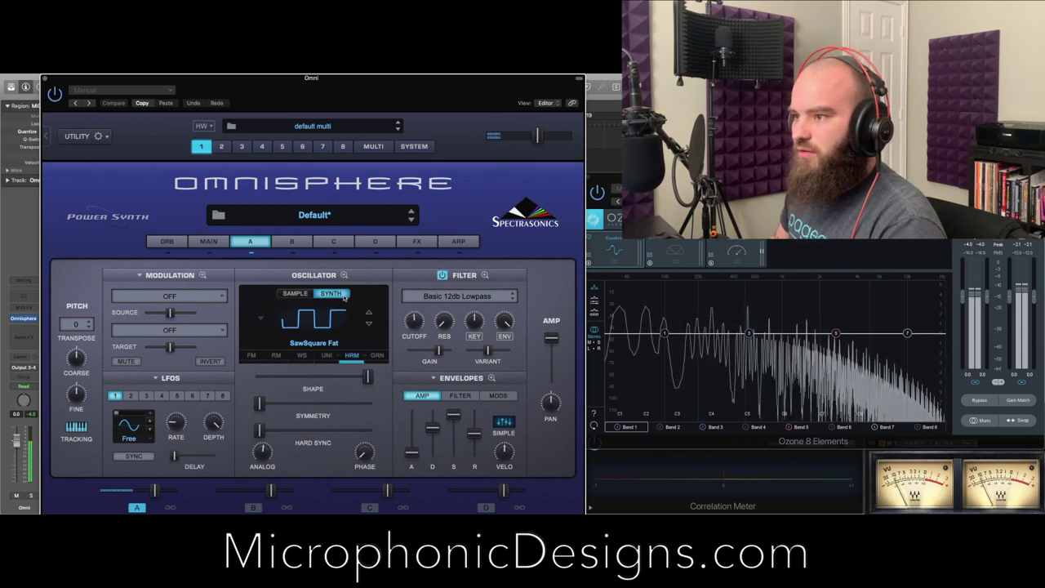
drag(368, 377, 313, 381)
click(313, 342)
mouse_move(319, 383)
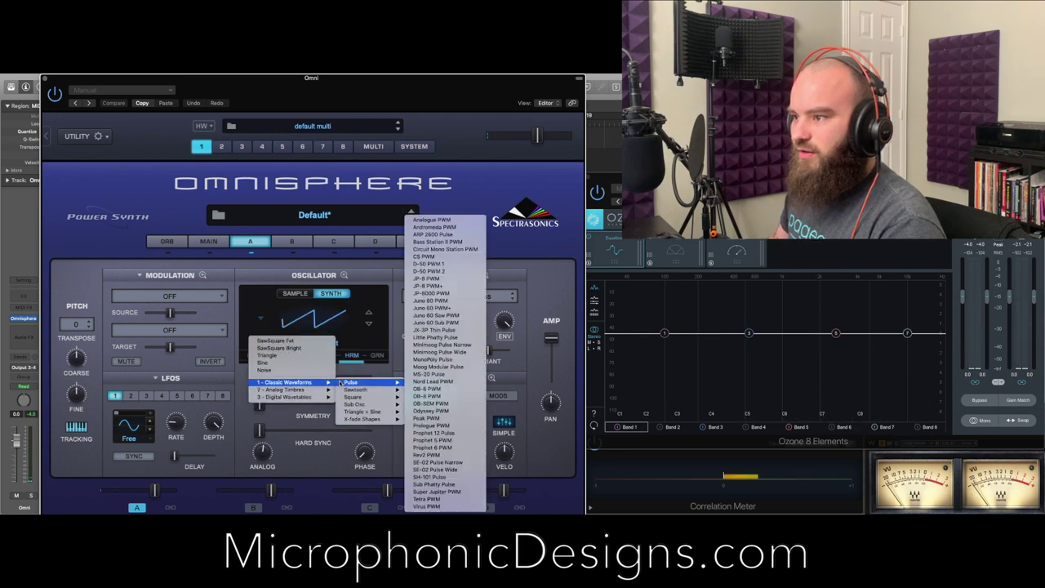
Step: Load JP-8 PWM as layer A's oscillator wave and check its main oscillator settings
click(424, 279)
click(343, 276)
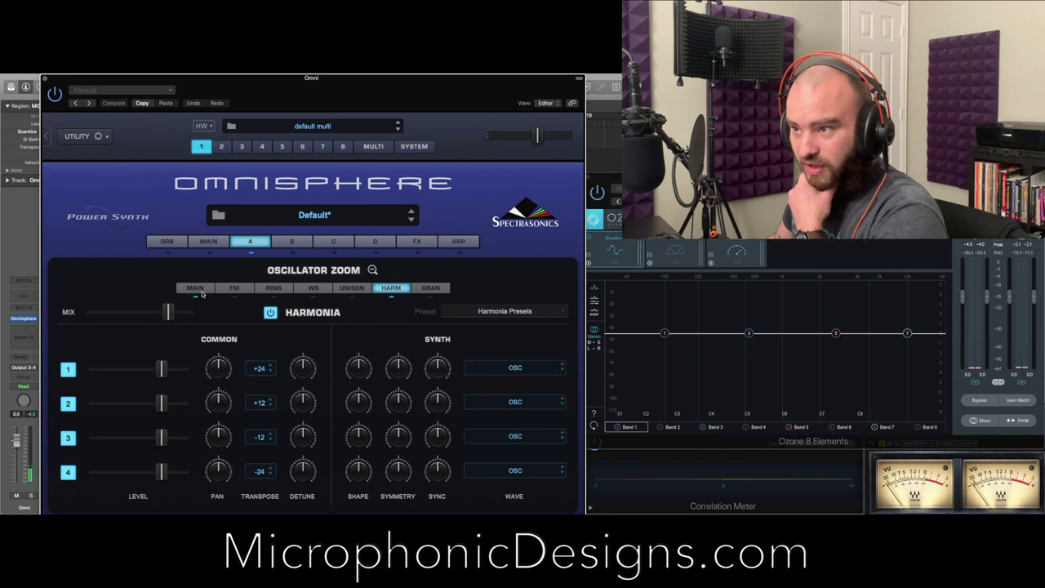
click(196, 289)
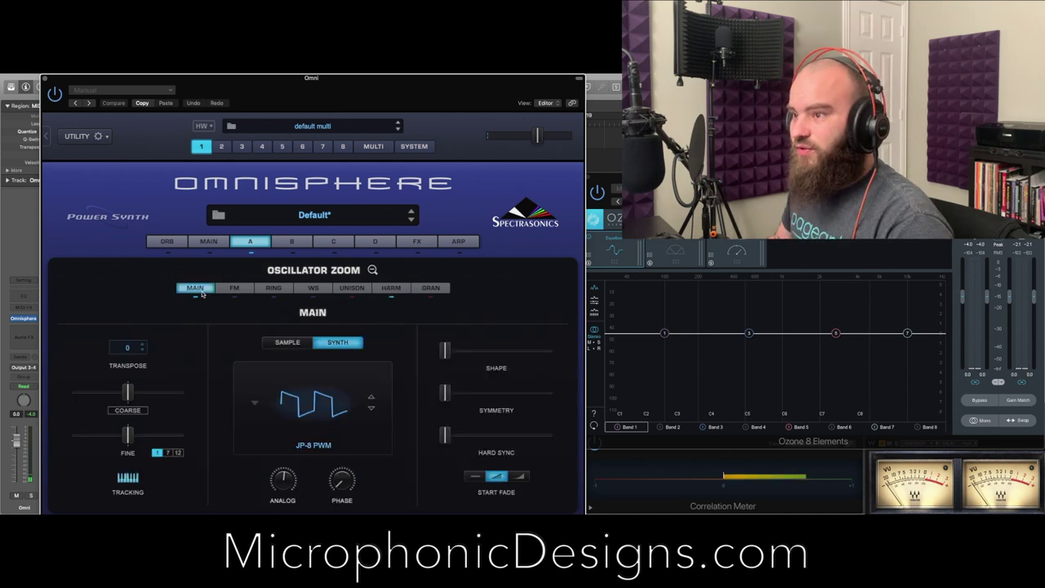
click(370, 270)
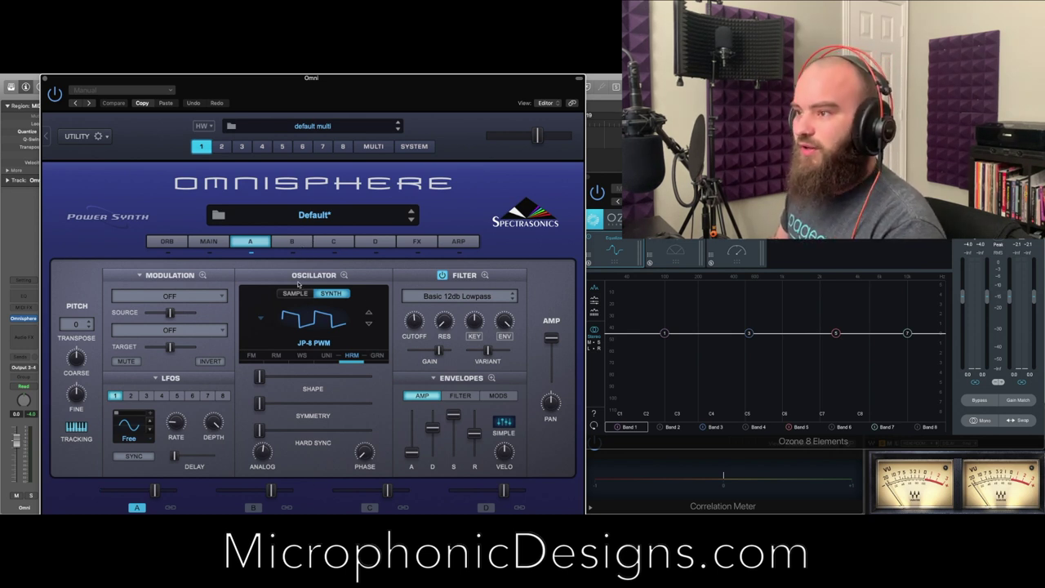
Step: Review the settings of layers B, C and D
click(295, 243)
click(334, 243)
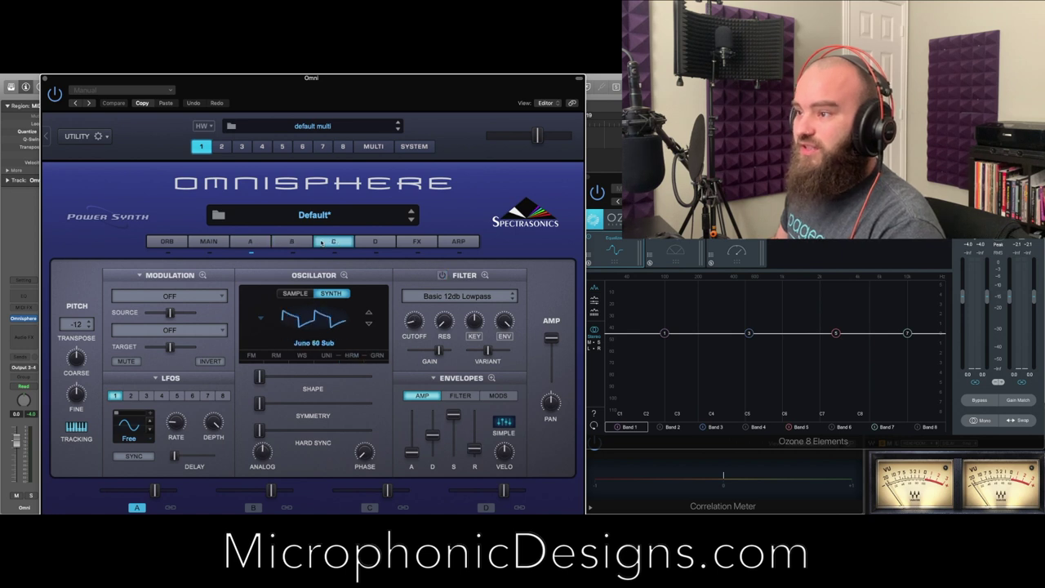
click(379, 244)
Step: Give layer A the warm digital wavetable Nostalgic CPU and nudge its Shape to 0.017
click(251, 243)
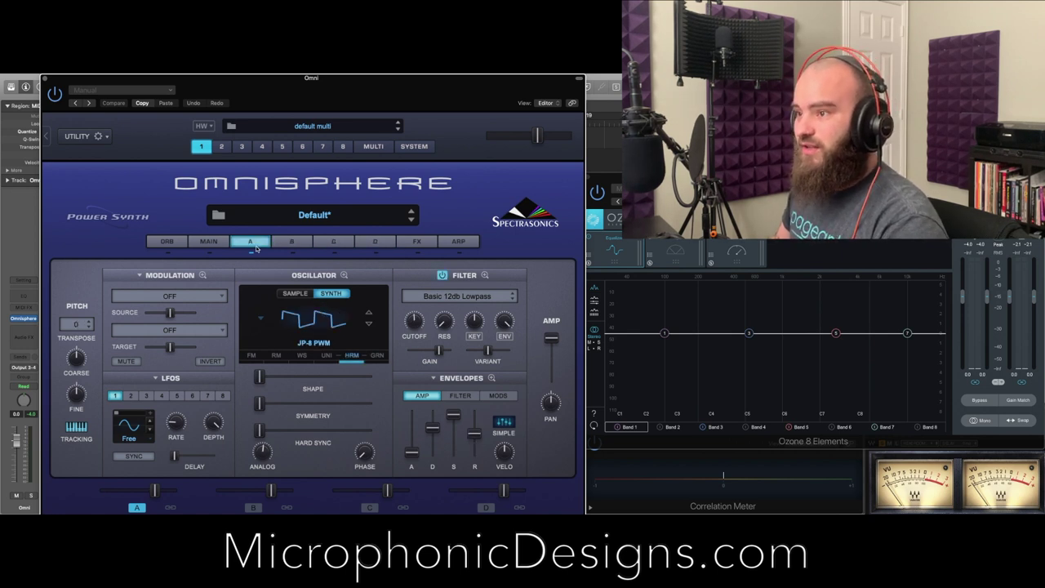
click(318, 336)
mouse_move(308, 355)
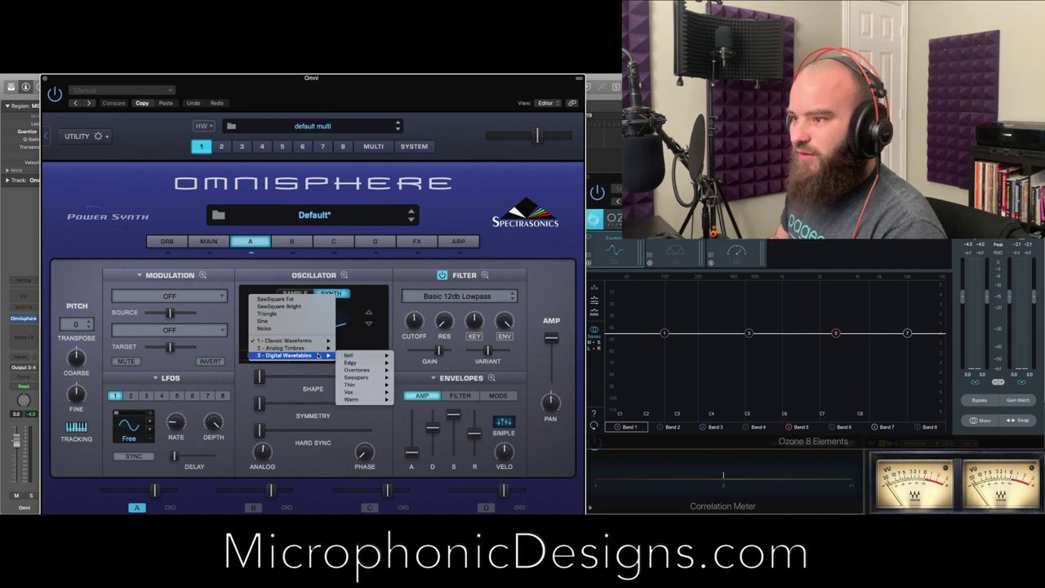
mouse_move(346, 400)
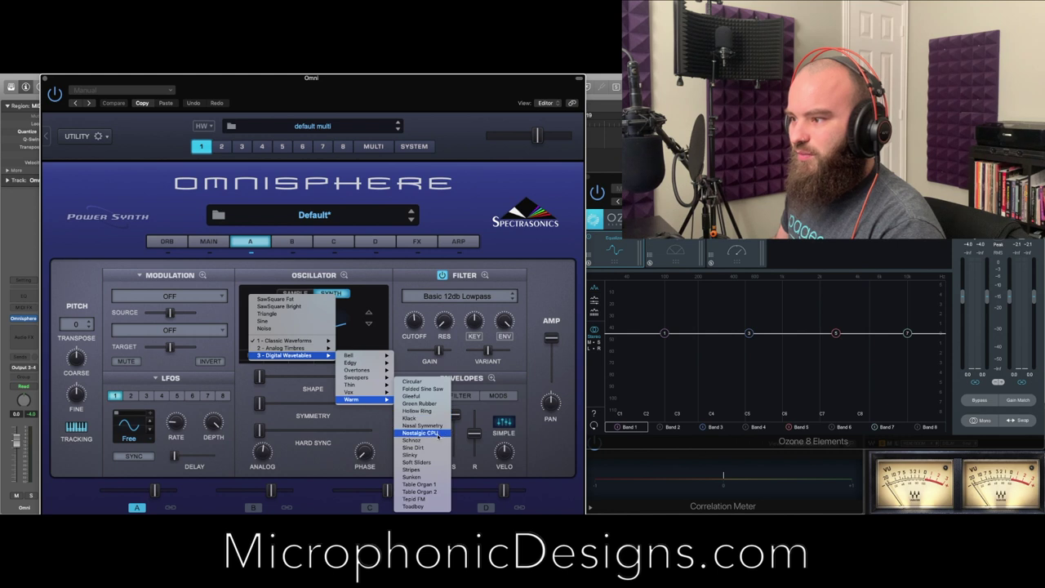
click(437, 433)
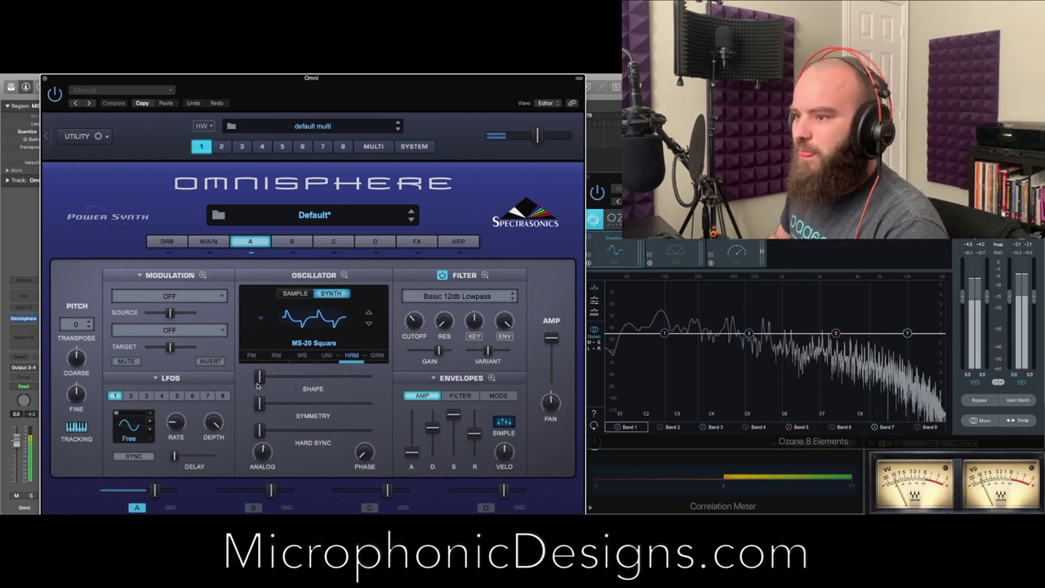
mouse_move(259, 376)
mouse_down()
mouse_move(367, 378)
mouse_move(259, 377)
mouse_up()
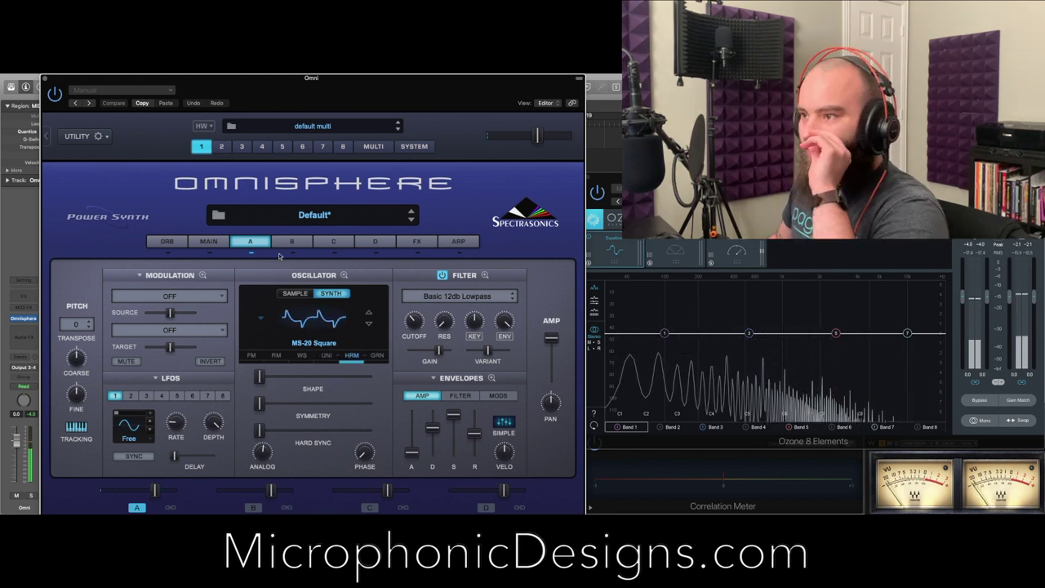
Step: Lock Mod 1 envelope points, stretch its decay far out and bend it convex, then return to layer A
click(492, 377)
click(293, 300)
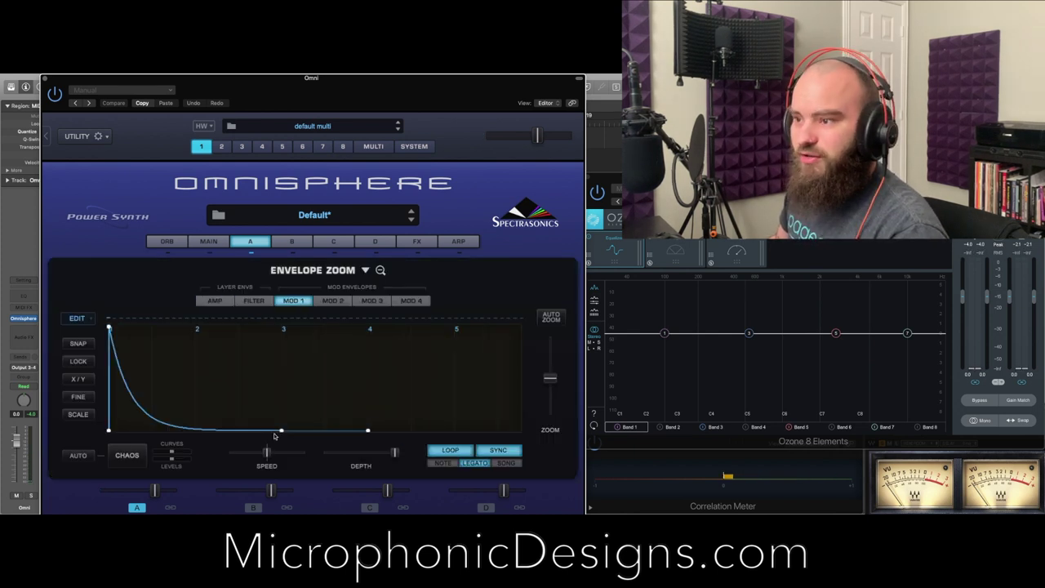
drag(280, 434, 316, 432)
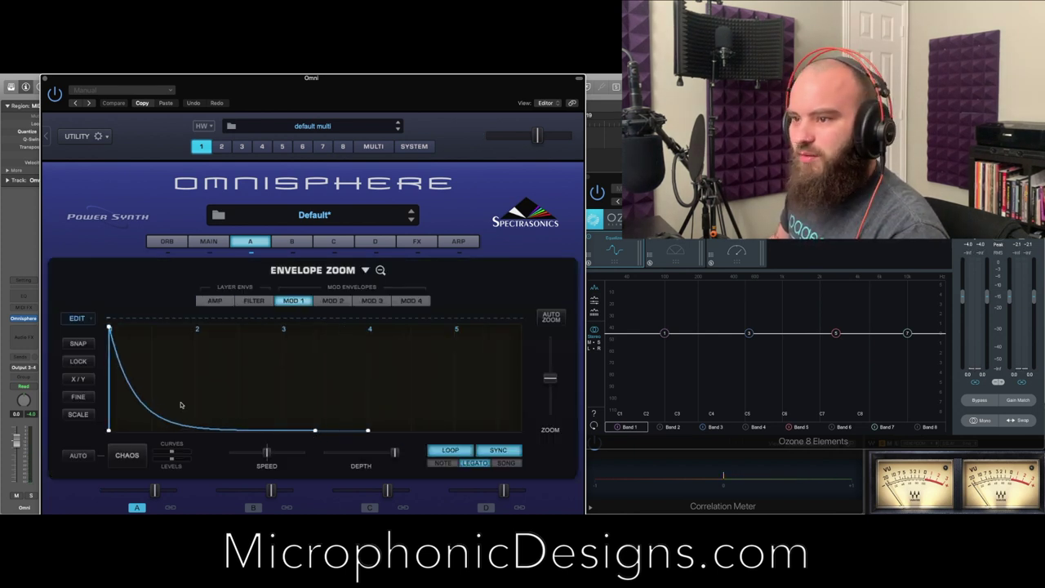
click(78, 361)
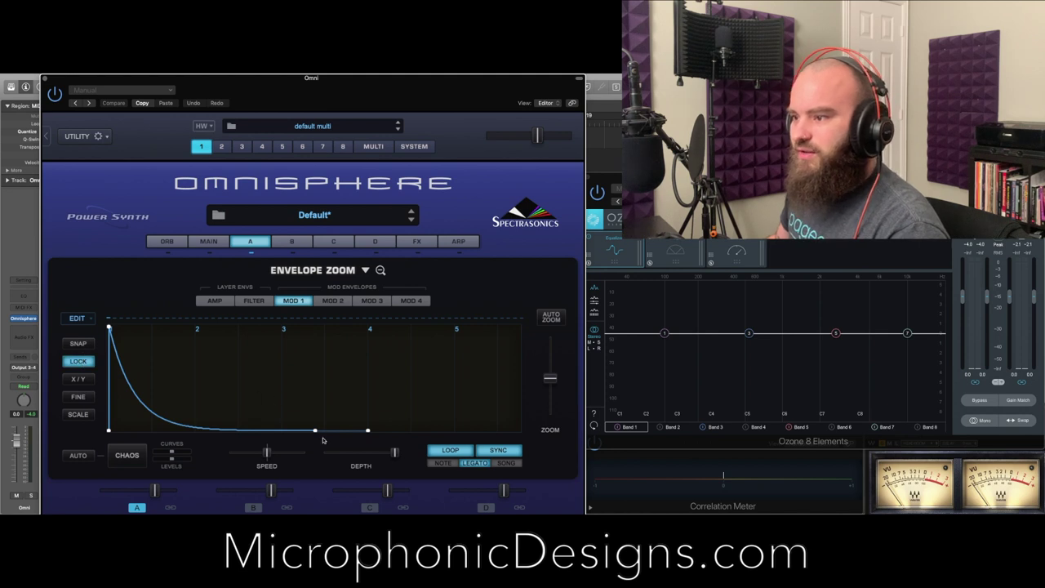
drag(315, 432, 455, 441)
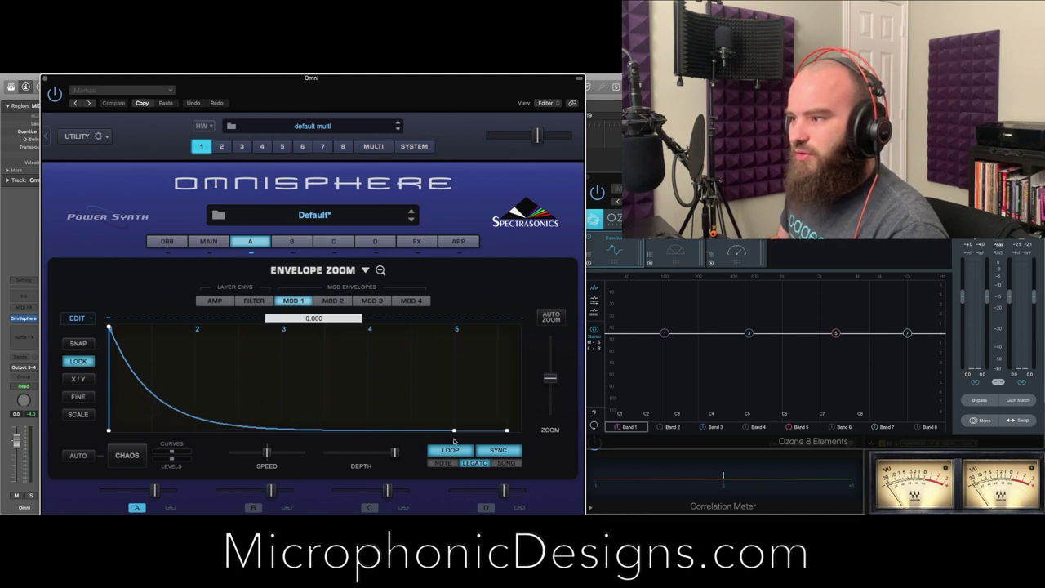
drag(243, 424, 252, 400)
drag(514, 84, 468, 118)
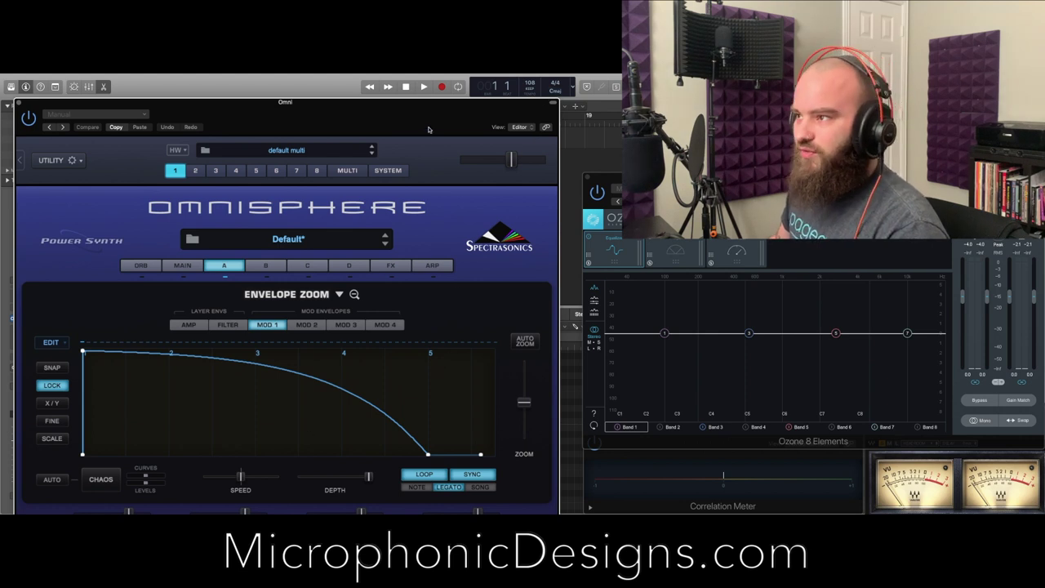
drag(409, 101, 409, 77)
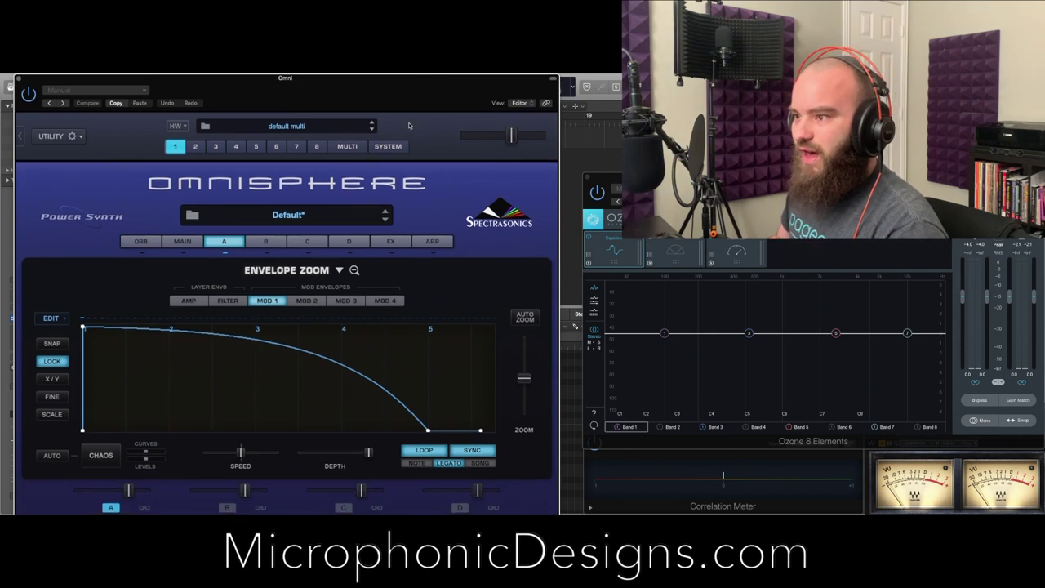
click(428, 431)
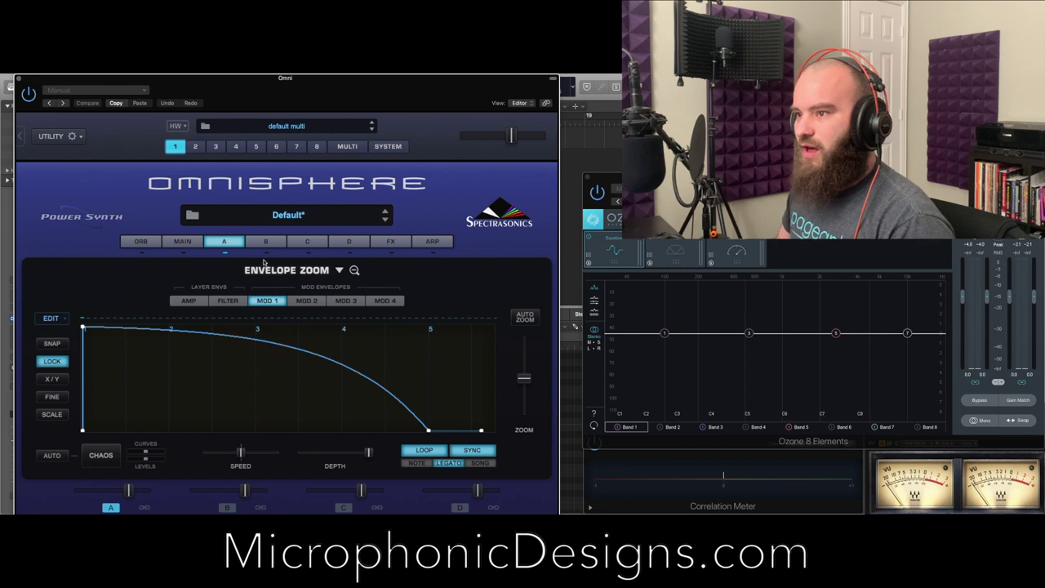
click(232, 243)
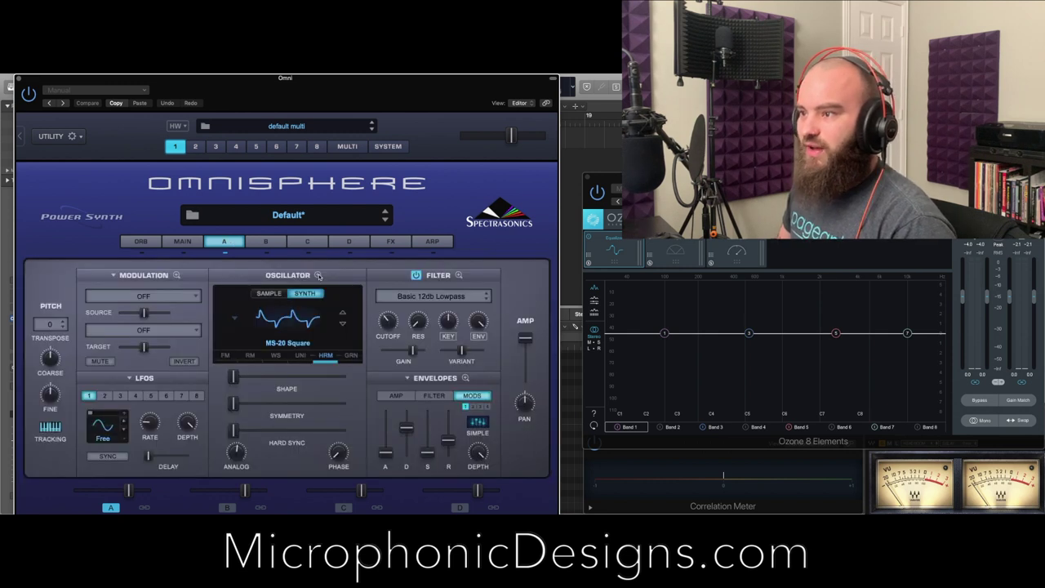
Step: Route Mod Envelope1 to Harmonia voice 1's Detune from the Harmonia page
click(319, 276)
click(364, 289)
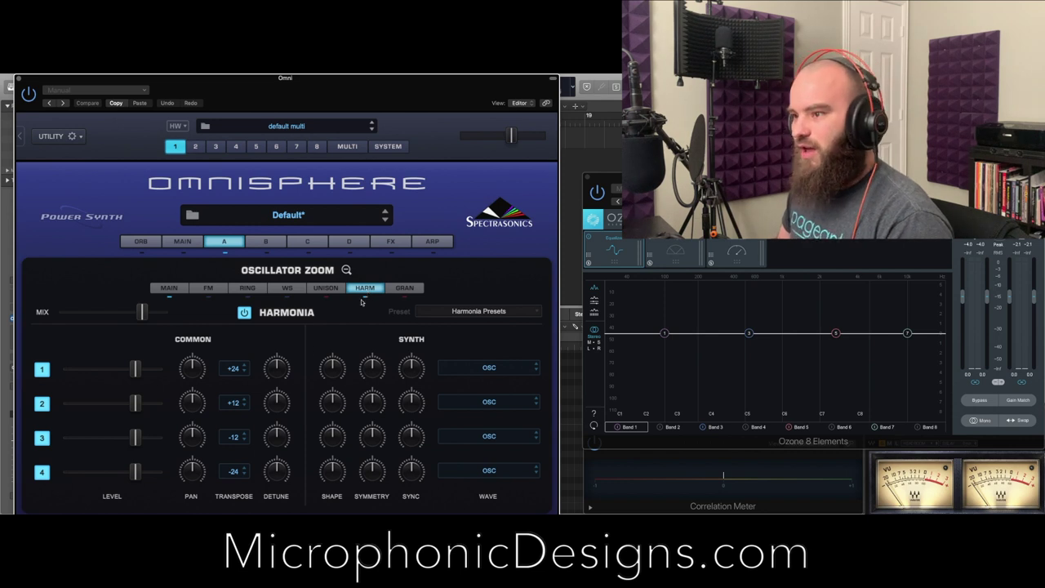
right_click(280, 369)
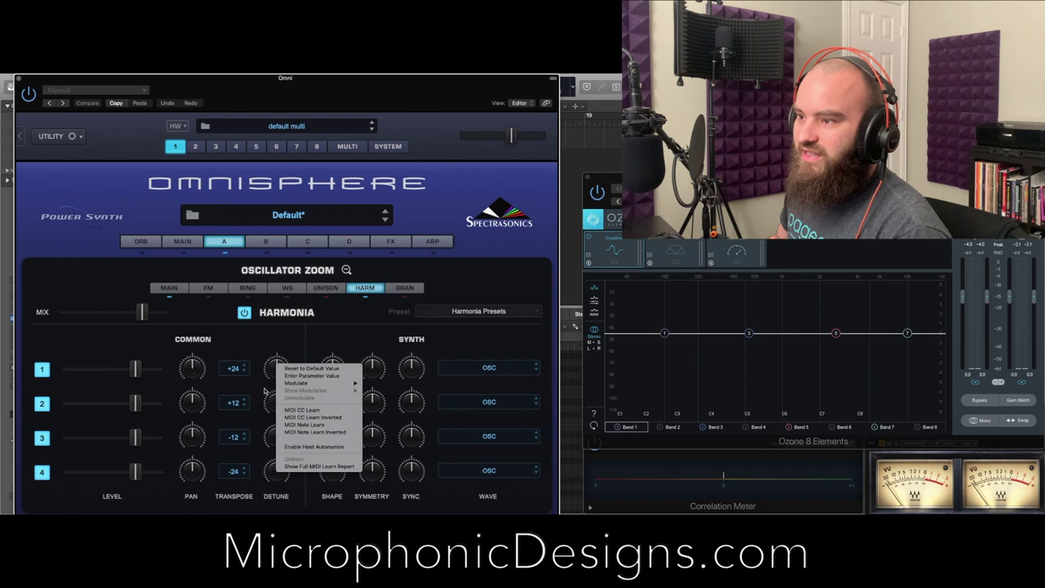
click(268, 388)
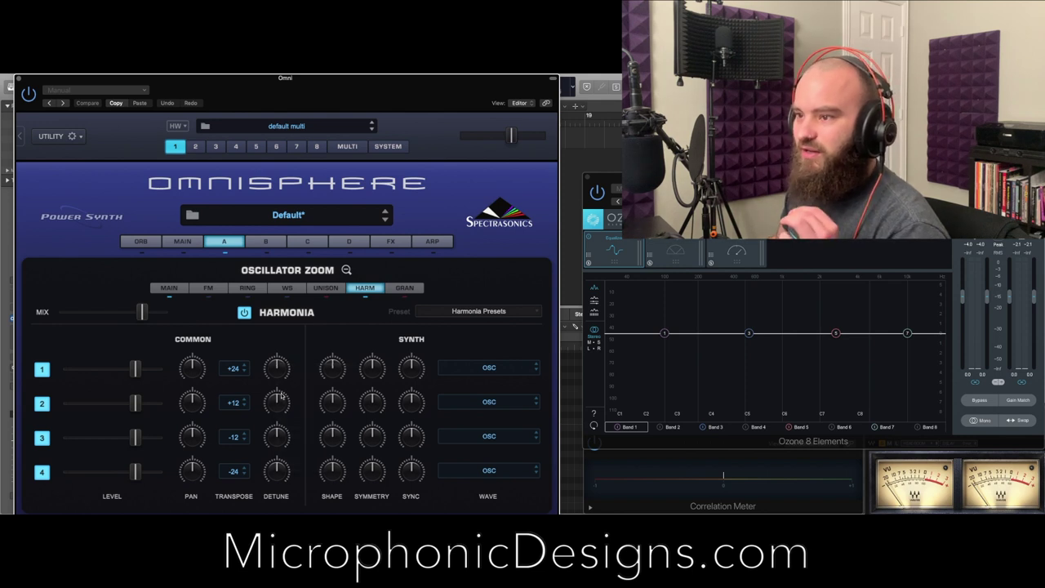
right_click(281, 369)
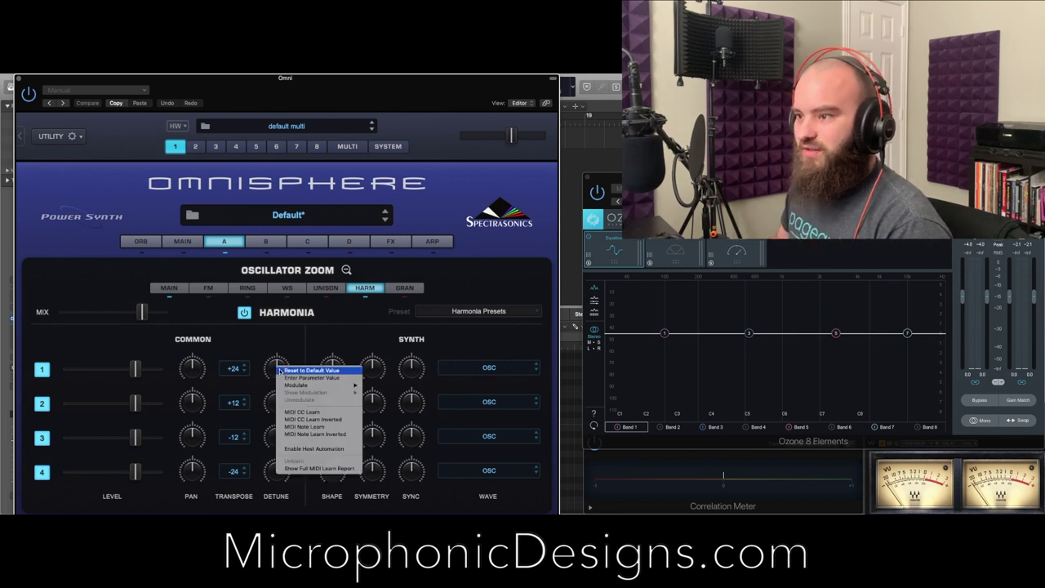
mouse_move(336, 385)
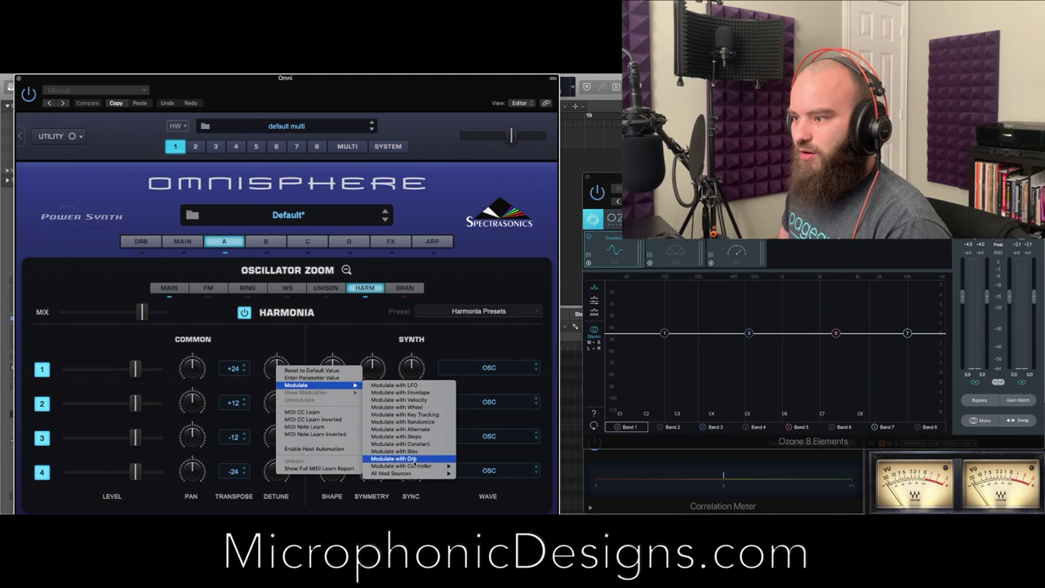
click(431, 396)
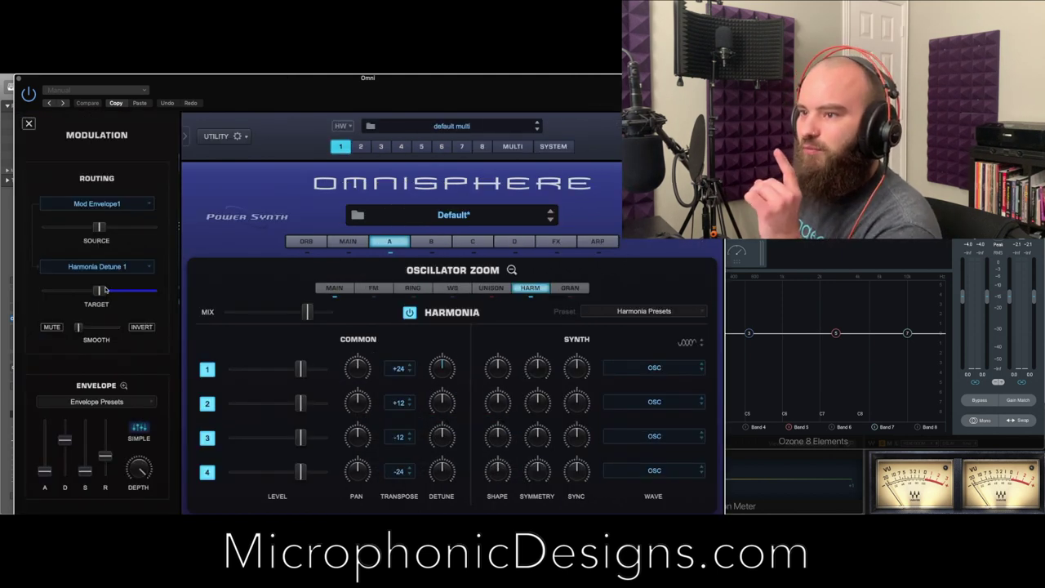
Step: Invert and slightly reduce Mod Envelope1's modulation depth on Harmonia Detune 1
drag(103, 290, 151, 290)
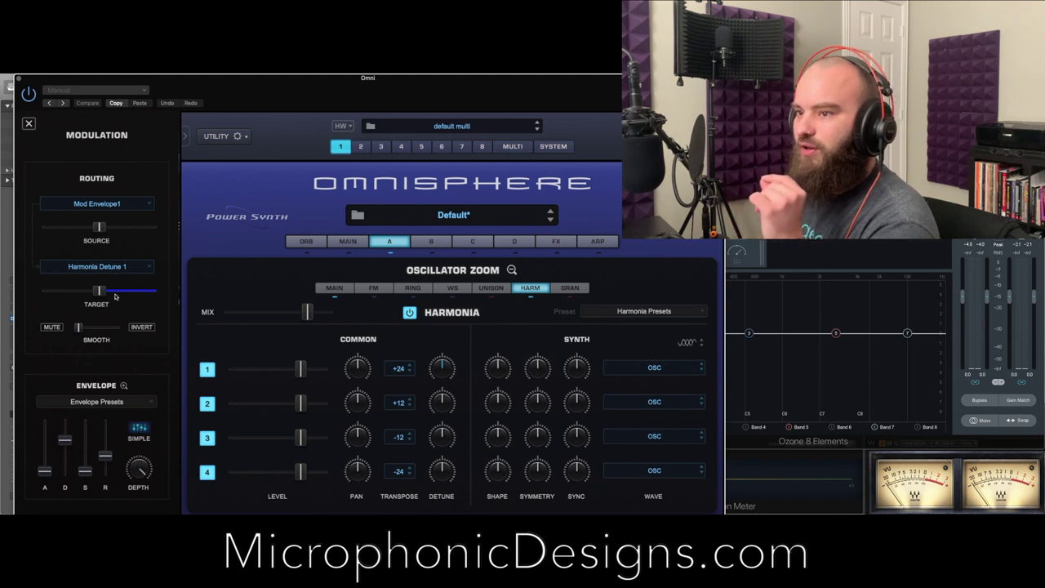
click(141, 326)
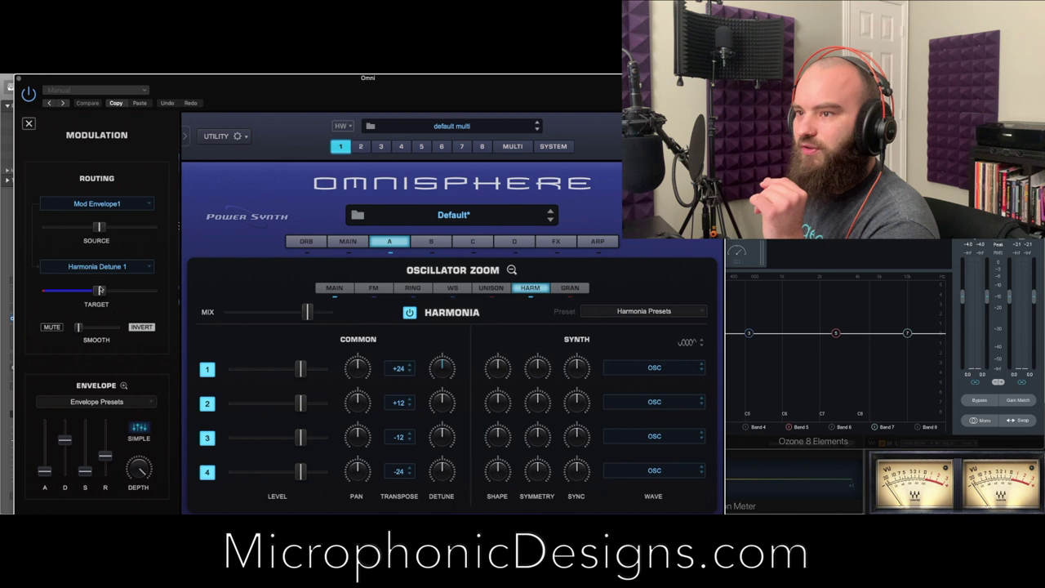
mouse_move(98, 229)
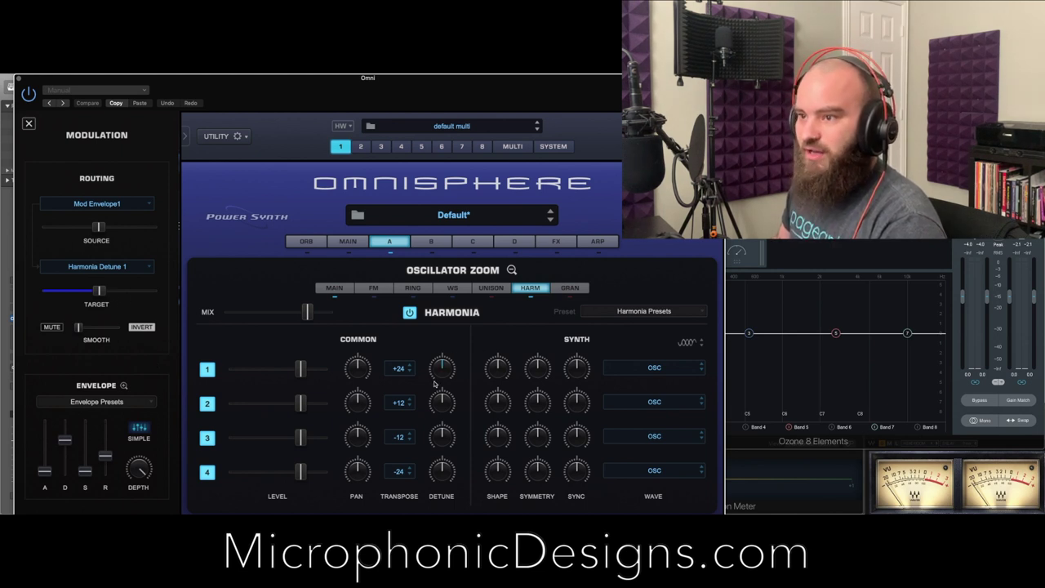
Step: Mute Harmonia voices 2, 3 and 4 and close the oscillator zoom
click(206, 403)
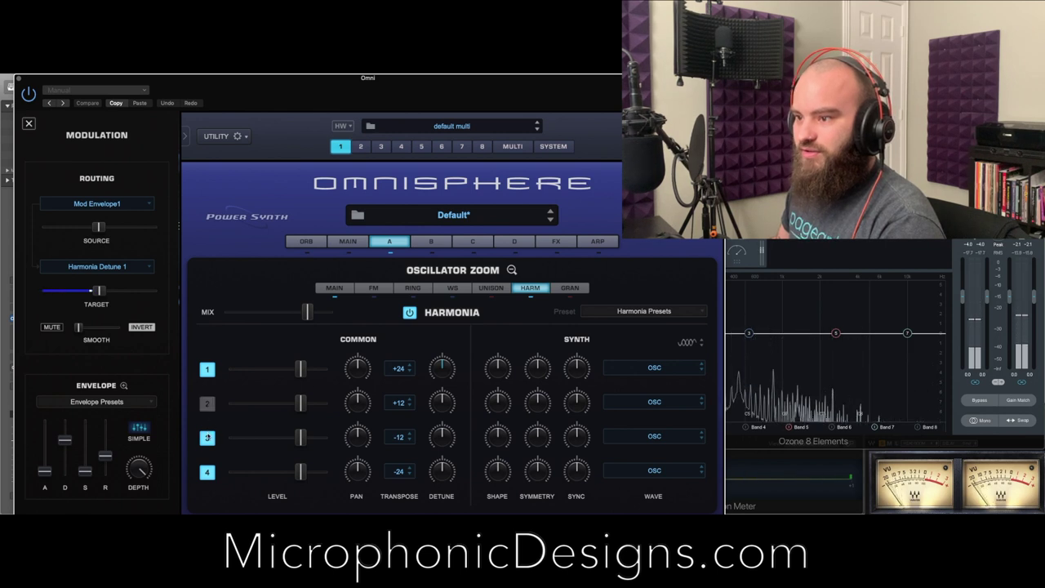
click(206, 436)
click(208, 473)
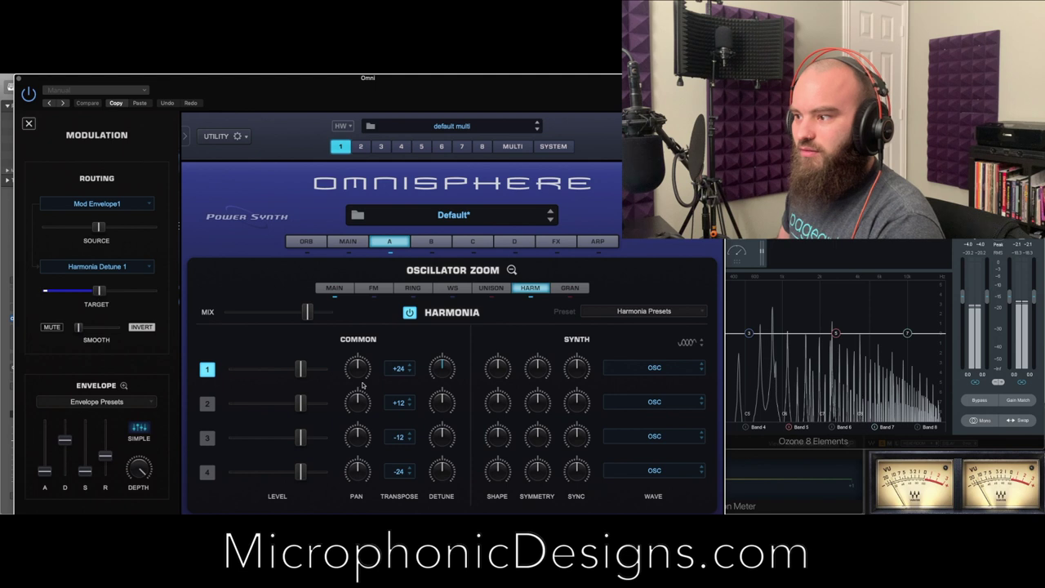
click(511, 269)
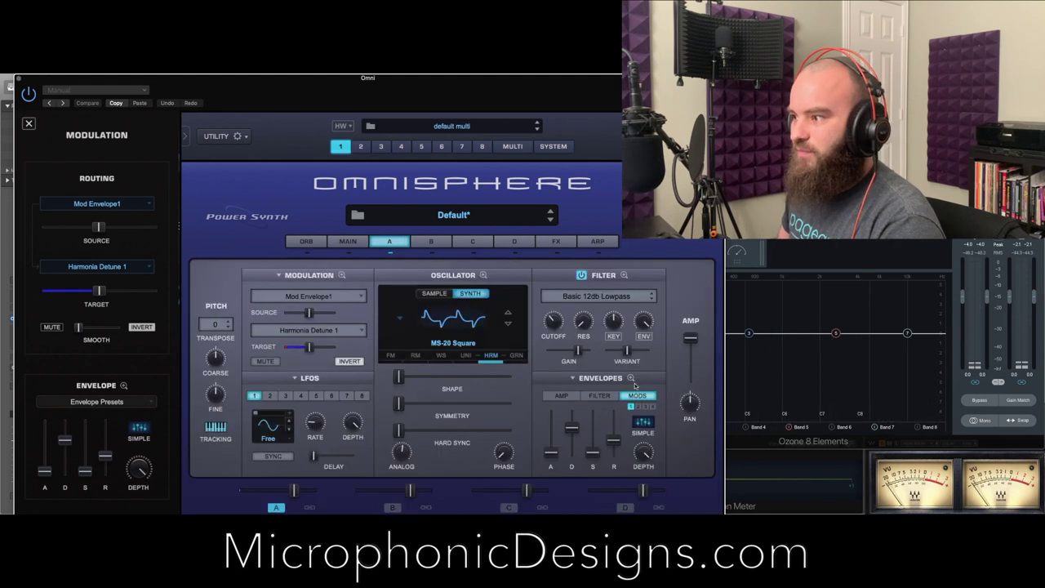
Step: Turn off looping on Mod Envelope 1, then bring back layer A's Harmonia oscillator settings
click(632, 379)
click(590, 450)
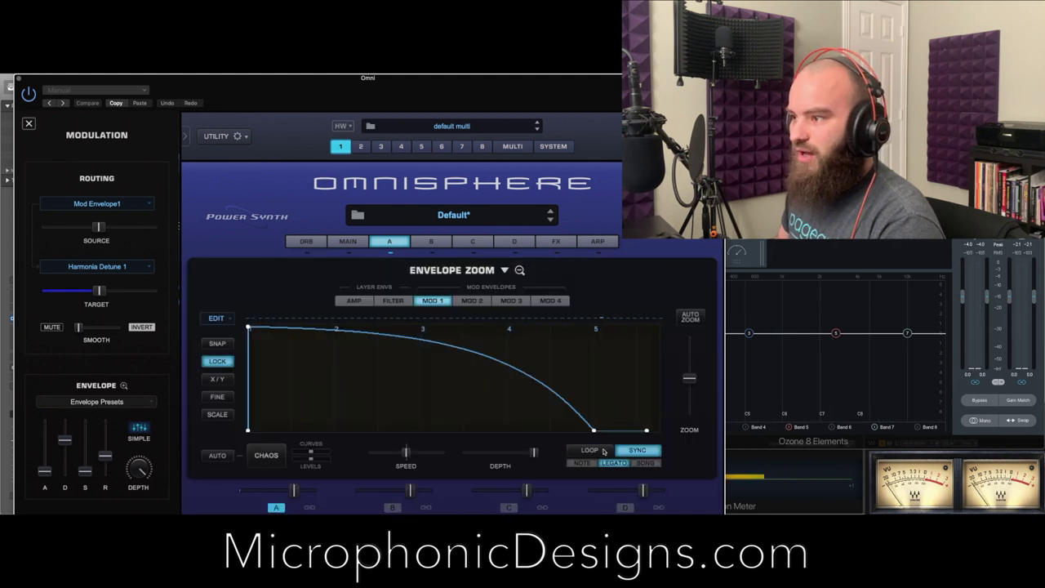
click(389, 242)
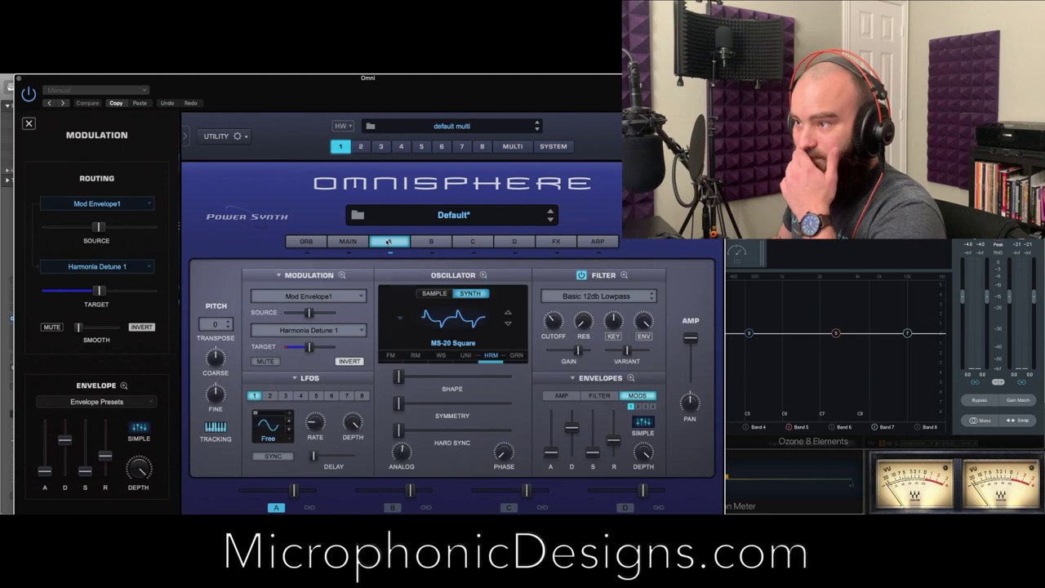
click(483, 276)
click(519, 289)
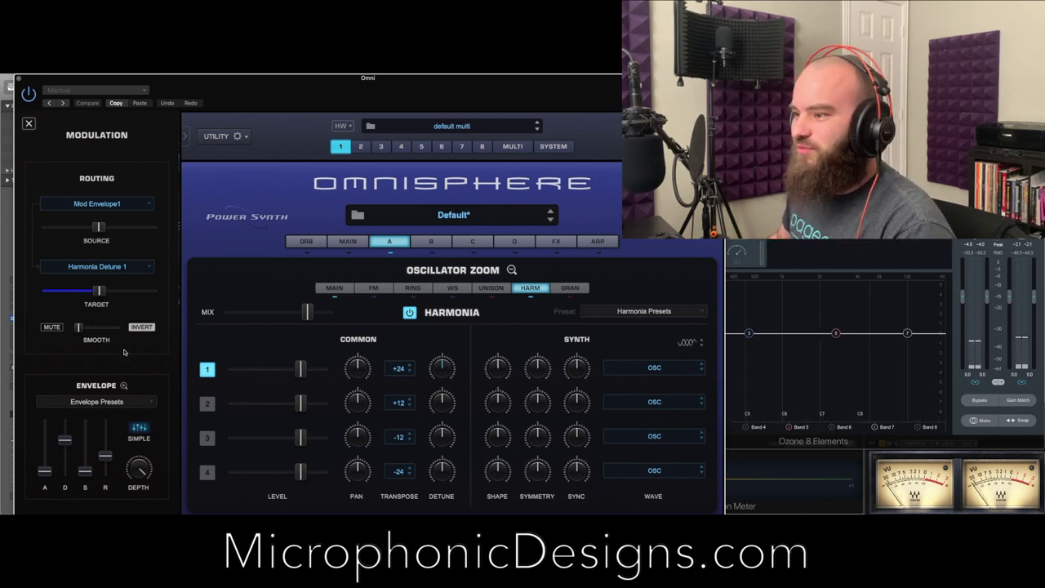
Step: Re-enable Harmonia voices 2 and 4 and modulate each one's detune with Mod Envelope1
click(209, 406)
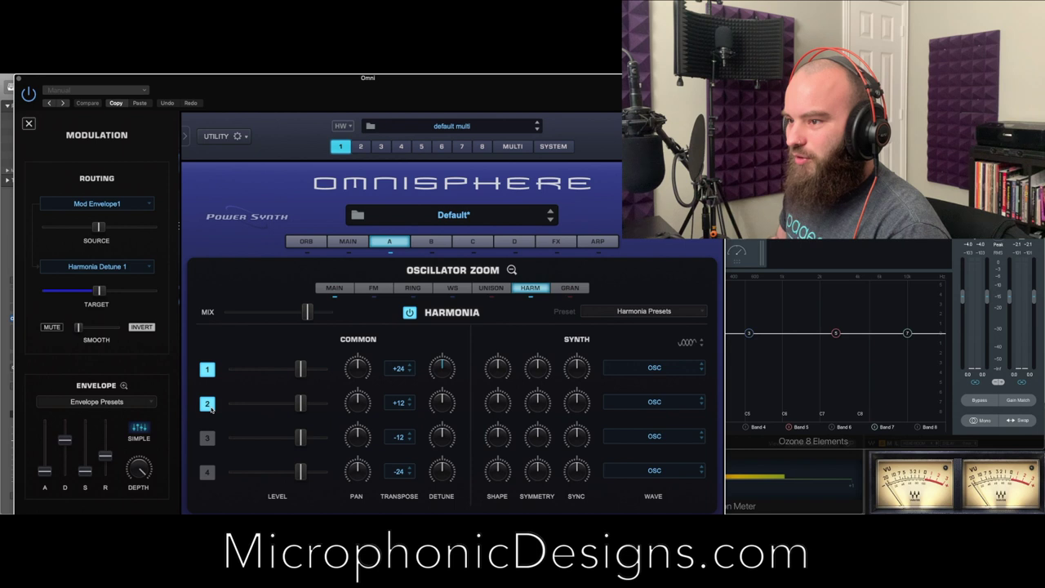
right_click(442, 403)
mouse_move(469, 420)
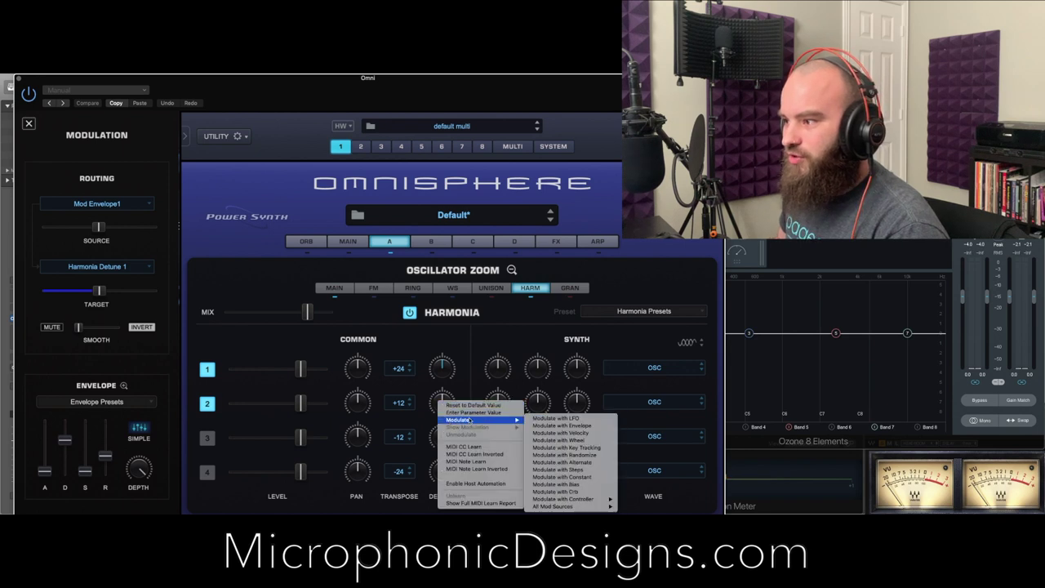
mouse_move(571, 506)
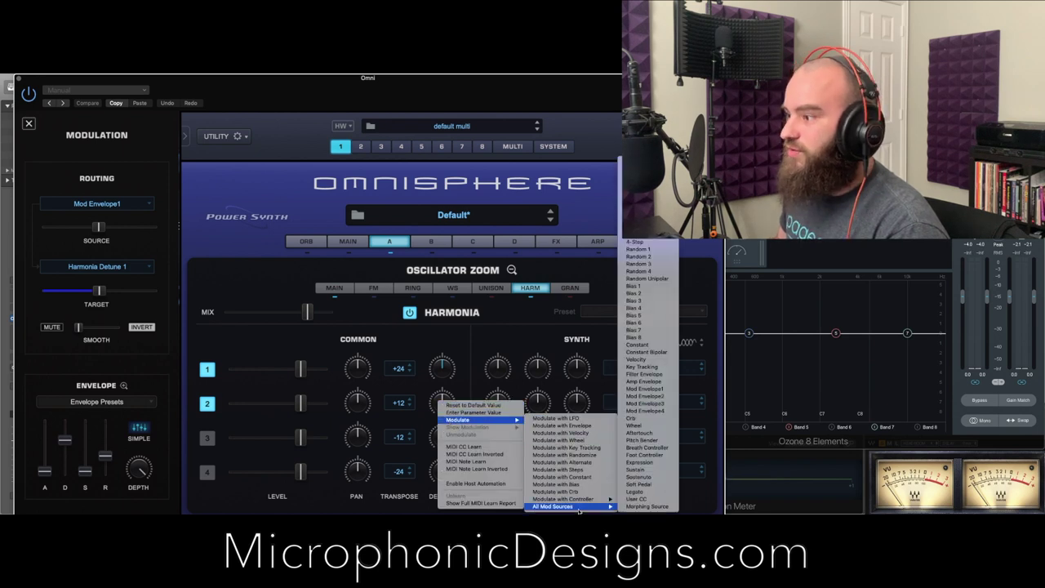
click(644, 388)
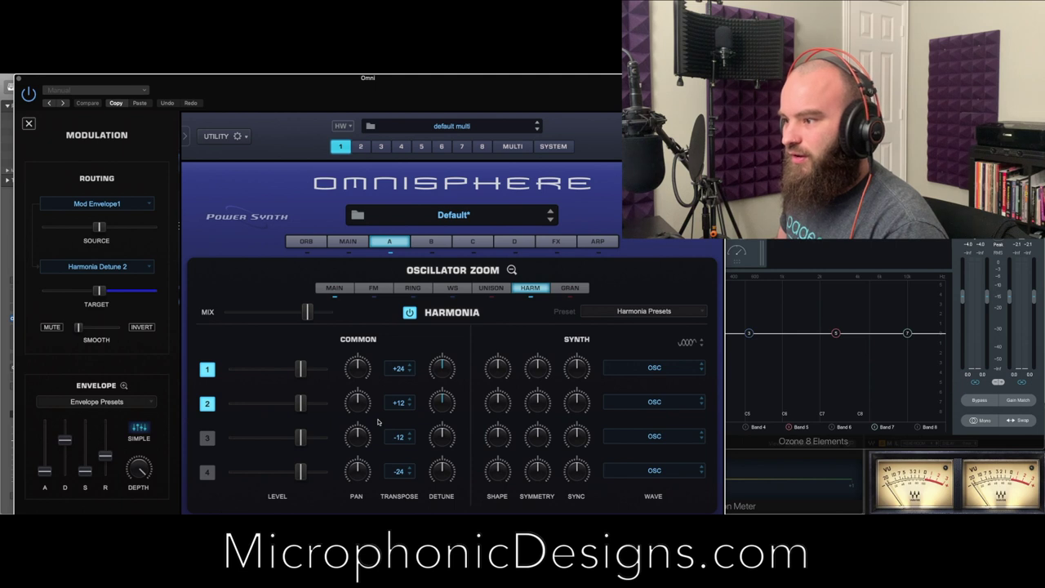
click(206, 473)
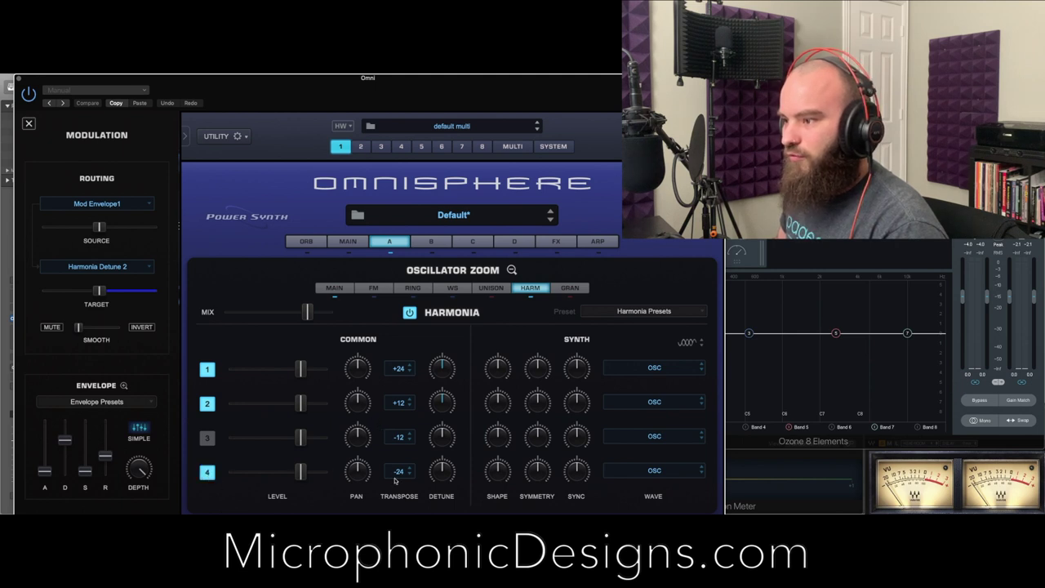
right_click(439, 474)
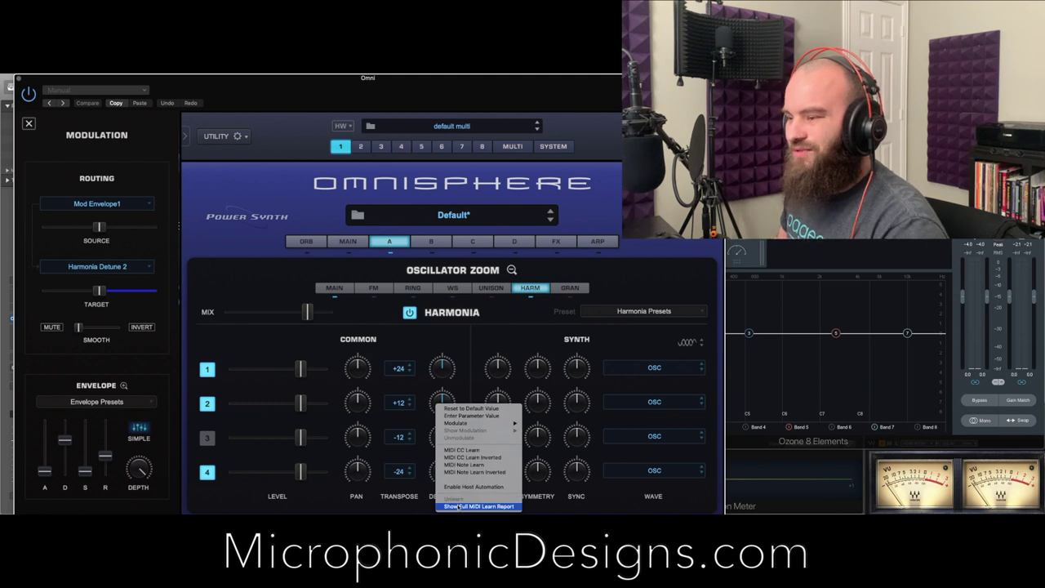
mouse_move(467, 425)
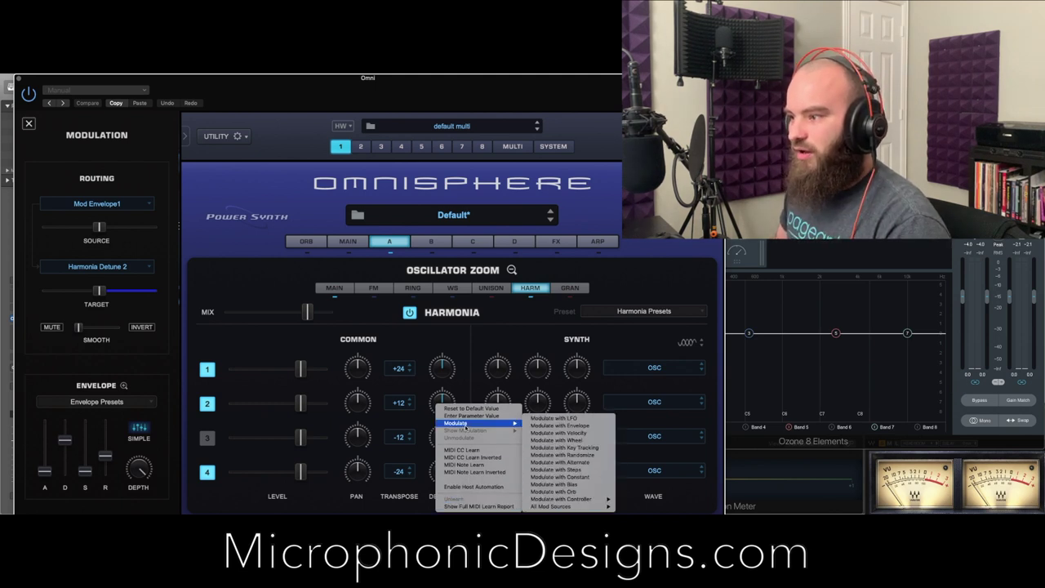
mouse_move(578, 507)
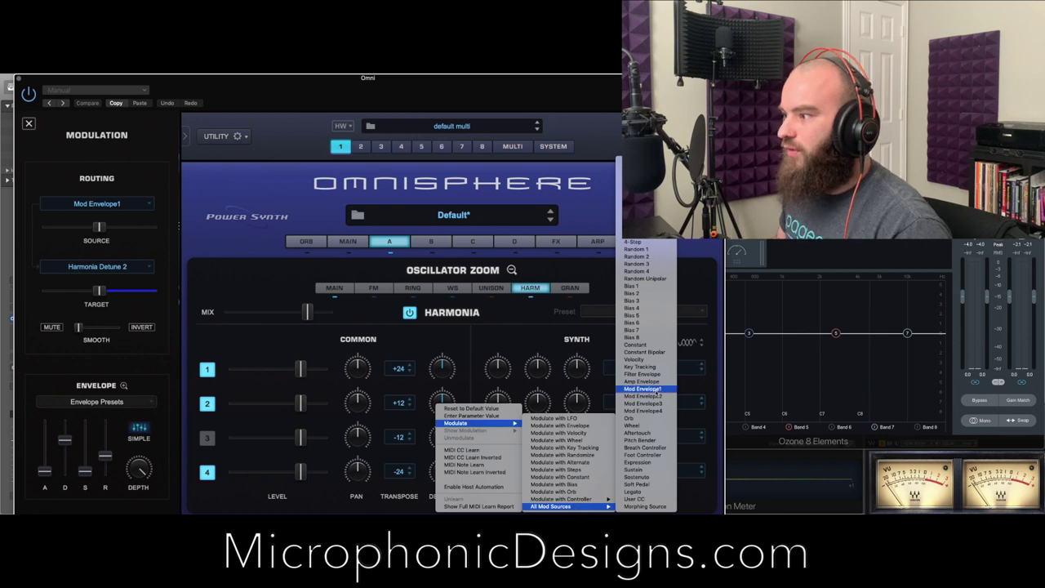
click(655, 389)
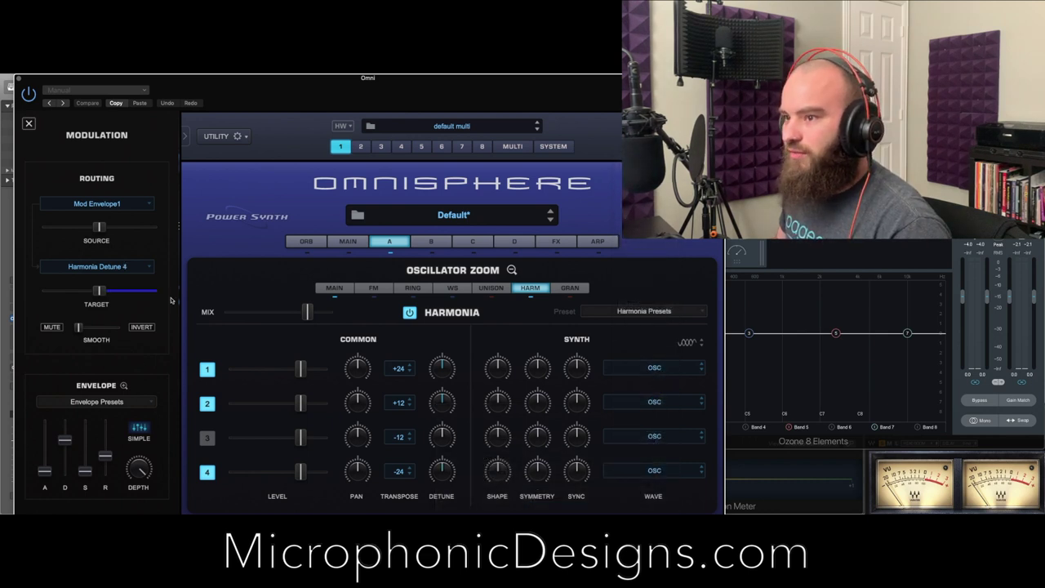
Step: Re-enable voice 3 and modulate its detune with Mod Envelope1, inverted, then close the zoom
click(209, 438)
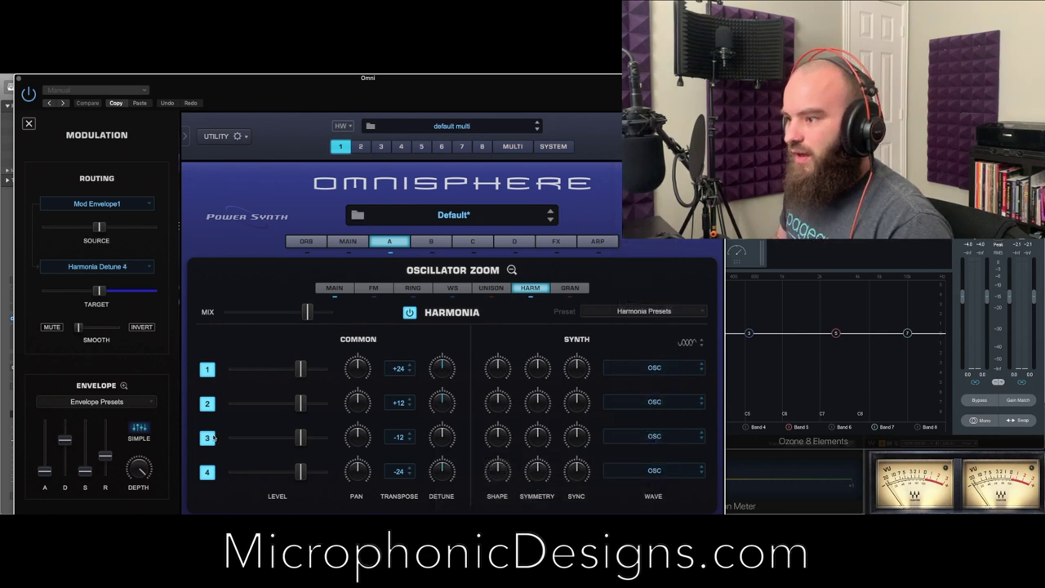
right_click(436, 434)
mouse_move(446, 451)
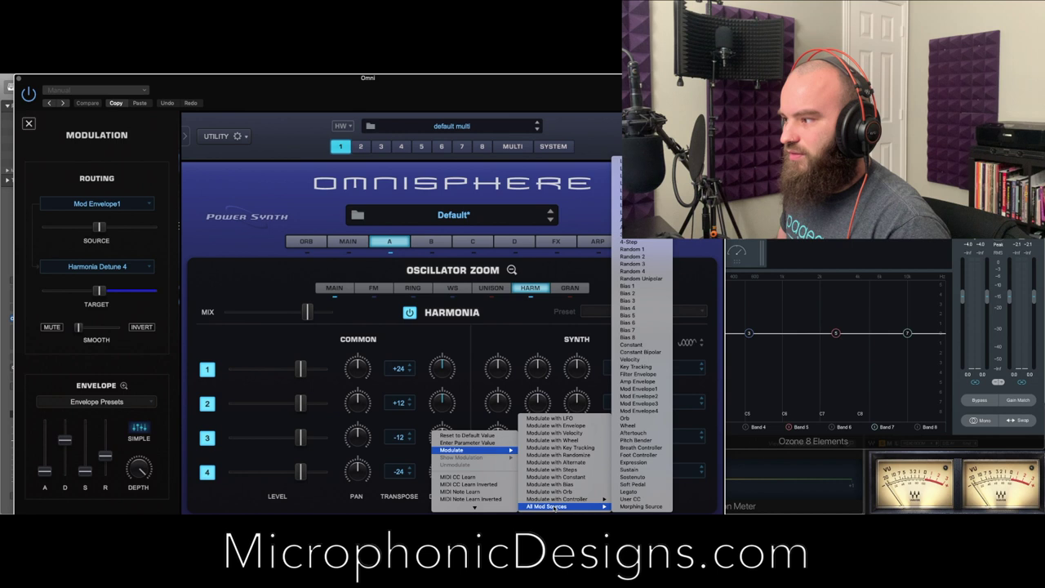
click(664, 389)
click(148, 327)
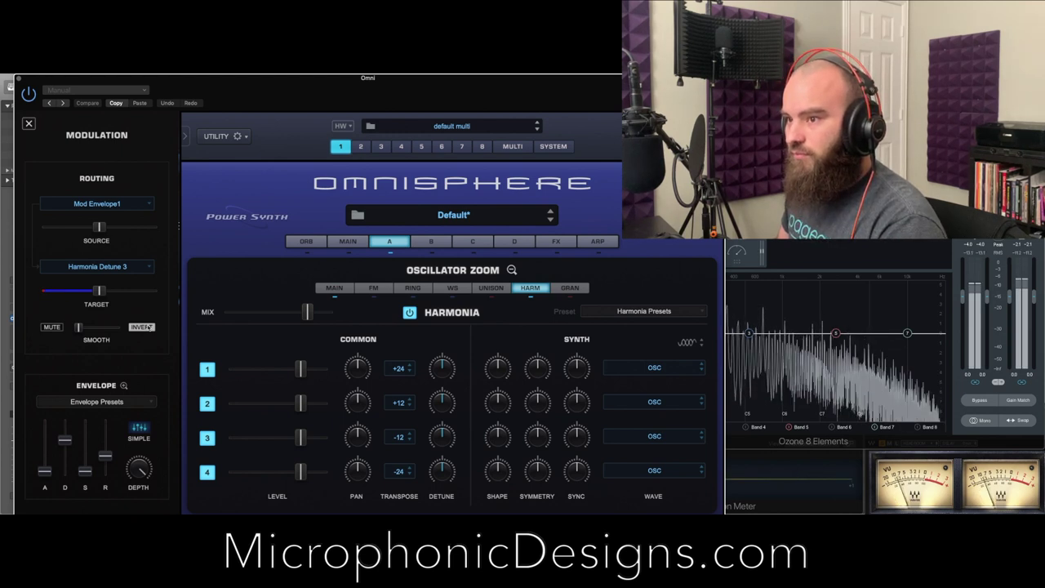
click(391, 244)
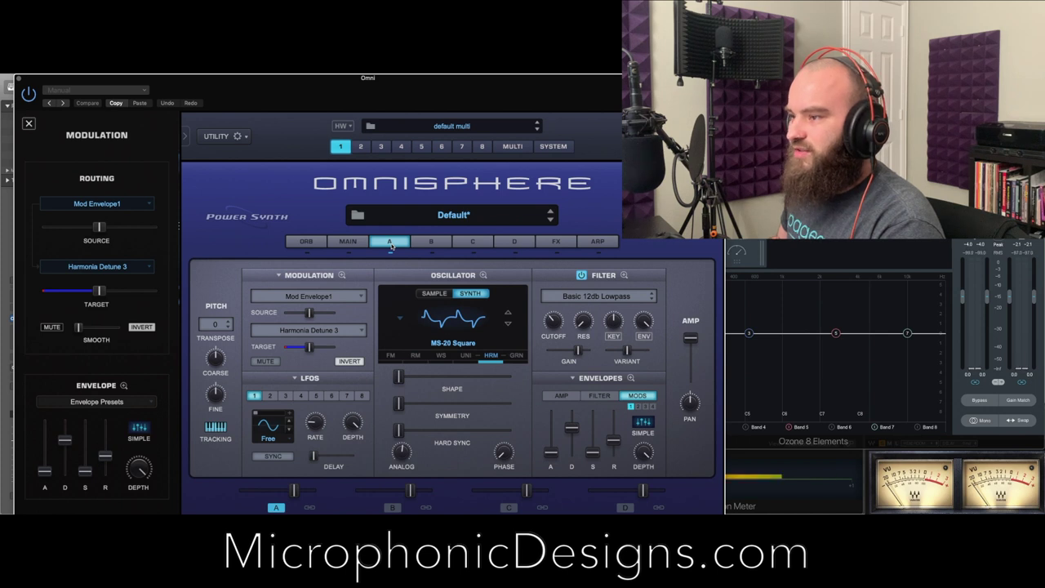
Step: In the Mod Matrix Zoom, set row 5's source to Mod Envelope1
click(342, 275)
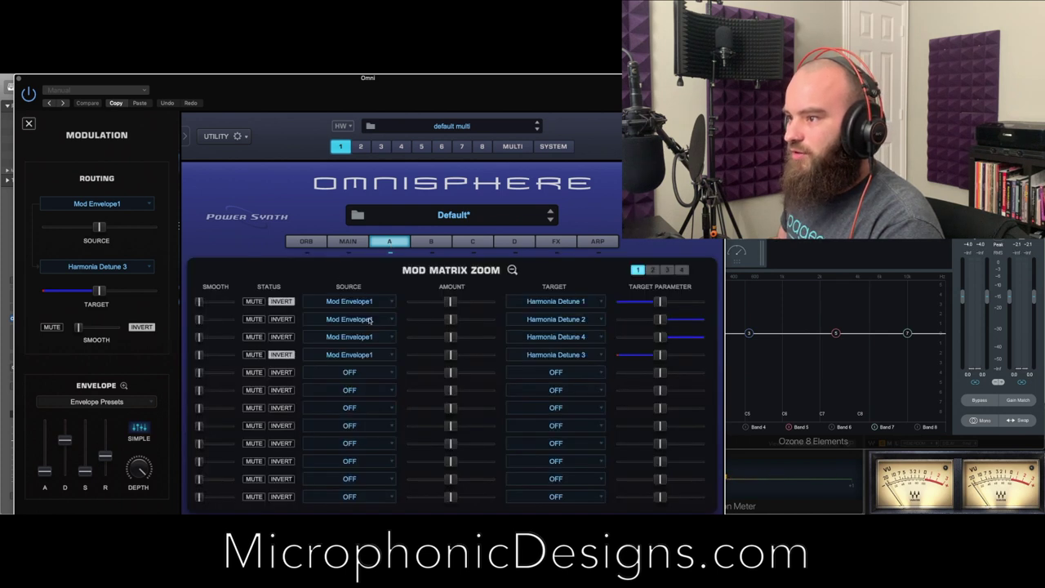
click(362, 373)
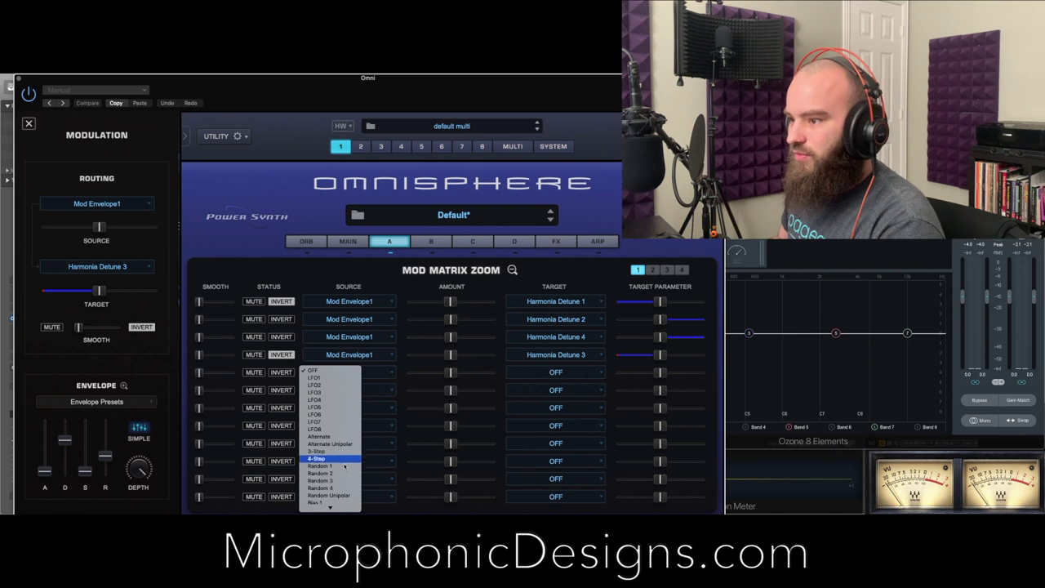
scroll(341, 501, down, 10)
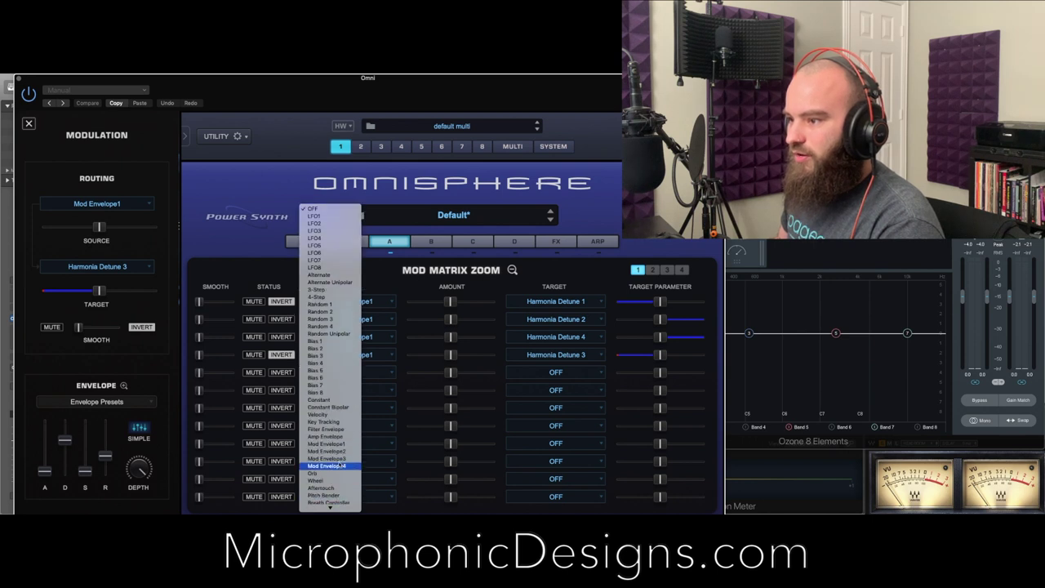
click(341, 444)
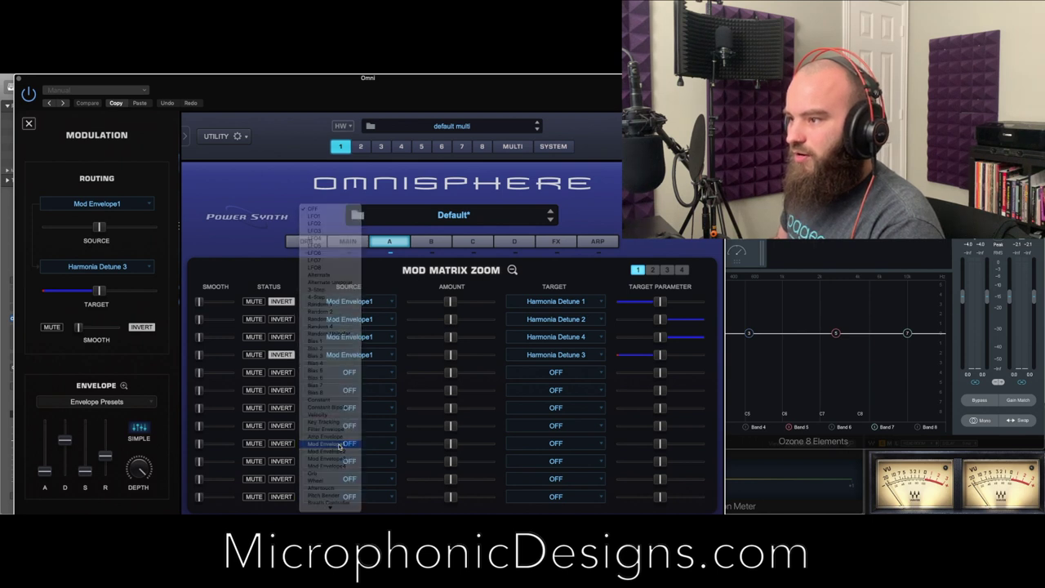
Step: Target row 5 at Oscillator Pitch Coarse with amount 0.108, then close the matrix
click(537, 374)
mouse_move(543, 378)
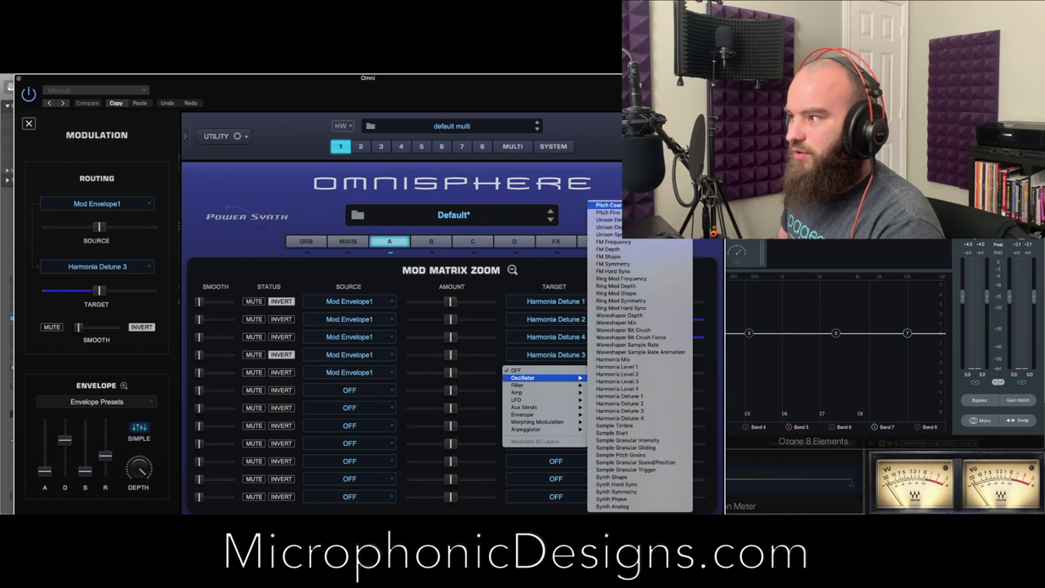
click(609, 205)
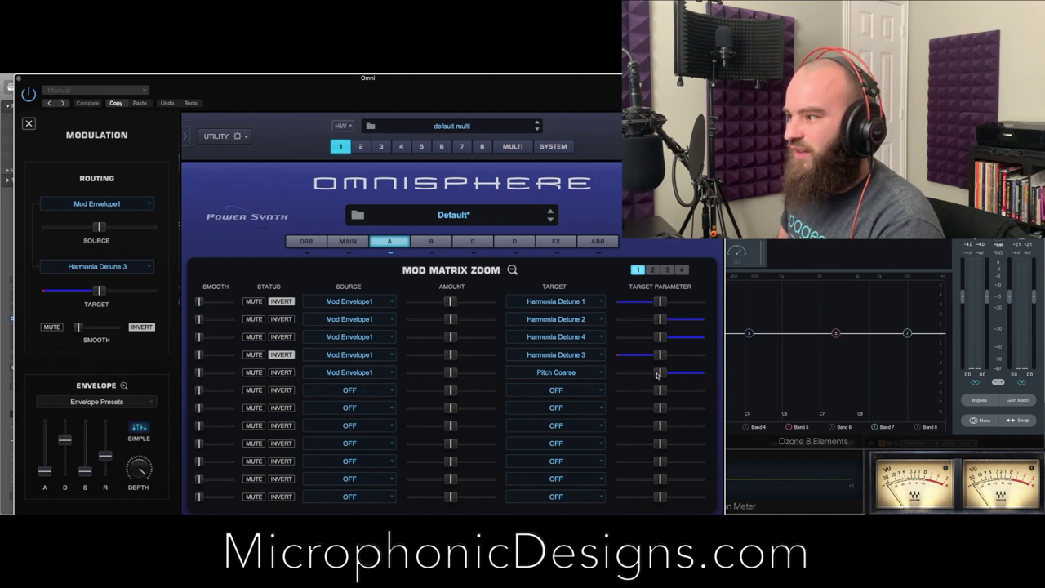
mouse_move(659, 373)
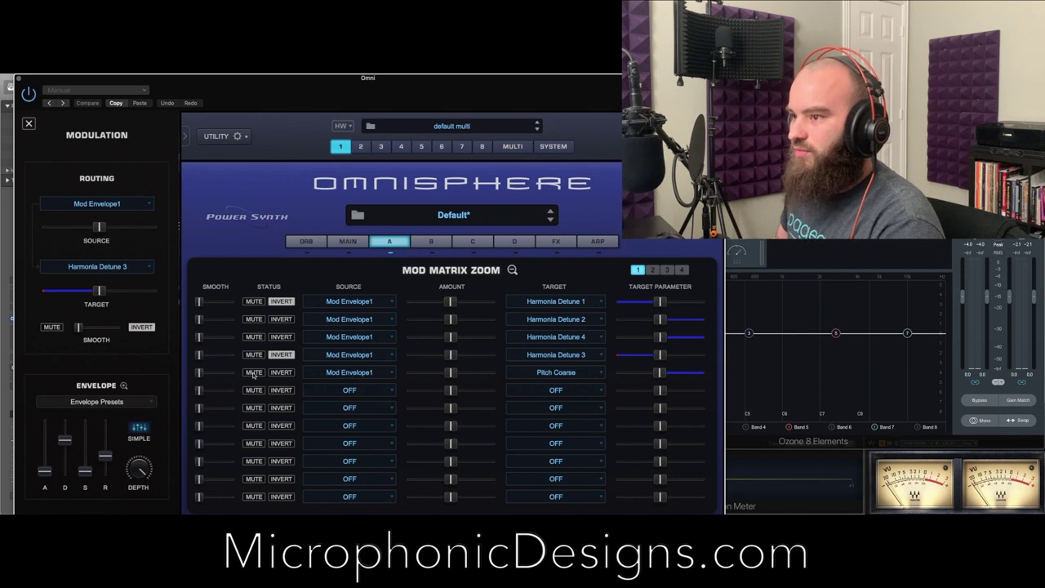
mouse_move(458, 373)
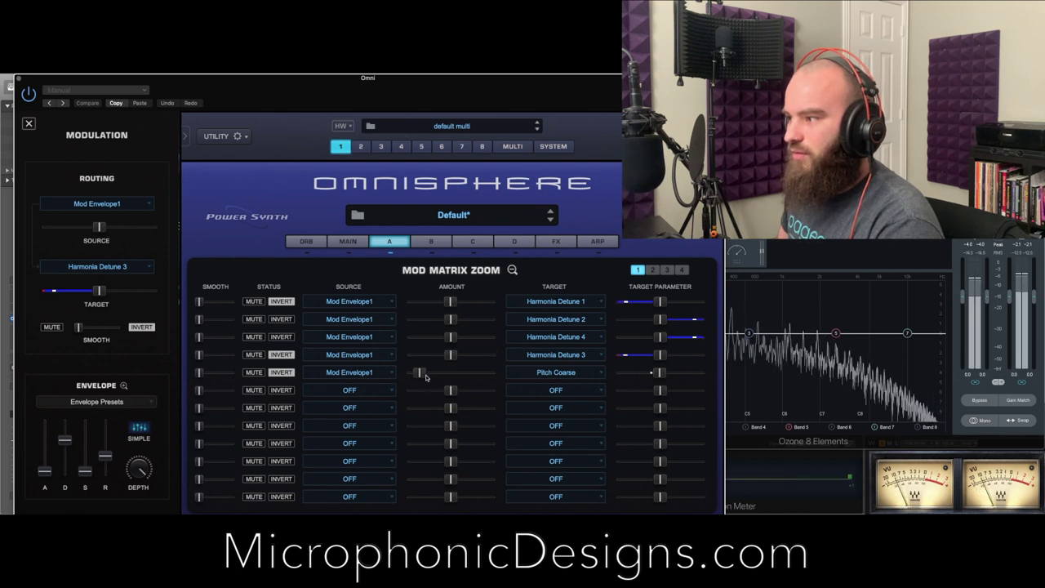
mouse_move(422, 376)
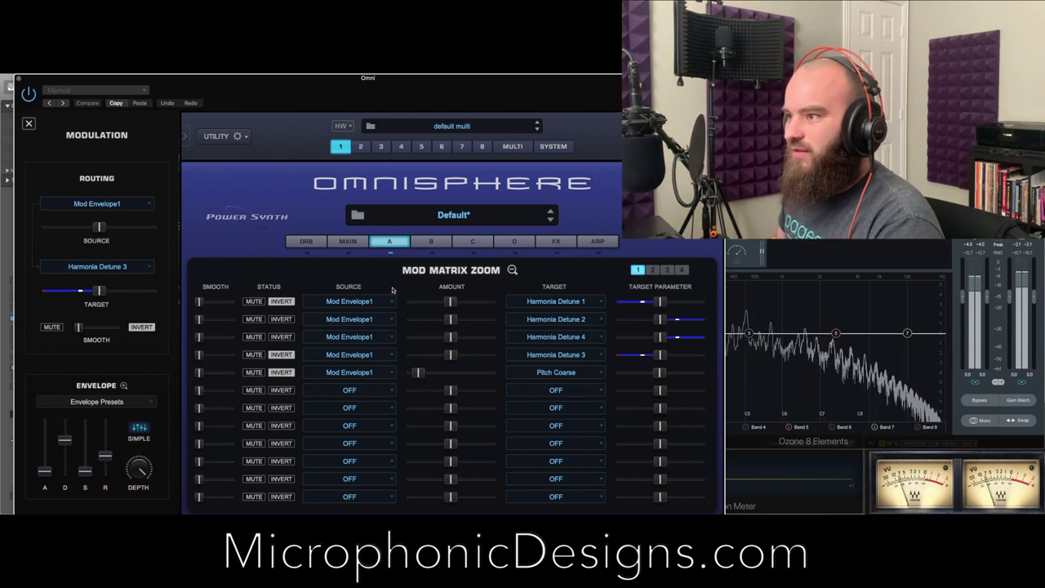
click(512, 269)
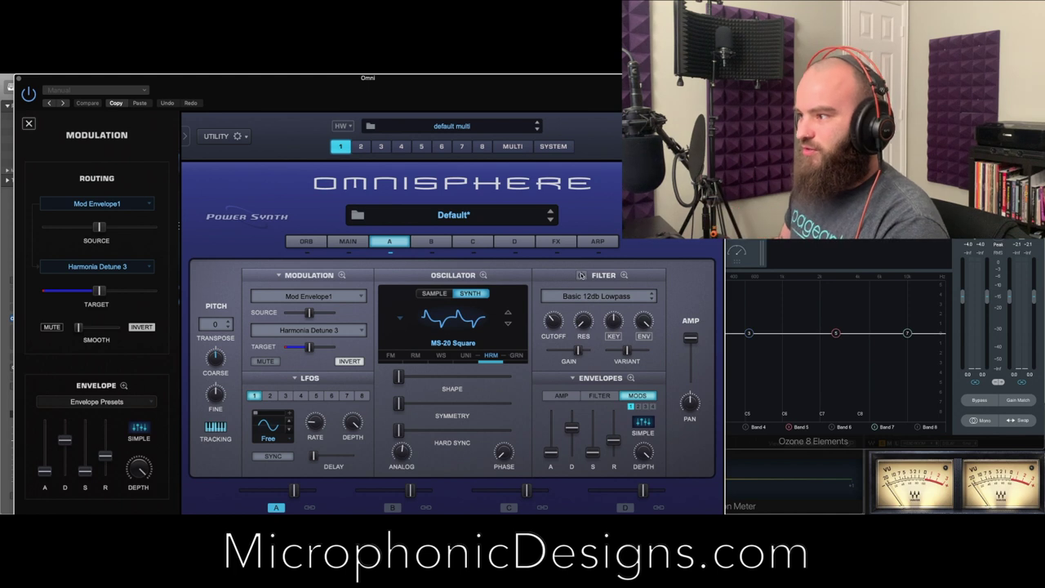
Step: Switch layer A's oscillator waveform to SawSquare Bright and lower Shape near minimum
click(439, 316)
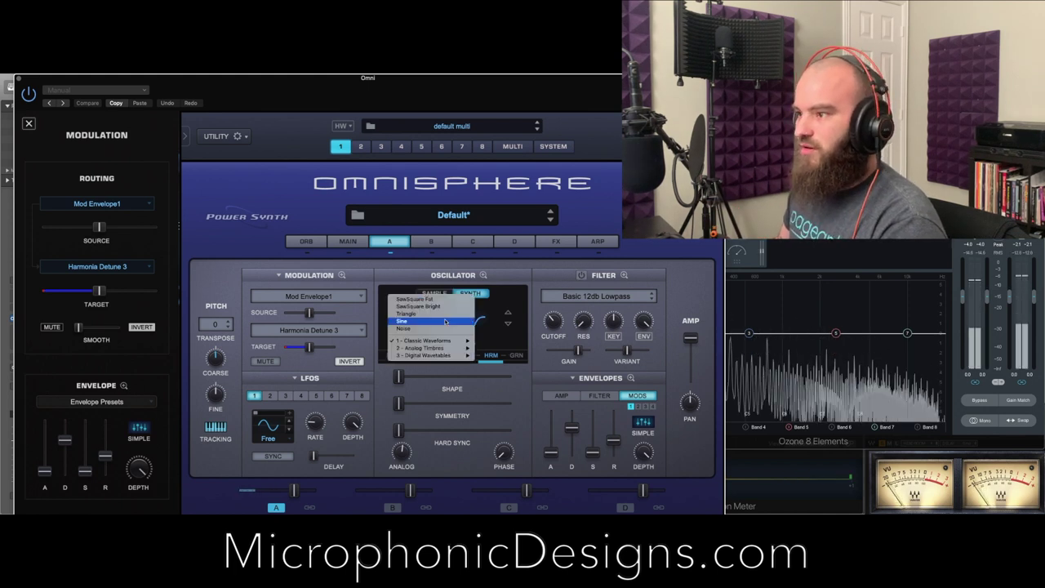
click(438, 307)
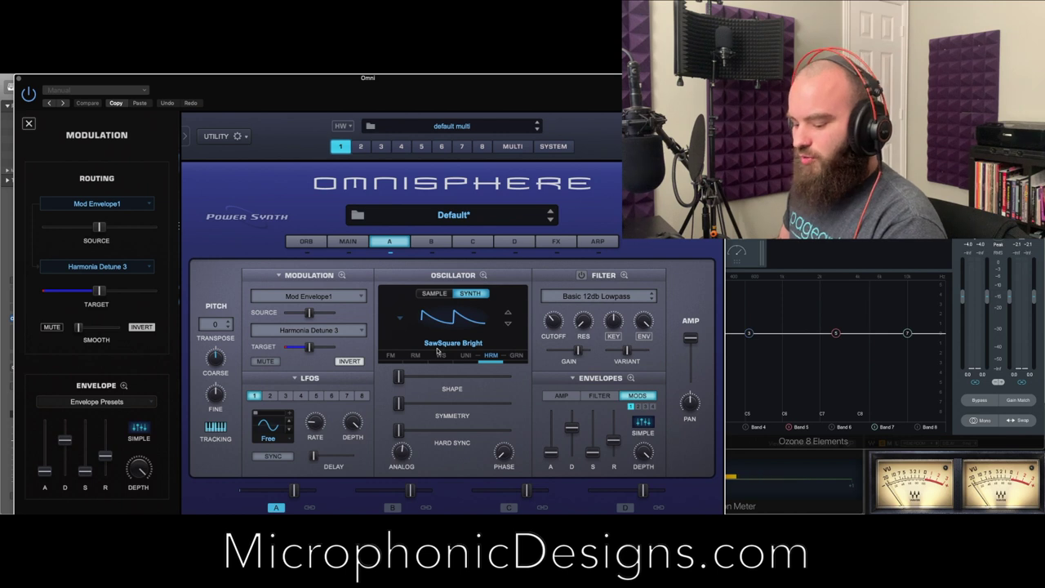
click(490, 355)
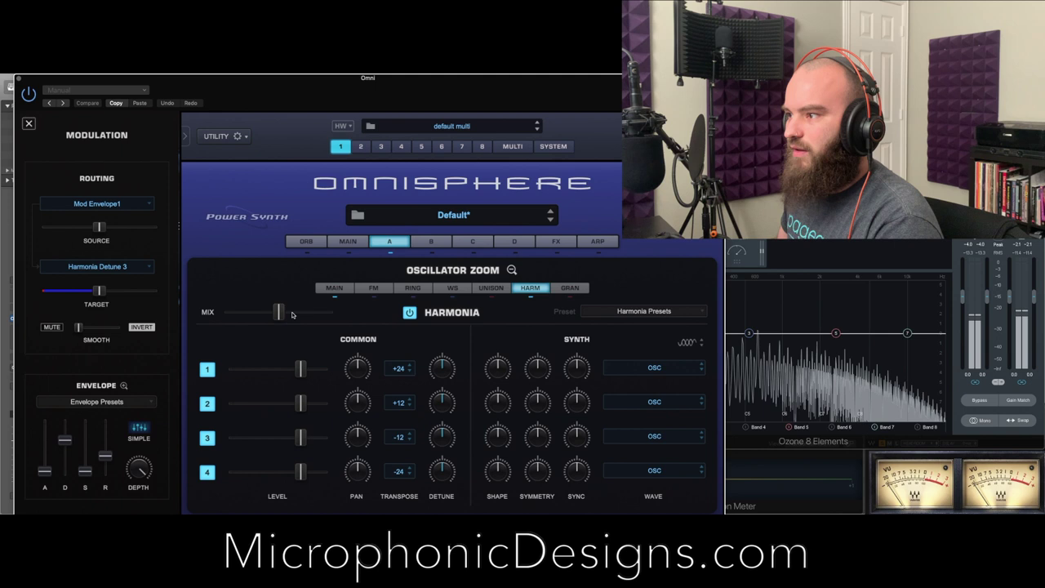
click(511, 270)
drag(495, 379, 398, 380)
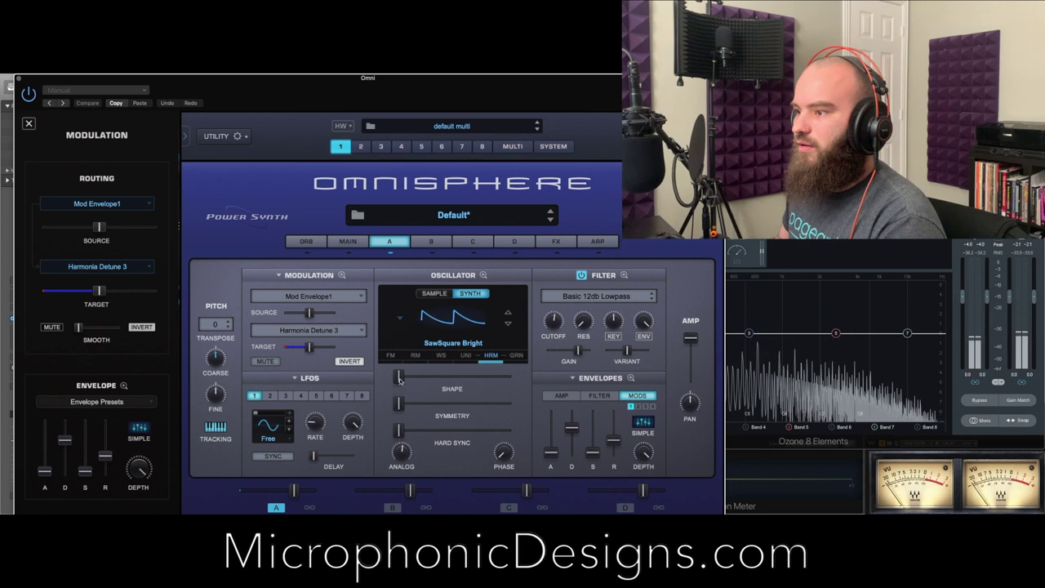
Step: Route Mod Envelope1 to layer A's oscillator Shape
right_click(398, 380)
mouse_move(441, 395)
mouse_move(561, 486)
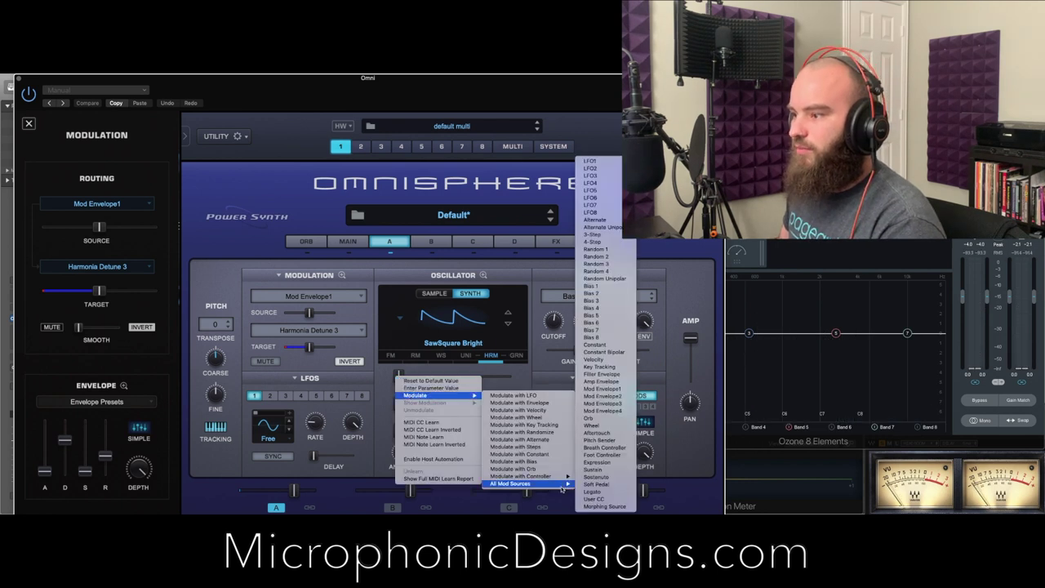
click(601, 389)
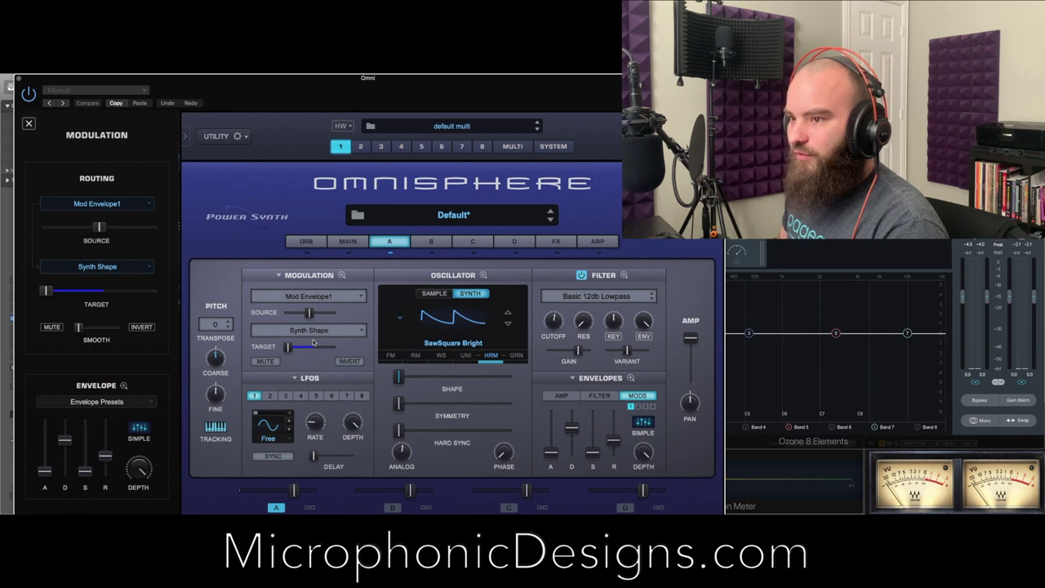
Step: Make the shape modulation inverted at full target depth with source amount about 0.86
drag(98, 227, 150, 236)
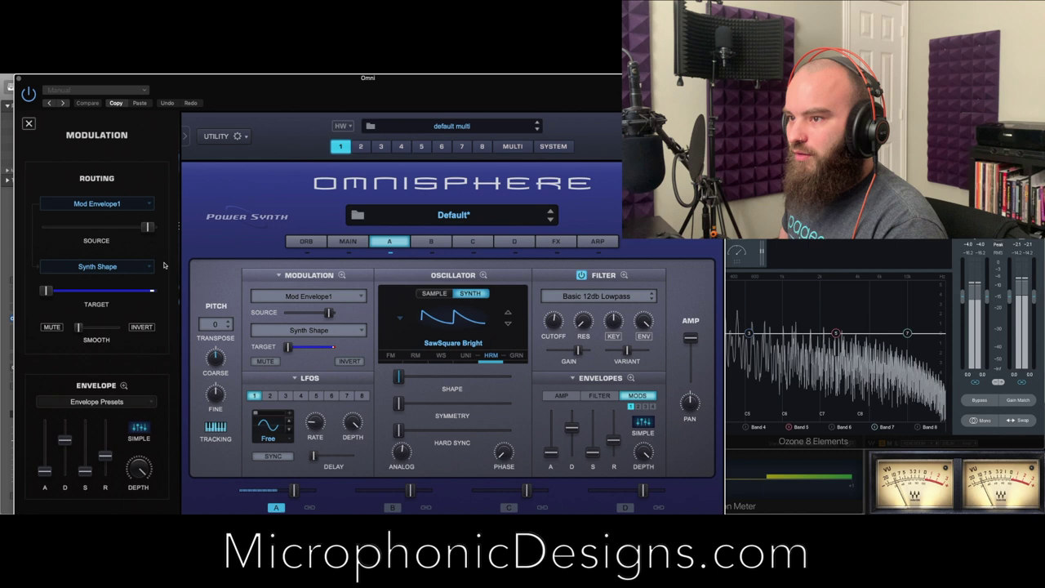
click(141, 326)
drag(46, 290, 152, 291)
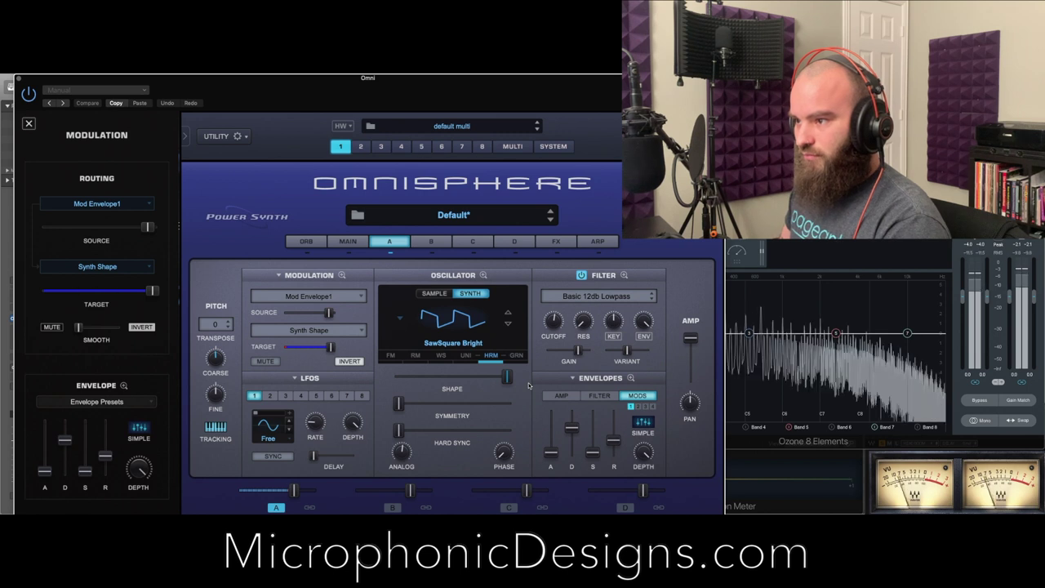
mouse_move(510, 380)
drag(510, 381, 495, 379)
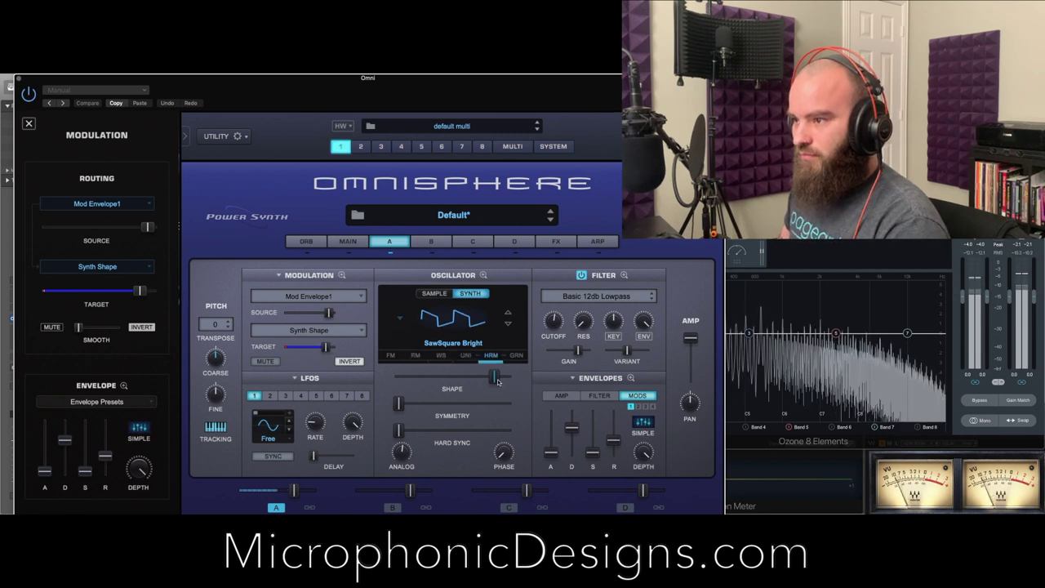
mouse_move(147, 226)
drag(147, 226, 140, 230)
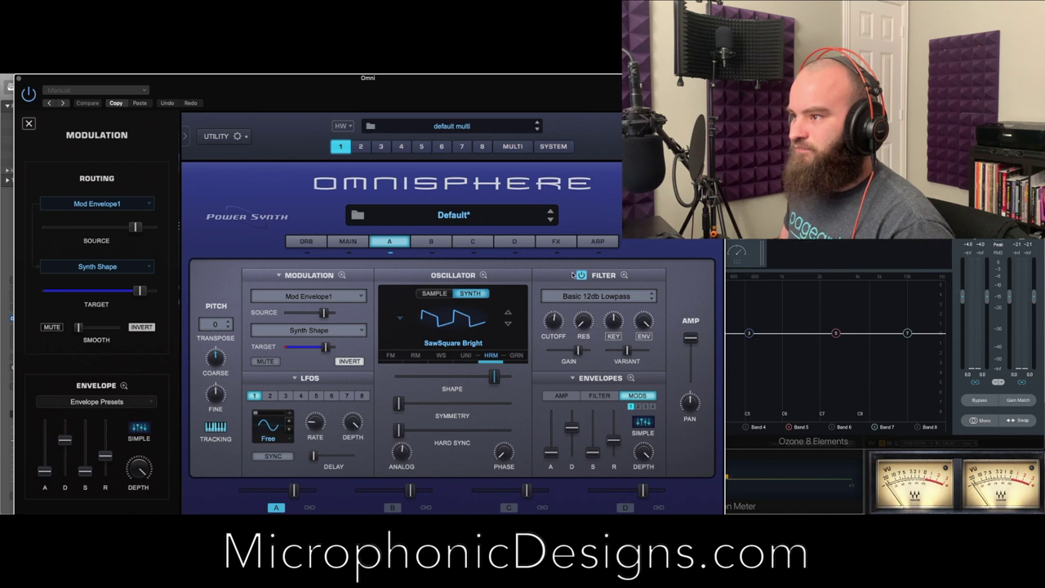
click(559, 243)
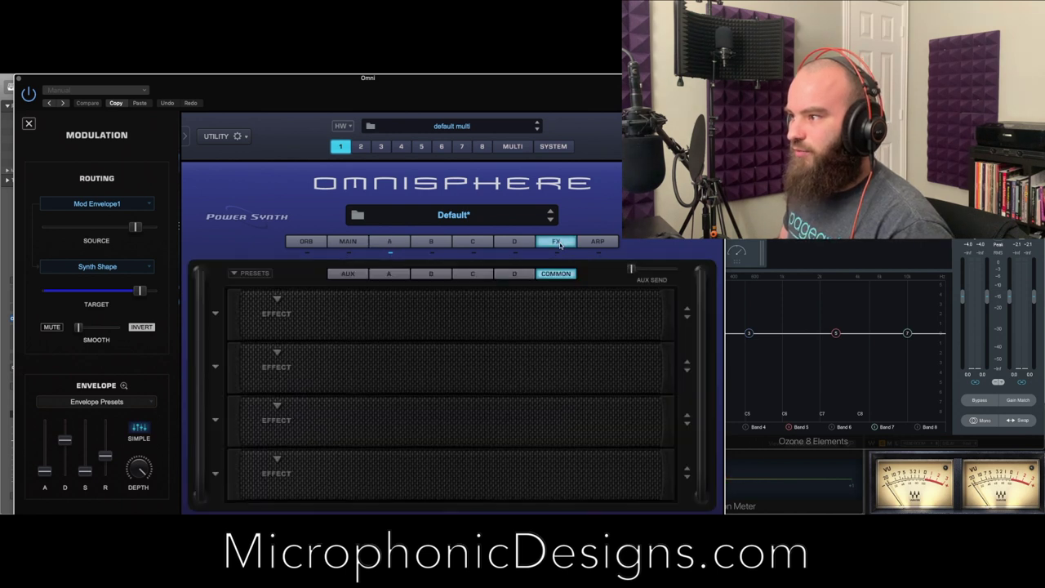
click(391, 275)
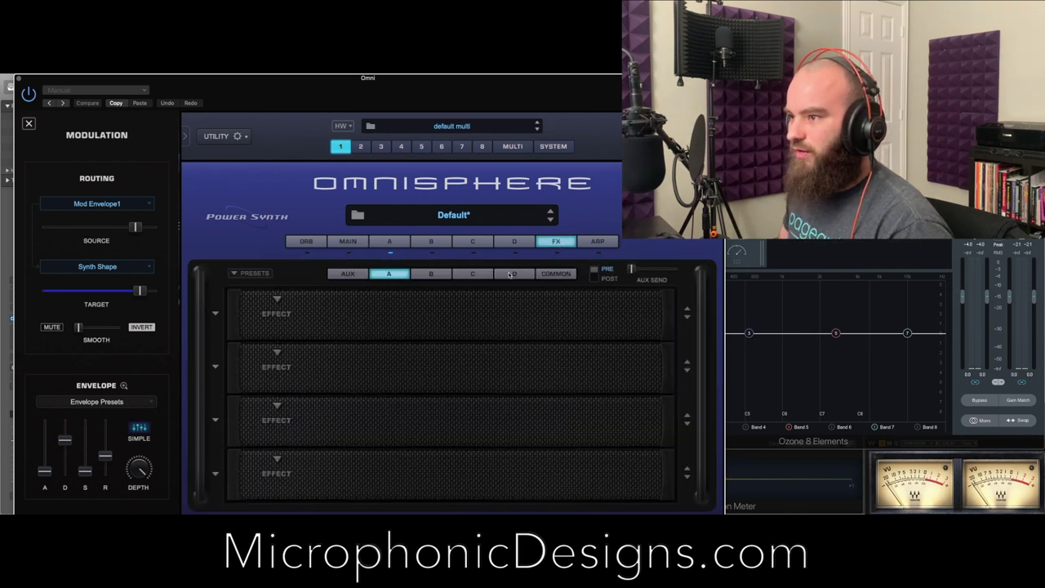
click(349, 274)
click(278, 301)
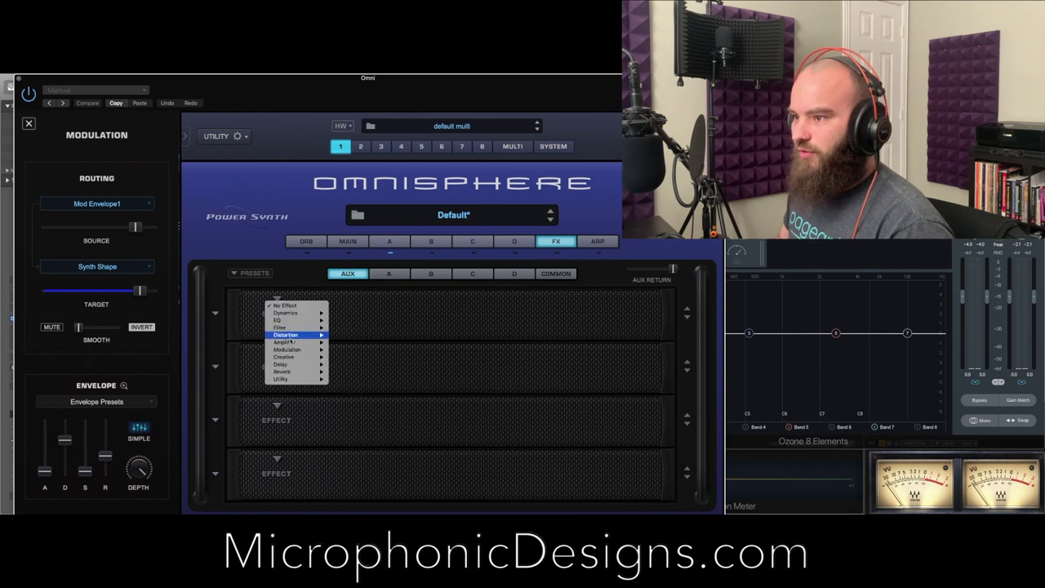
mouse_move(294, 366)
click(341, 372)
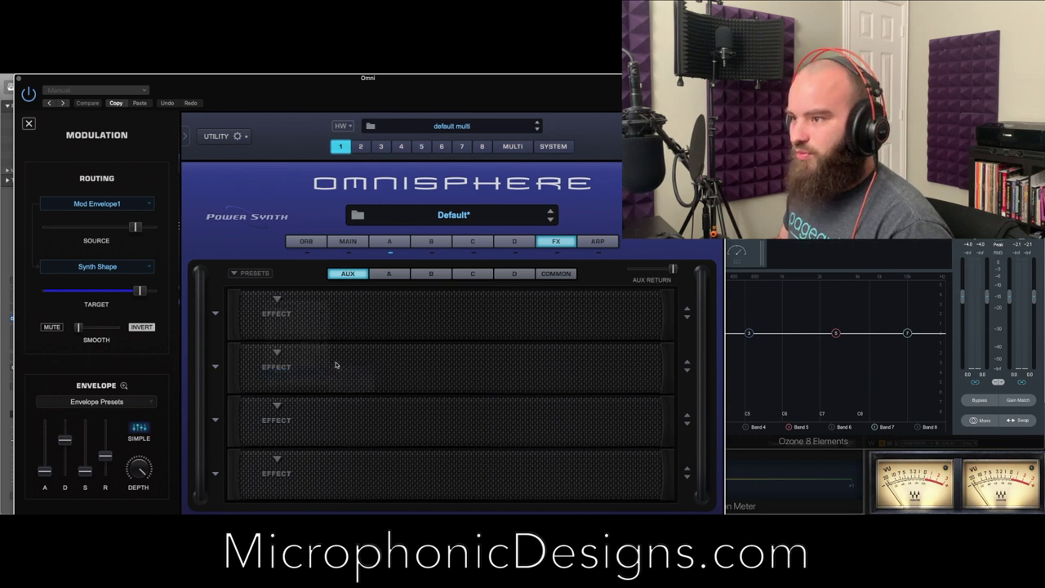
click(389, 274)
right_click(633, 268)
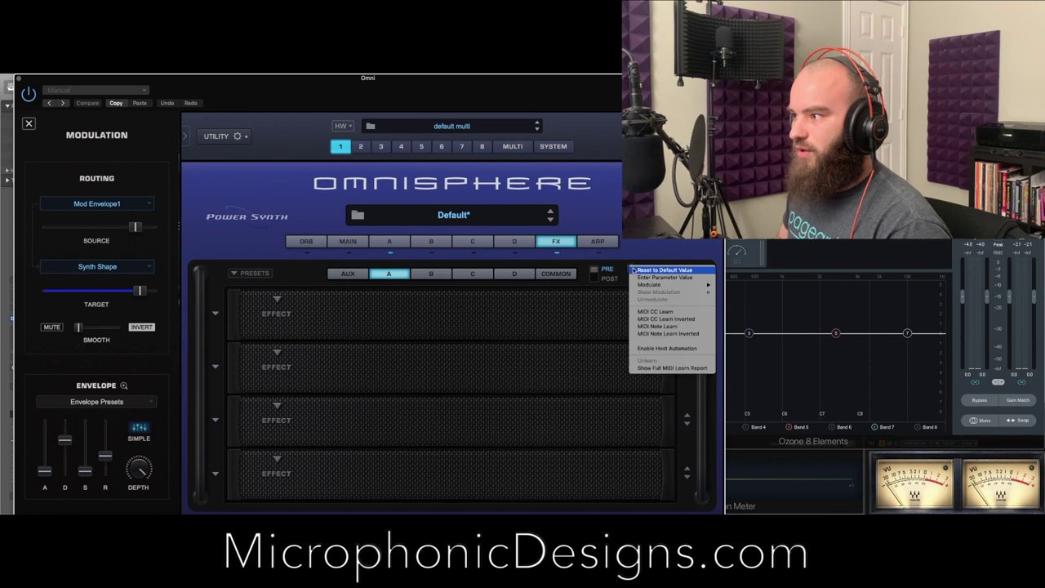
click(561, 339)
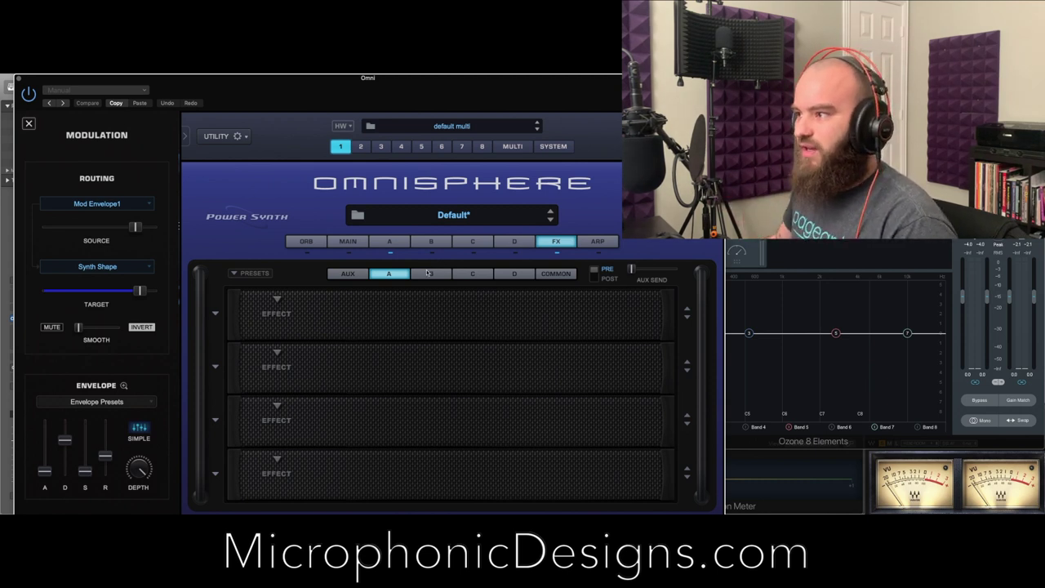
click(401, 243)
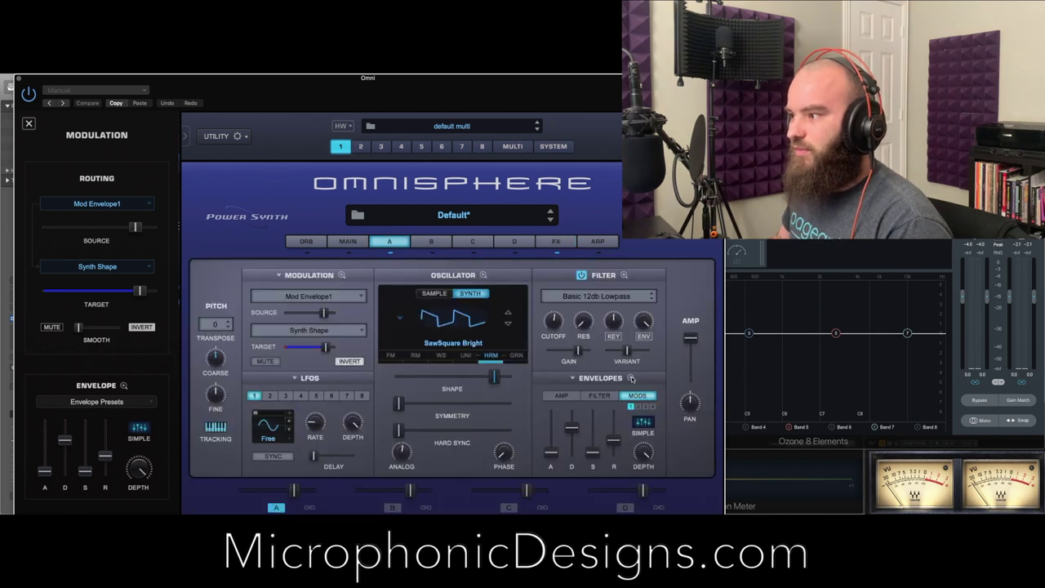
Step: In the Envelope Zoom, add a later tail breakpoint to Mod Envelope 2 and steepen its decay
click(631, 378)
click(473, 300)
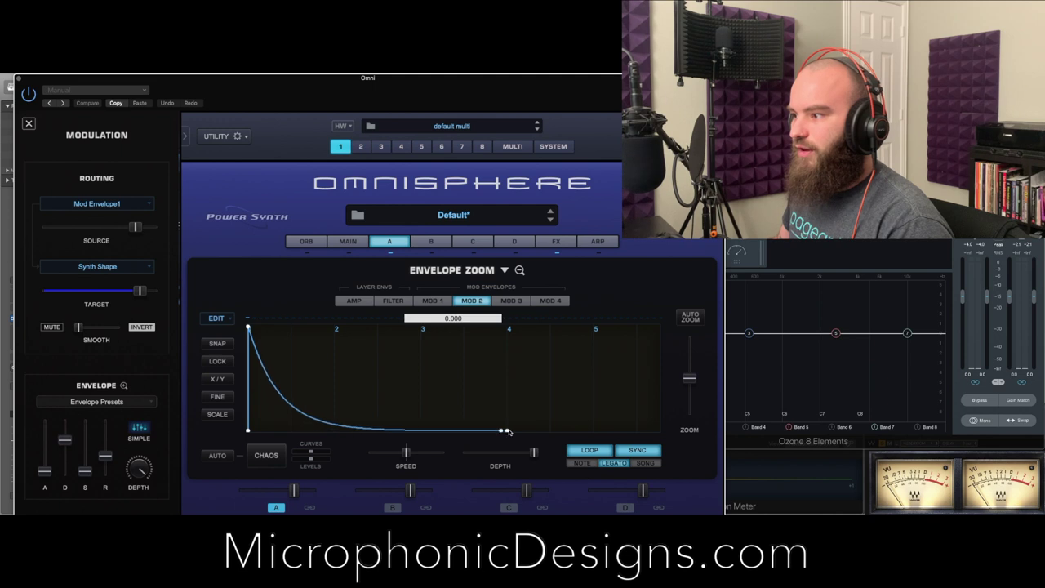
click(471, 430)
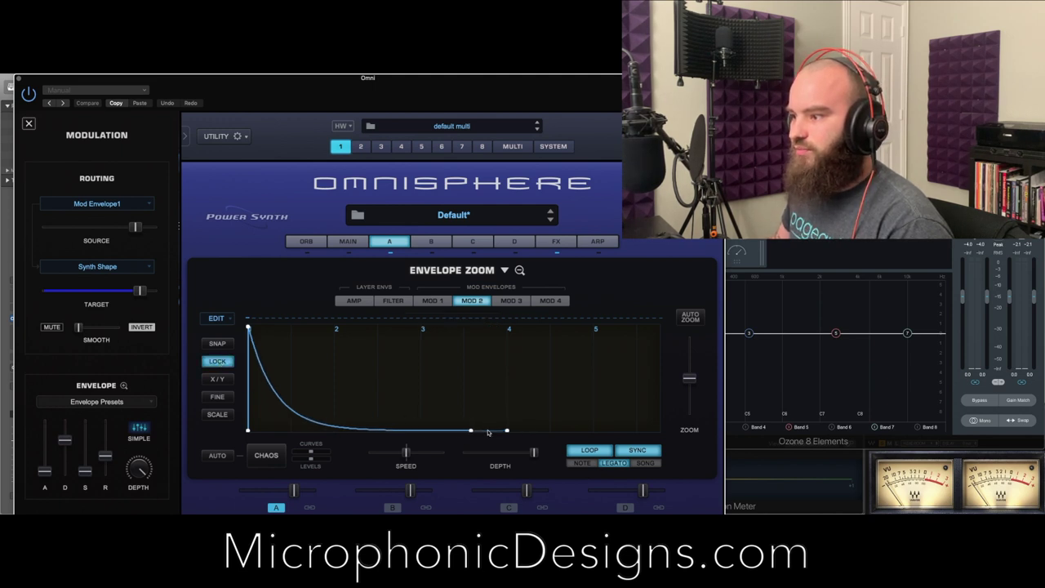
drag(471, 431, 592, 435)
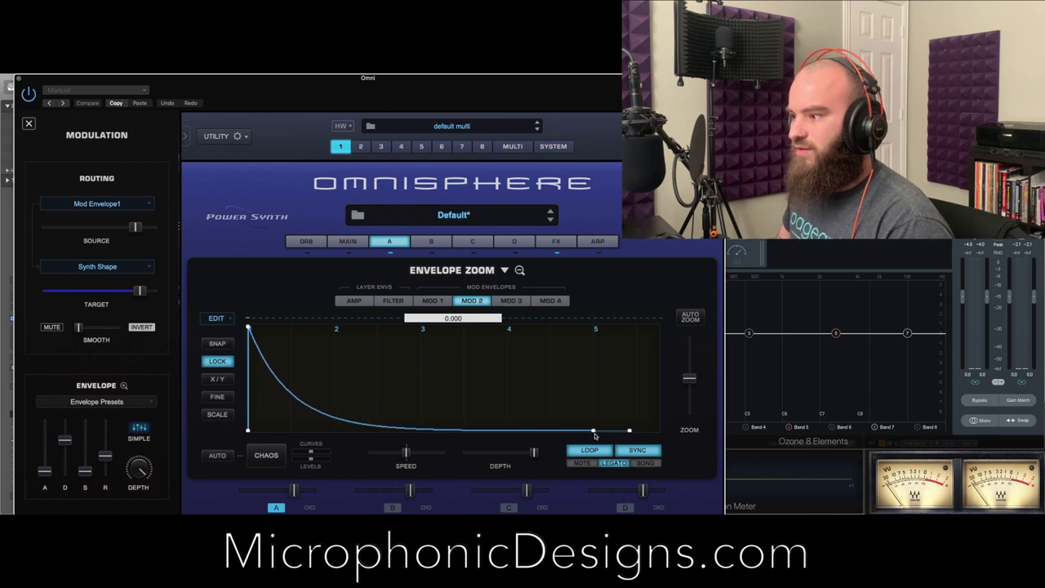
drag(368, 423, 406, 429)
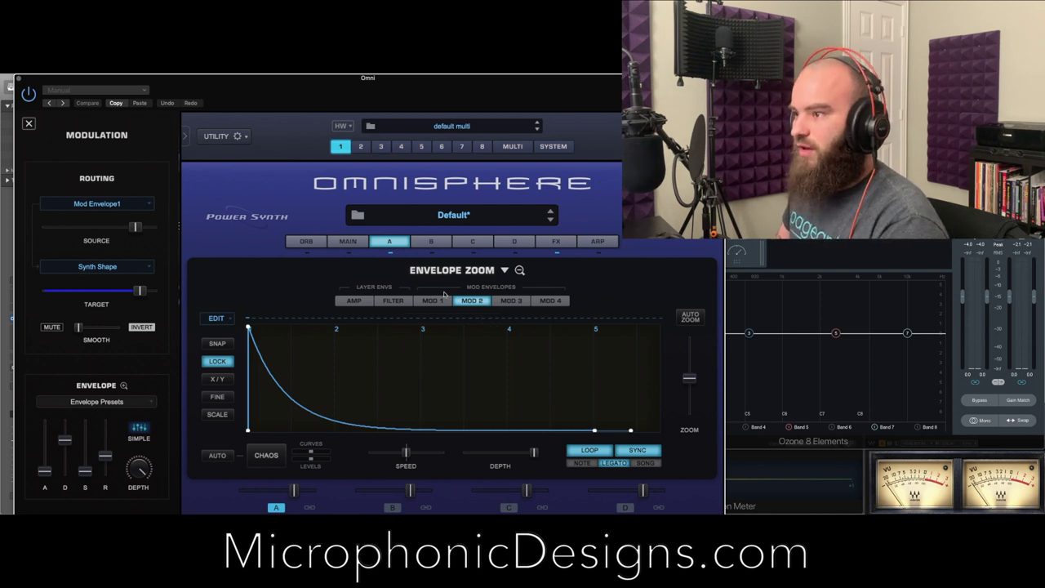
click(391, 244)
Step: Route Mod Envelope2 to layer A's Aux Send level from the FX rack
click(564, 241)
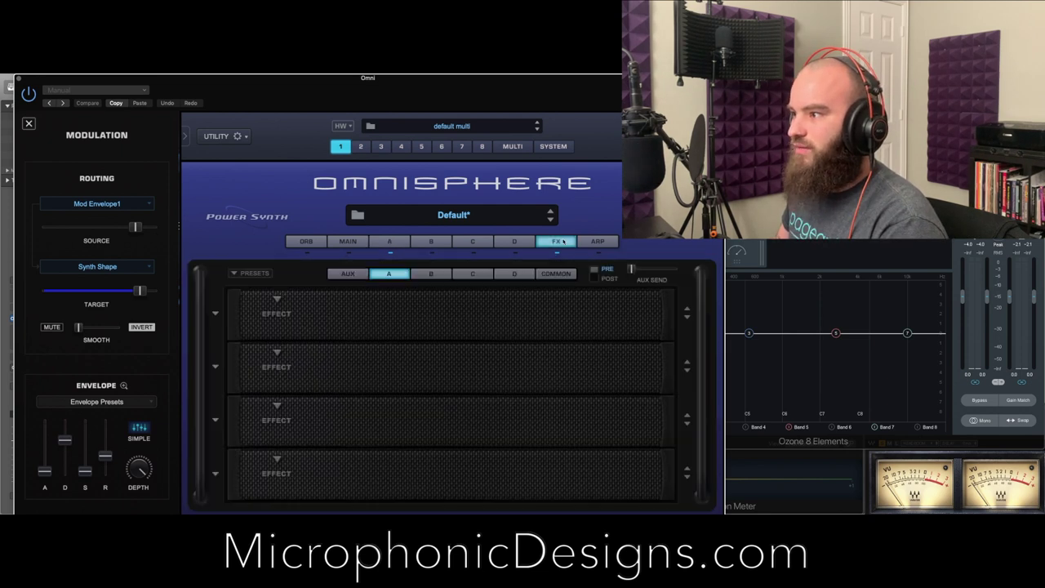
right_click(631, 271)
mouse_move(654, 285)
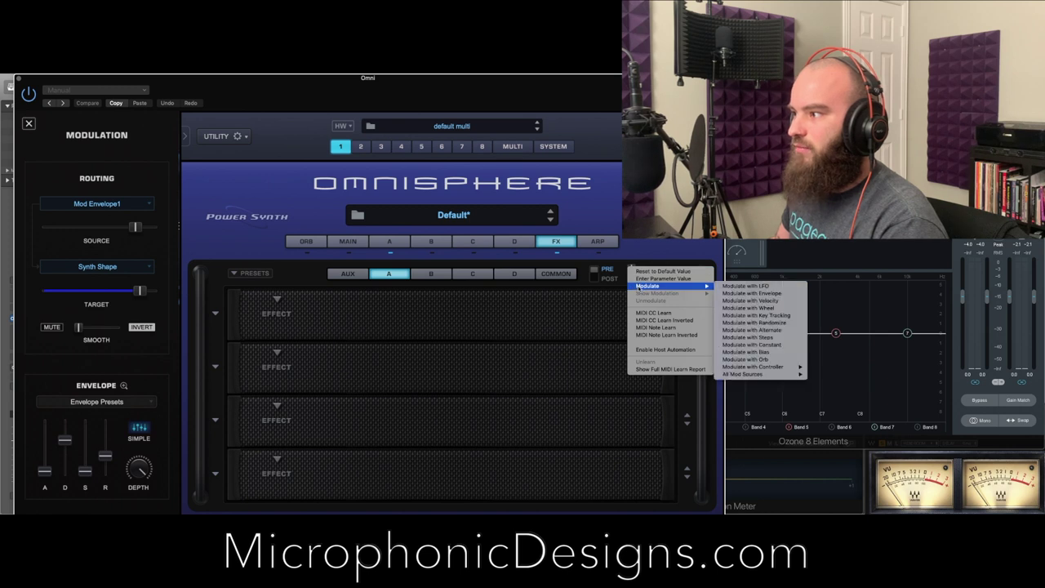
click(774, 301)
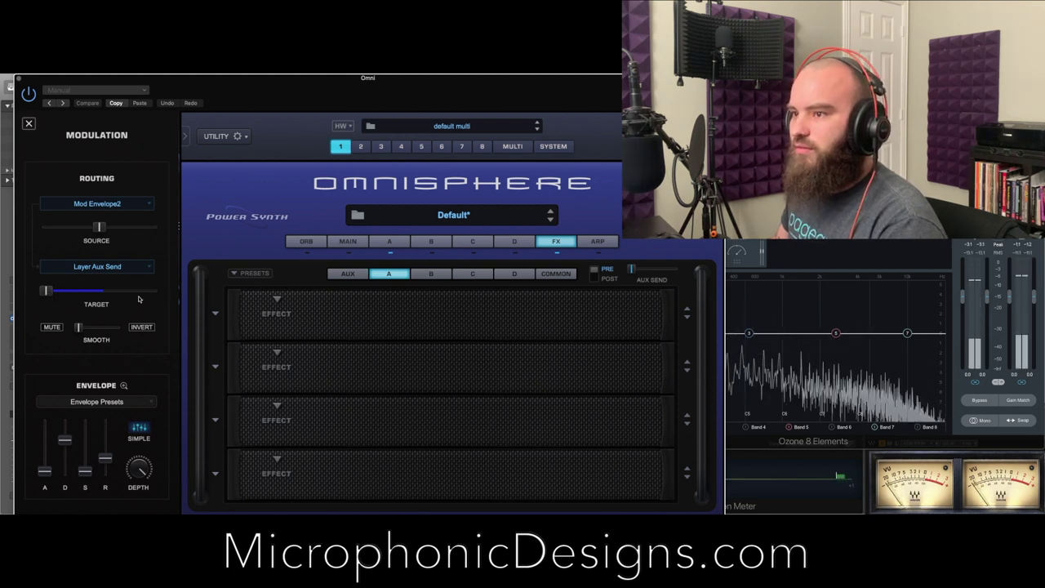
click(390, 241)
Step: Reshape Mod Envelope 2 into a gentle non-looping decay with its end node later
click(630, 380)
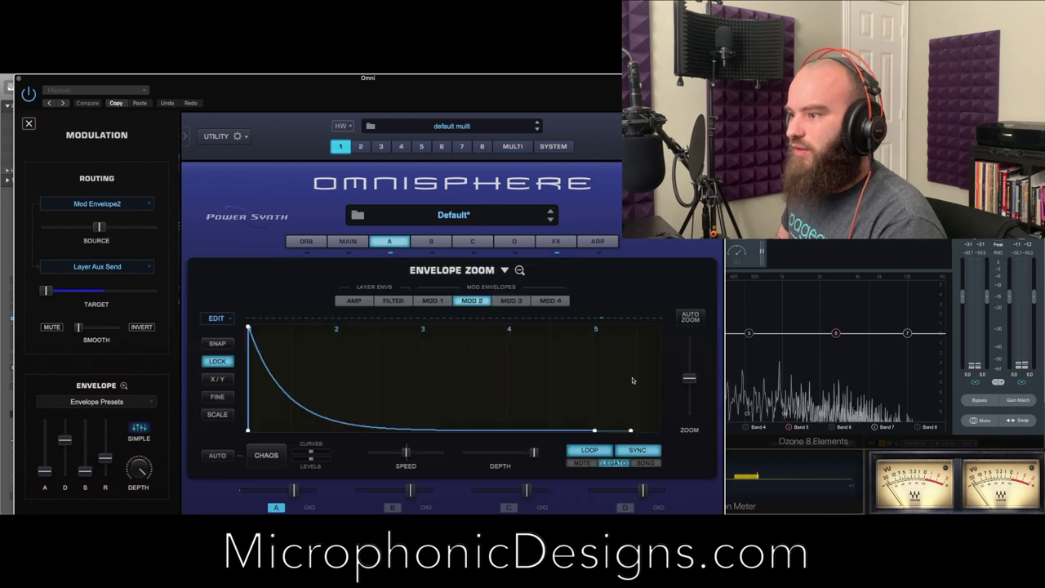
drag(374, 417, 369, 406)
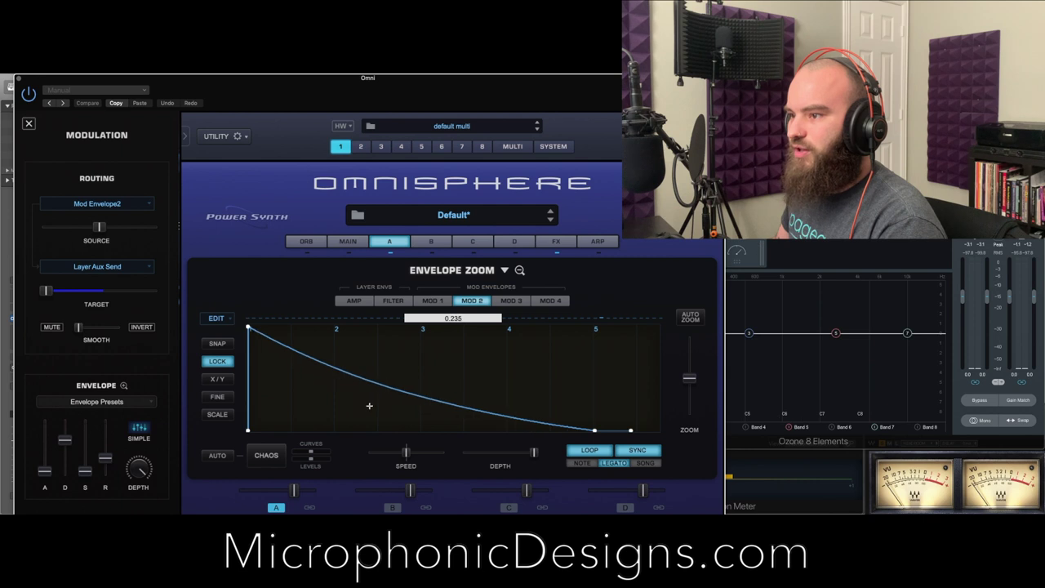
drag(369, 406, 385, 395)
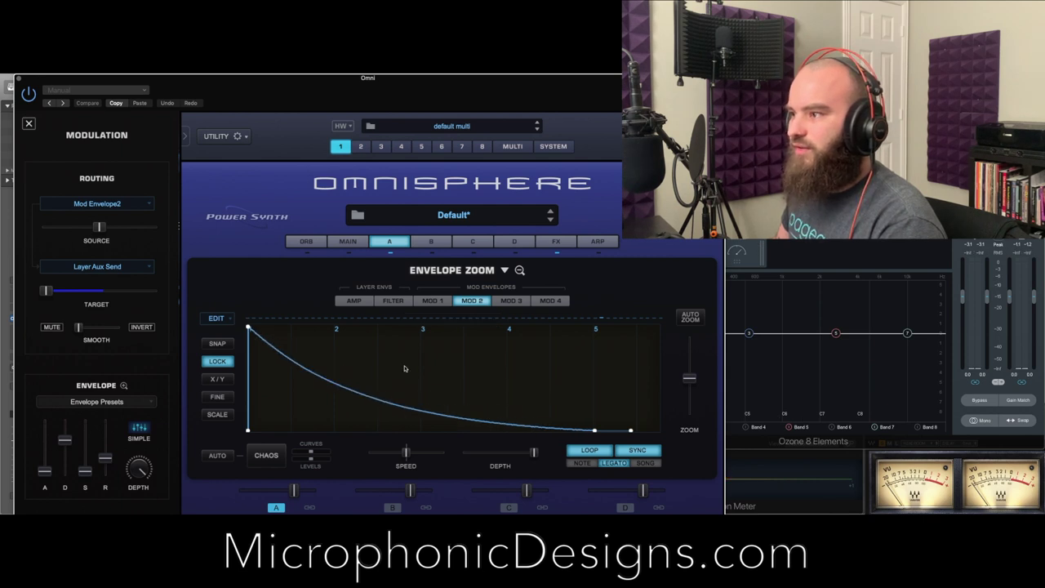
click(583, 450)
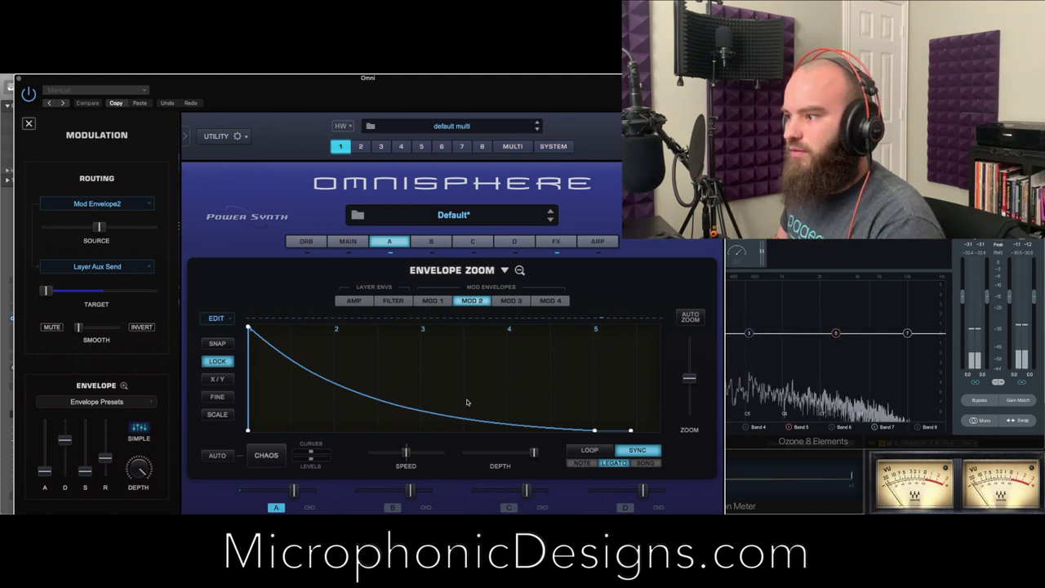
drag(595, 430, 596, 411)
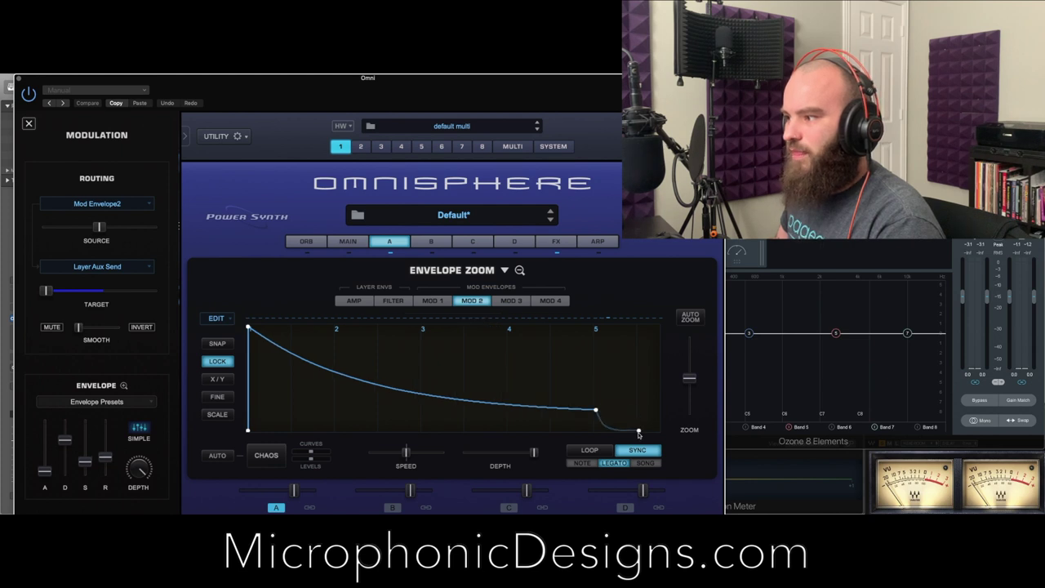
drag(639, 433, 605, 436)
drag(529, 430, 536, 414)
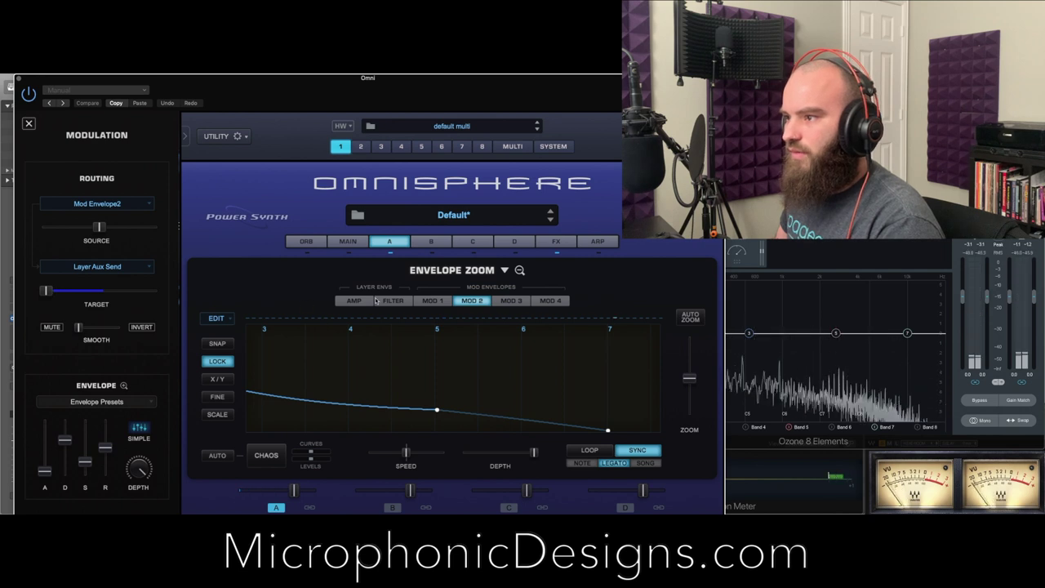
click(355, 301)
click(381, 304)
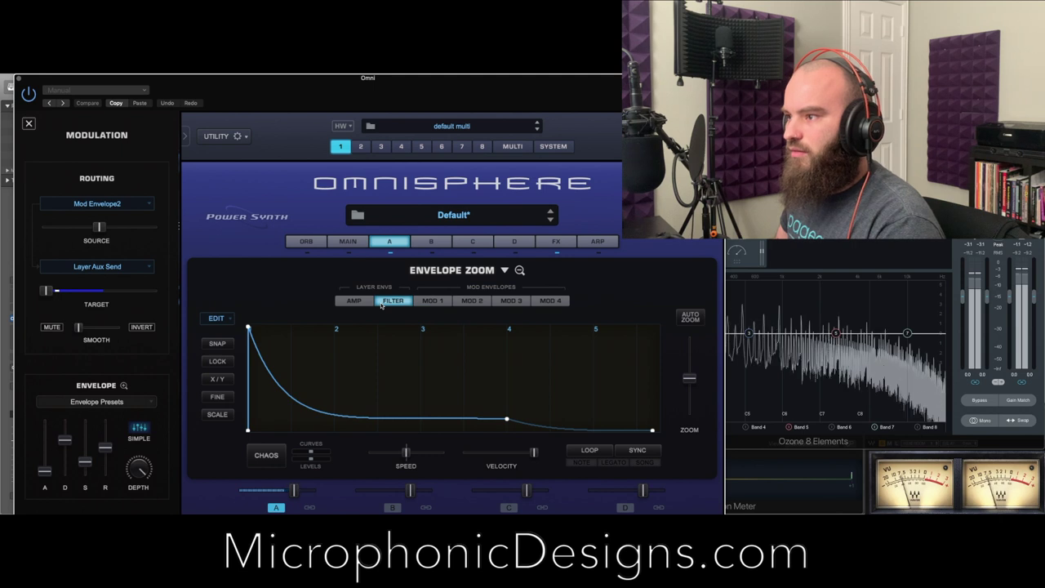
click(519, 270)
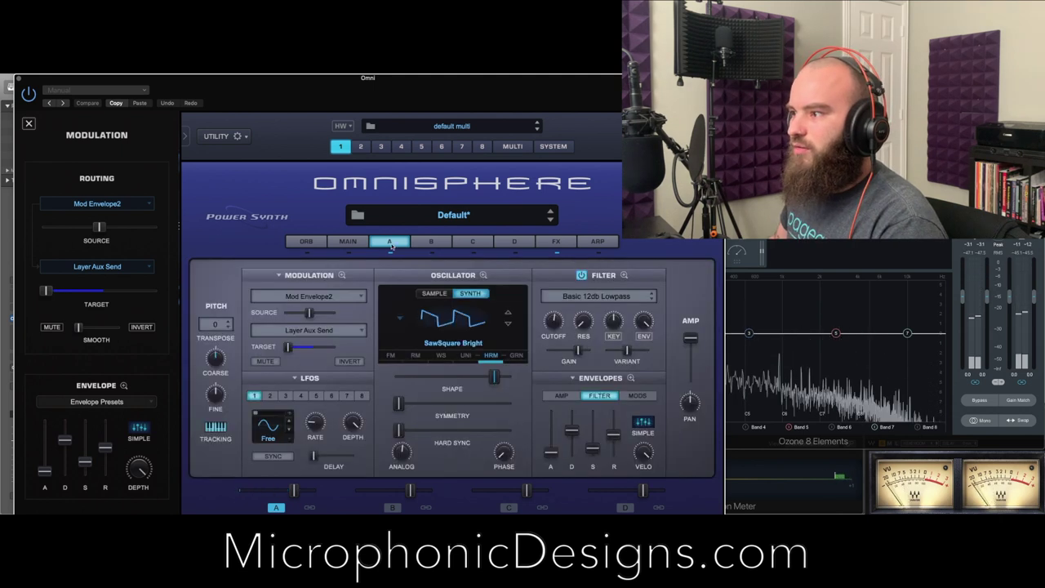
click(548, 243)
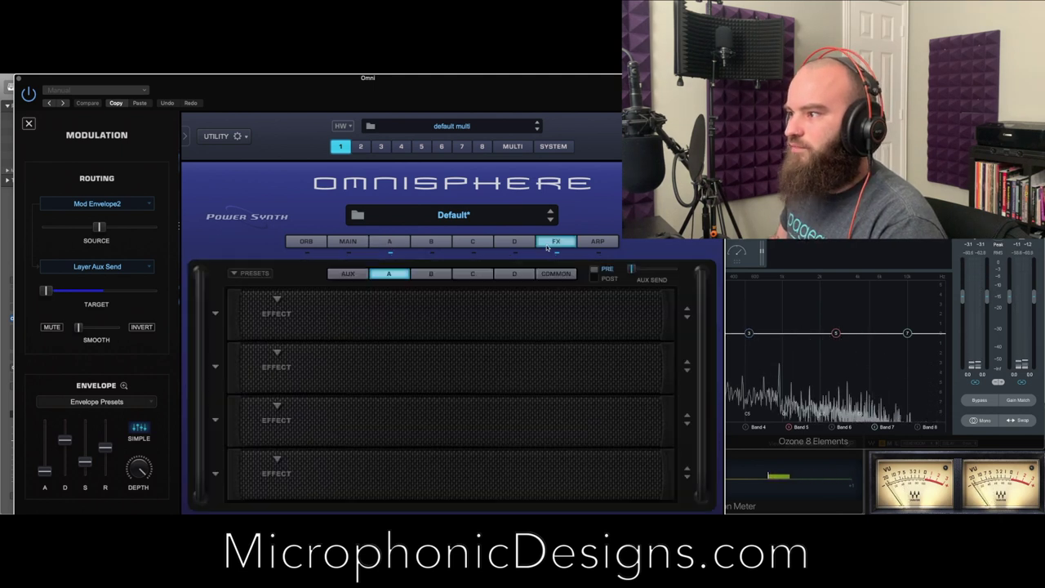
click(276, 300)
mouse_move(296, 350)
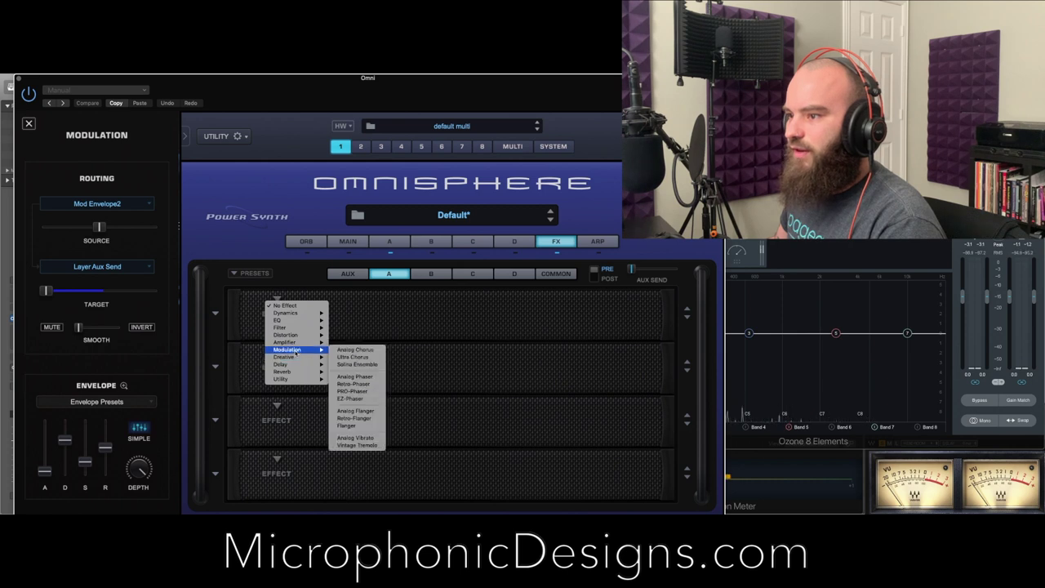
mouse_move(299, 316)
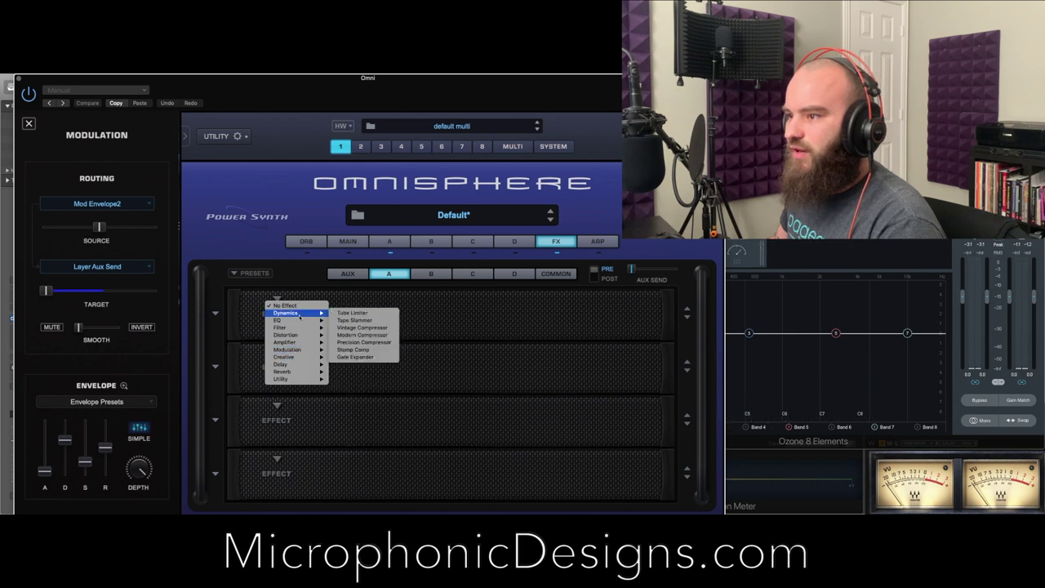
click(378, 308)
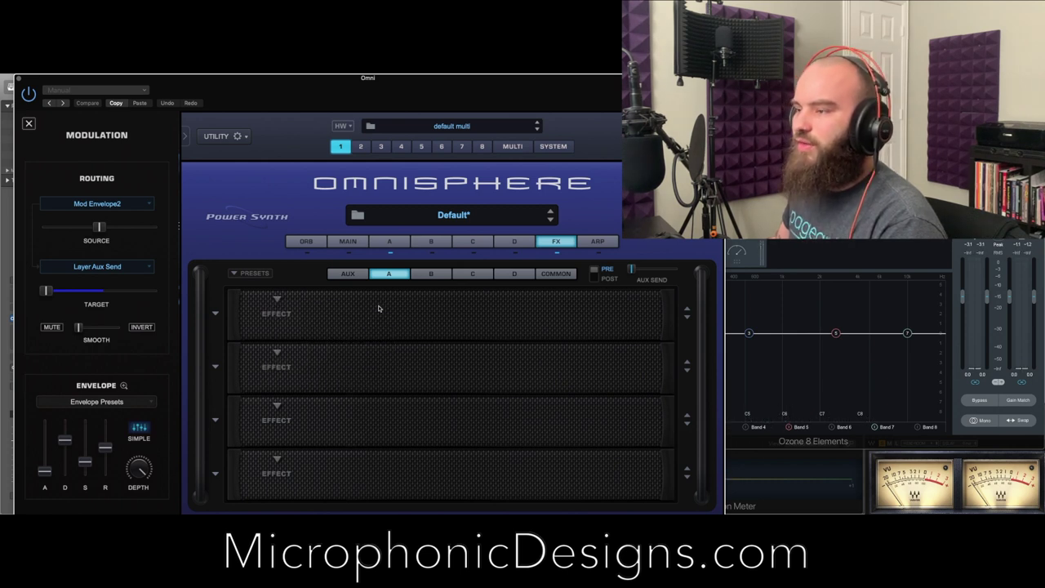
click(400, 243)
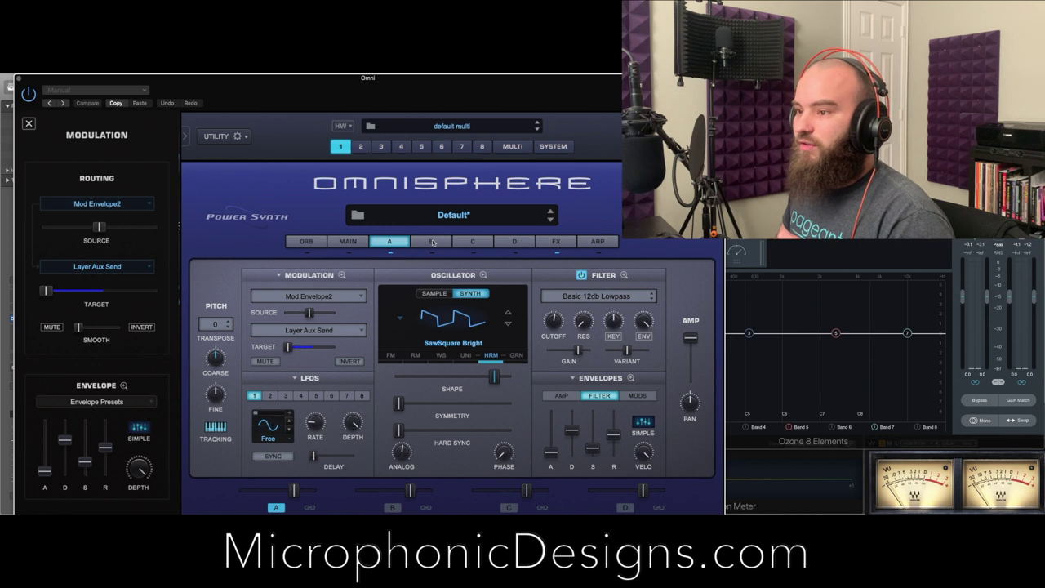
click(211, 326)
click(237, 304)
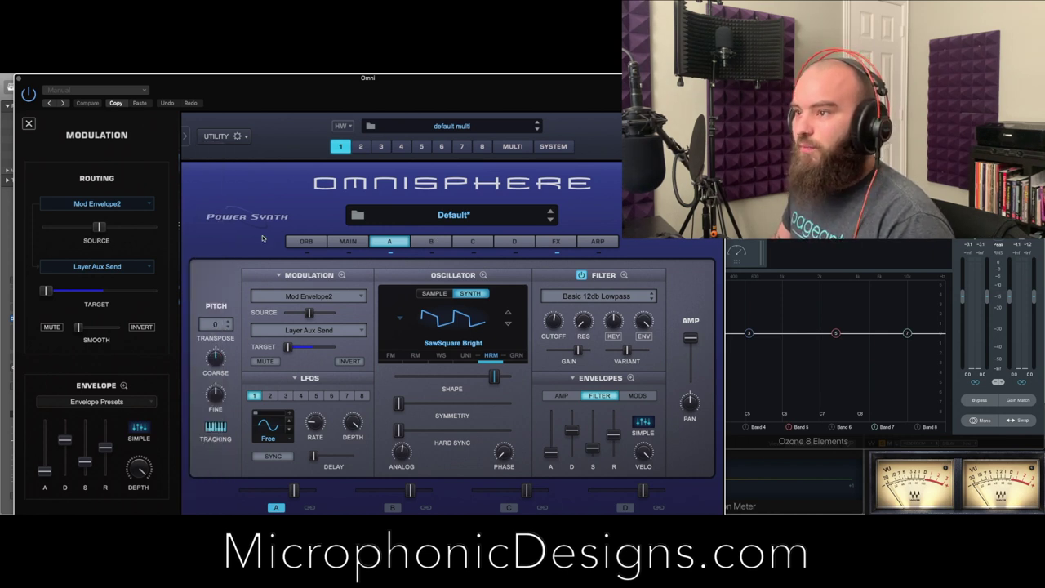
click(237, 136)
drag(339, 82, 39, 78)
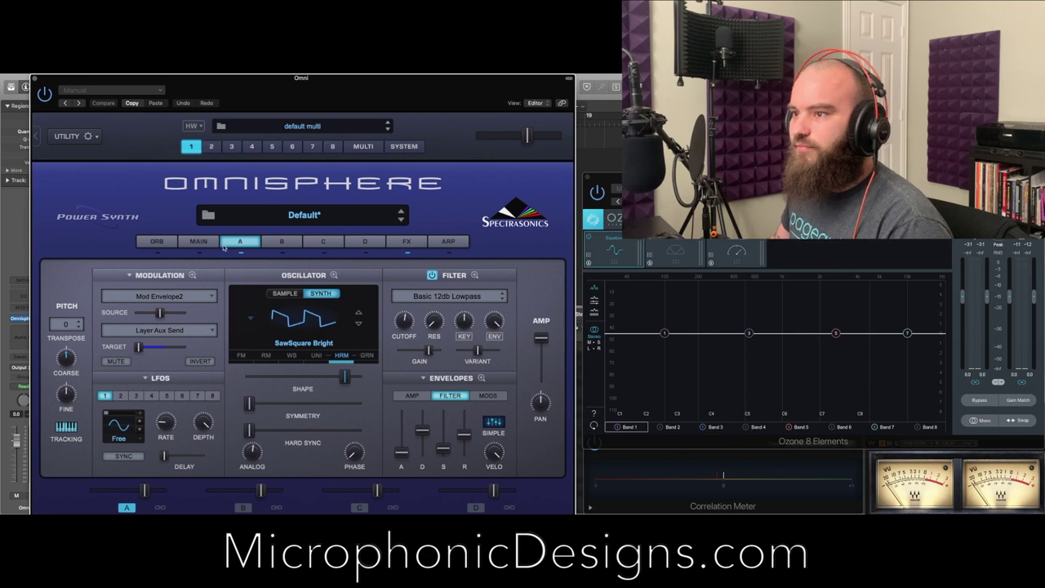
Step: Copy layer A with Utility > Copy Layer and paste it into layer B
click(99, 138)
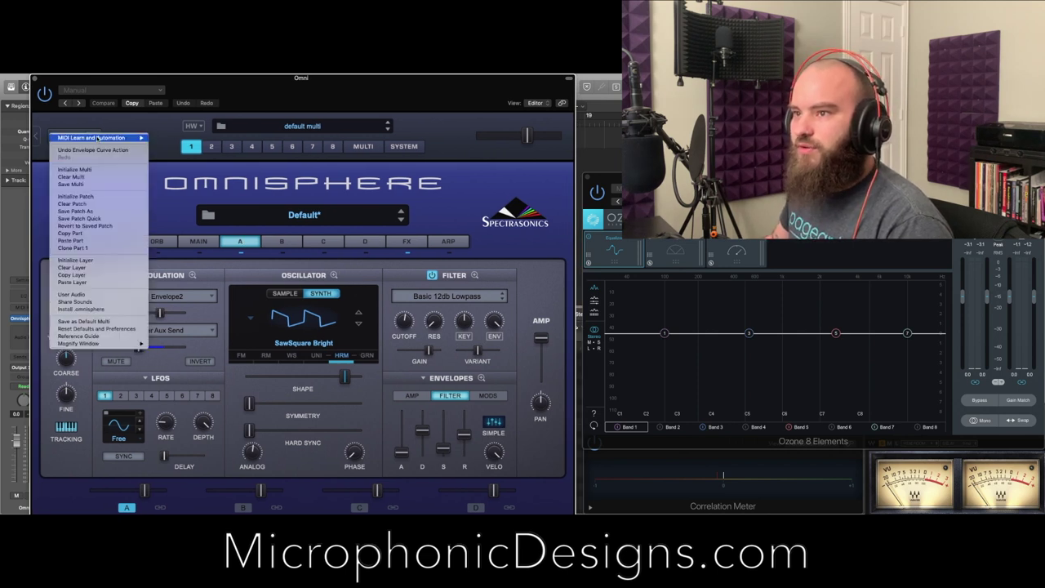
click(118, 276)
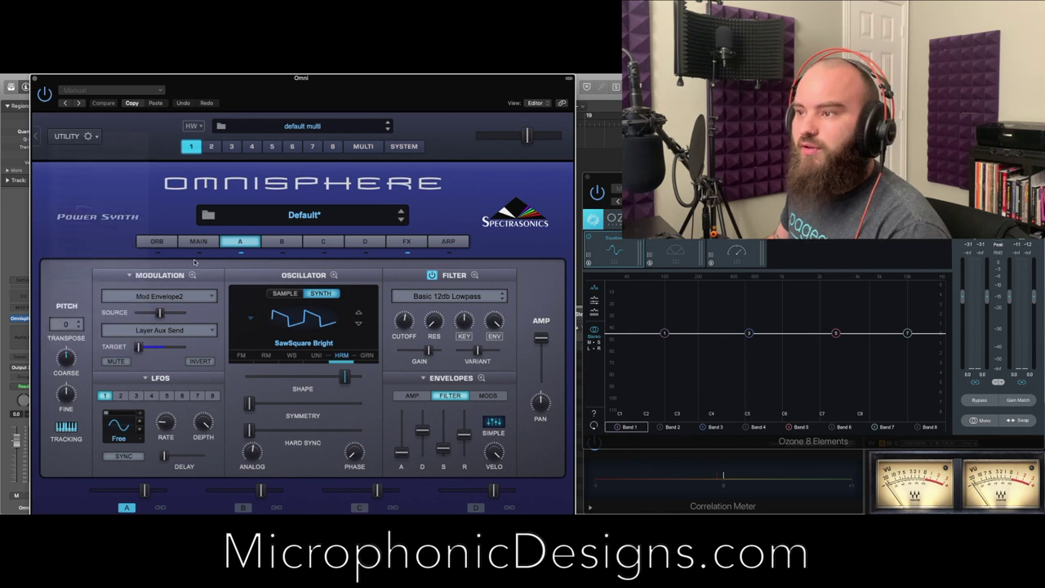
click(281, 242)
click(97, 137)
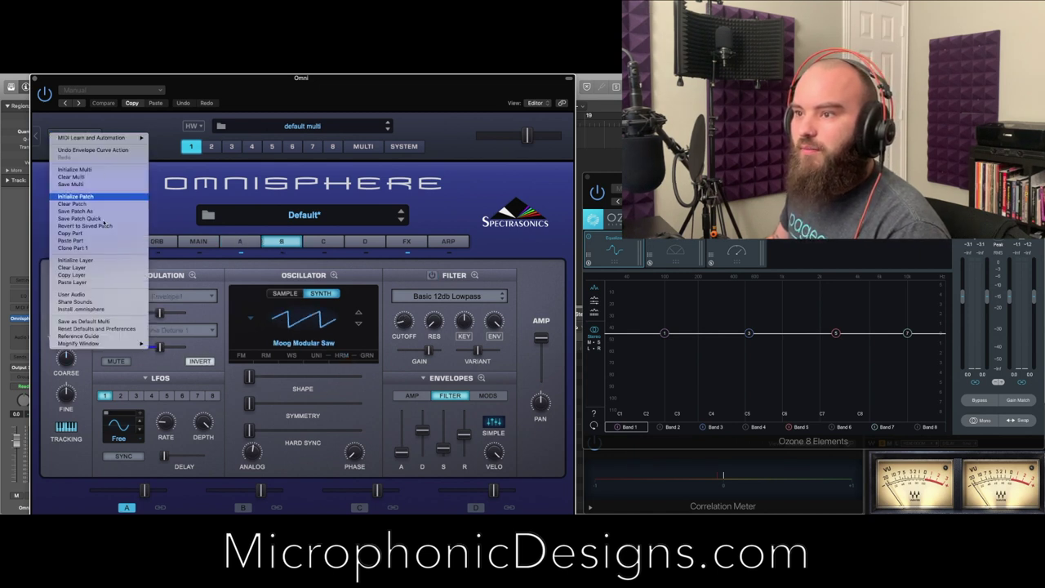
click(108, 283)
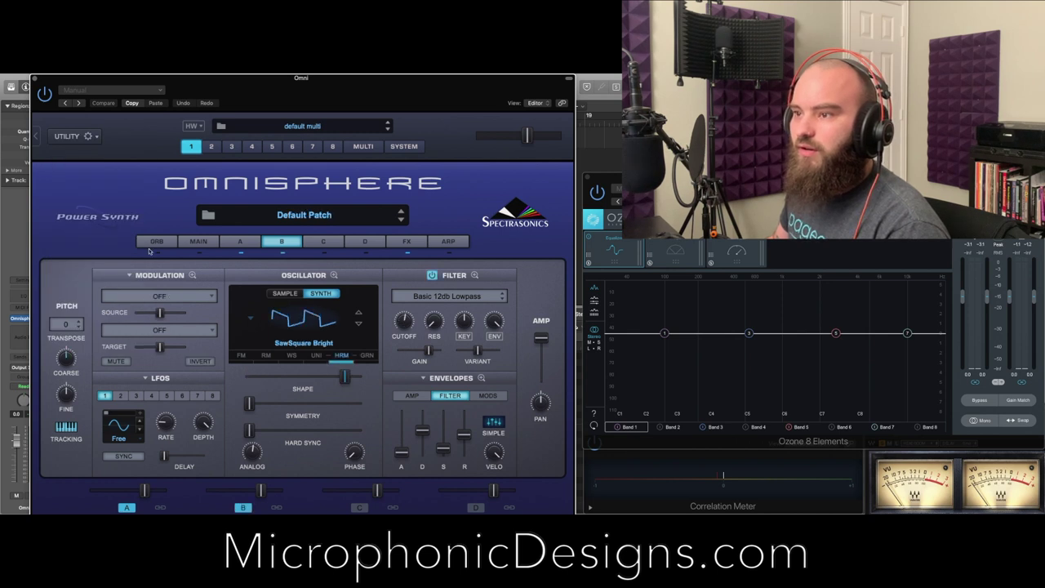
Step: Check both Mod Matrix Zoom pages for the copied routings, then show layer B's synth page
click(193, 276)
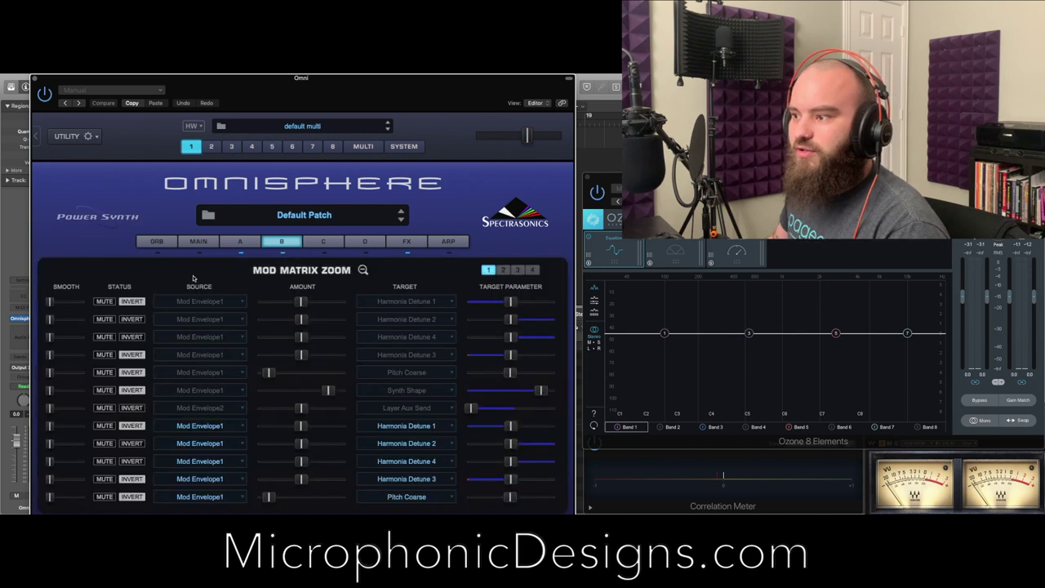
click(502, 270)
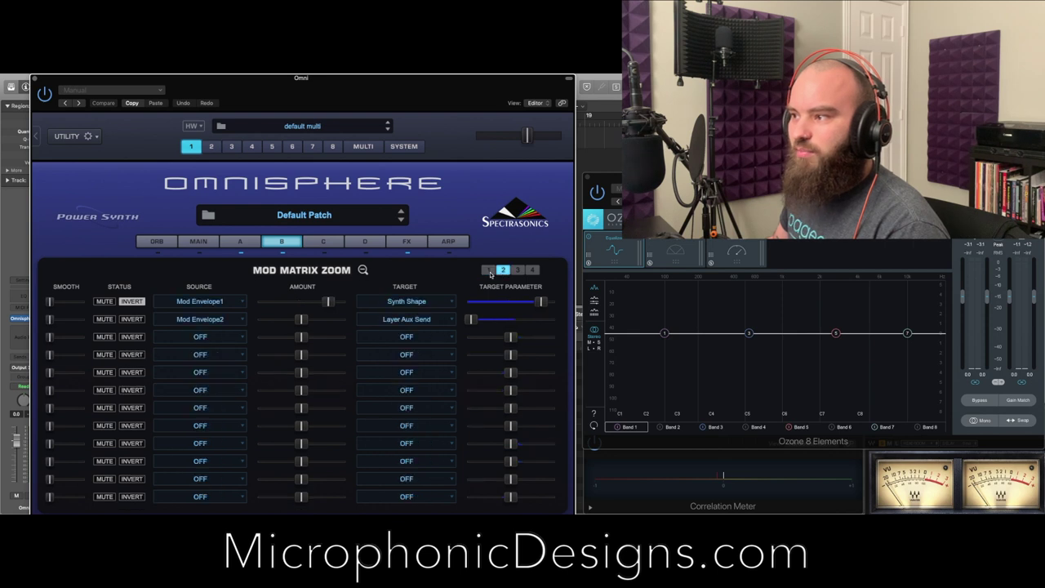
click(488, 271)
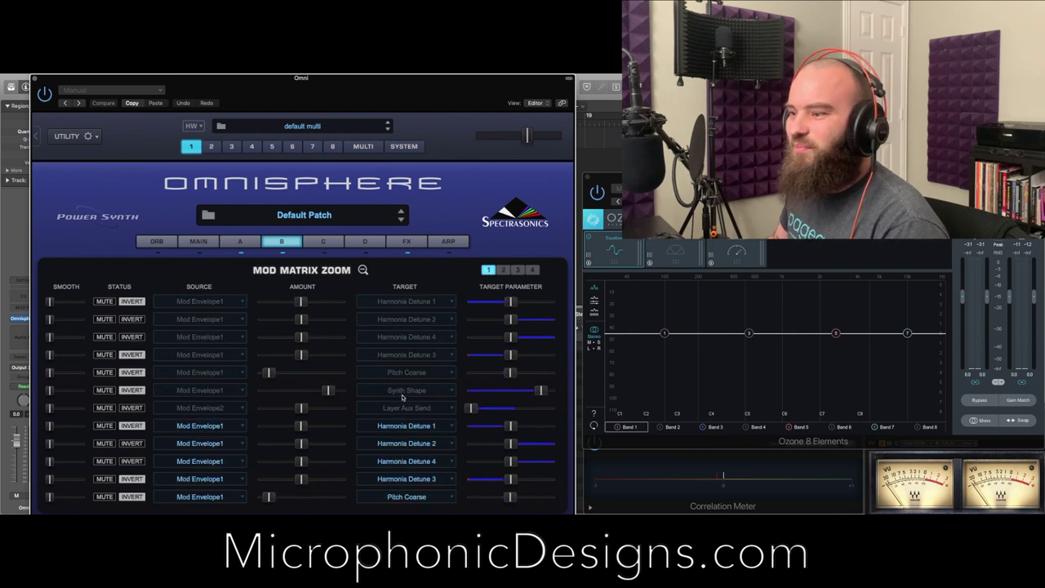
click(503, 271)
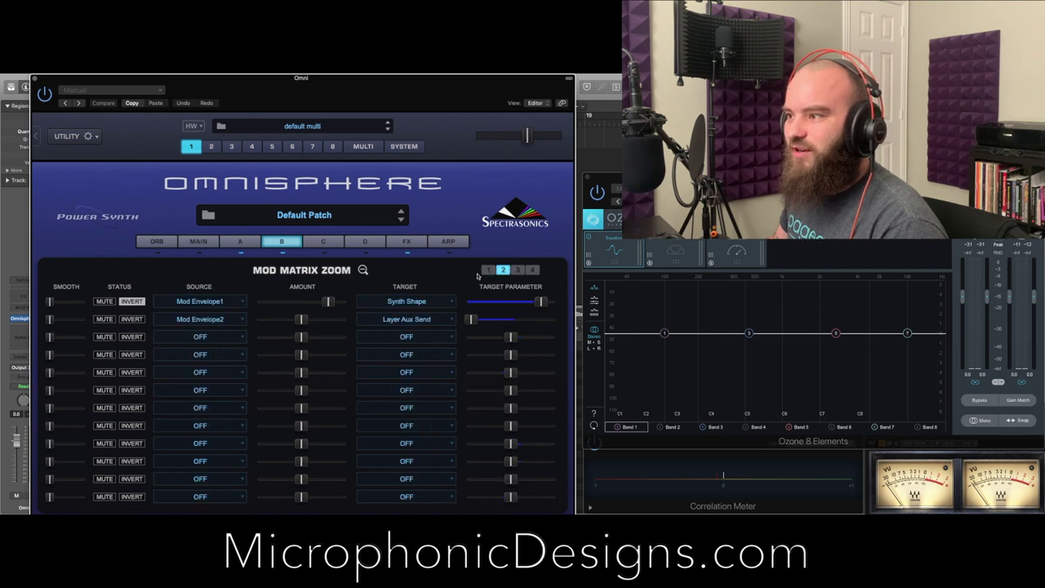
click(487, 270)
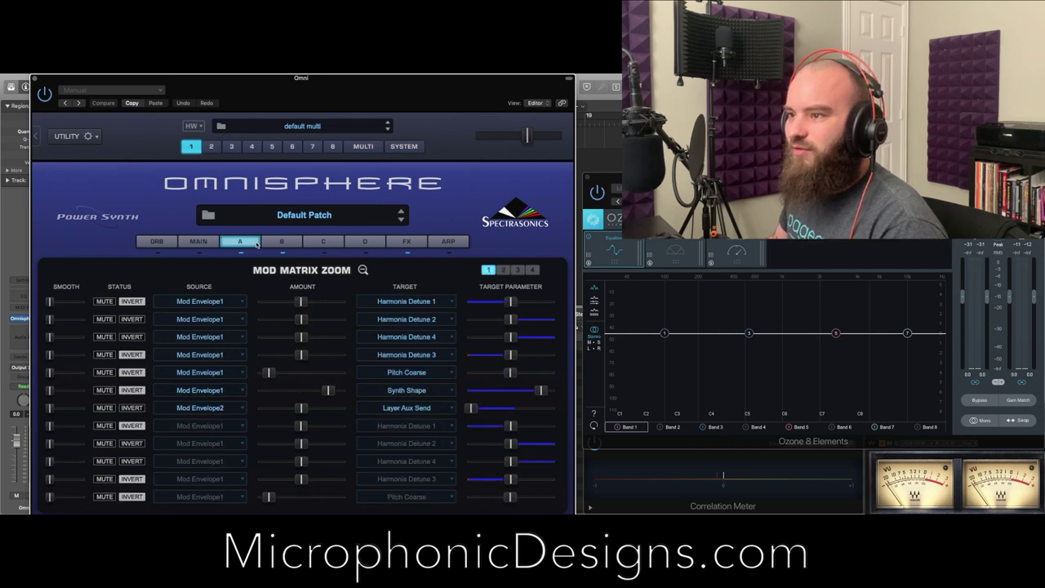
click(208, 244)
click(279, 243)
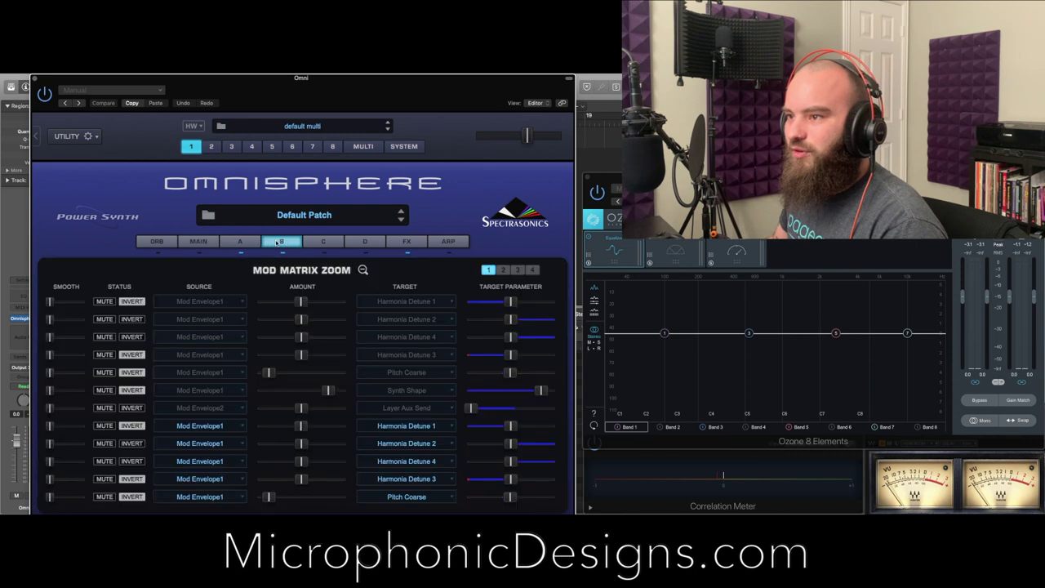
click(281, 243)
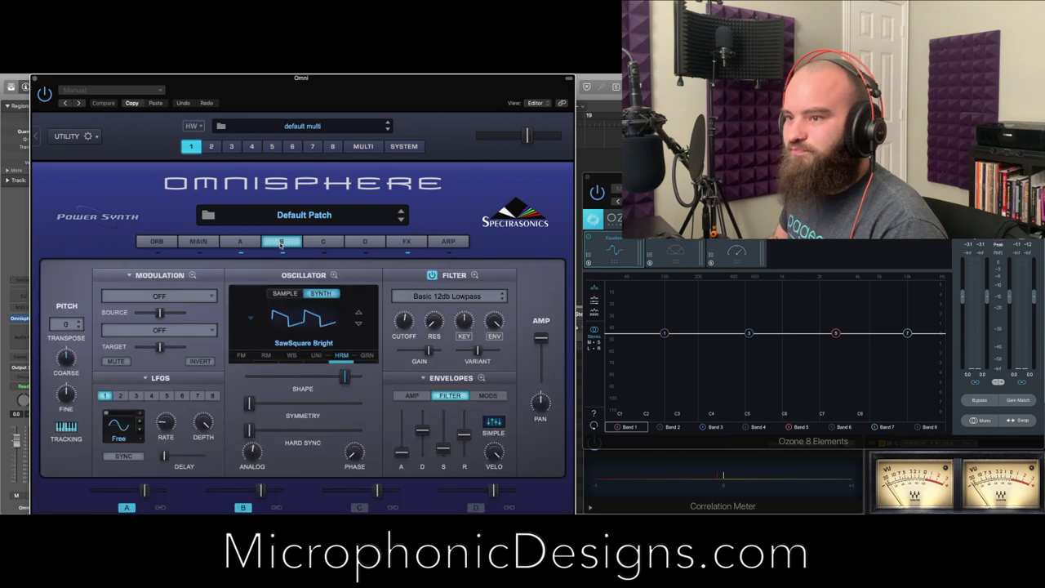
Step: Transpose layer B to +7, paste the copied layer into layer C, and transpose C to +4
click(73, 324)
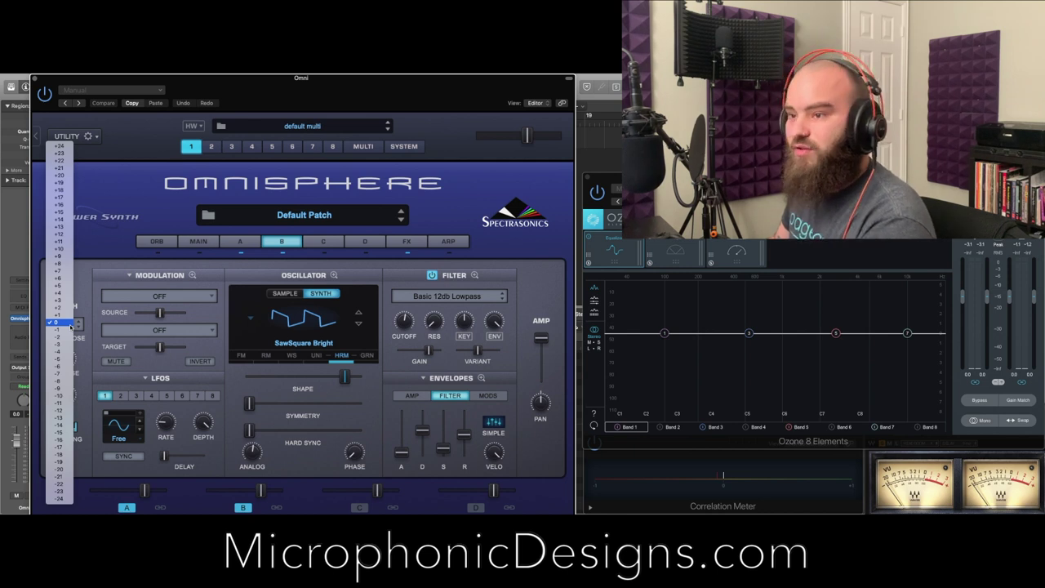
click(61, 272)
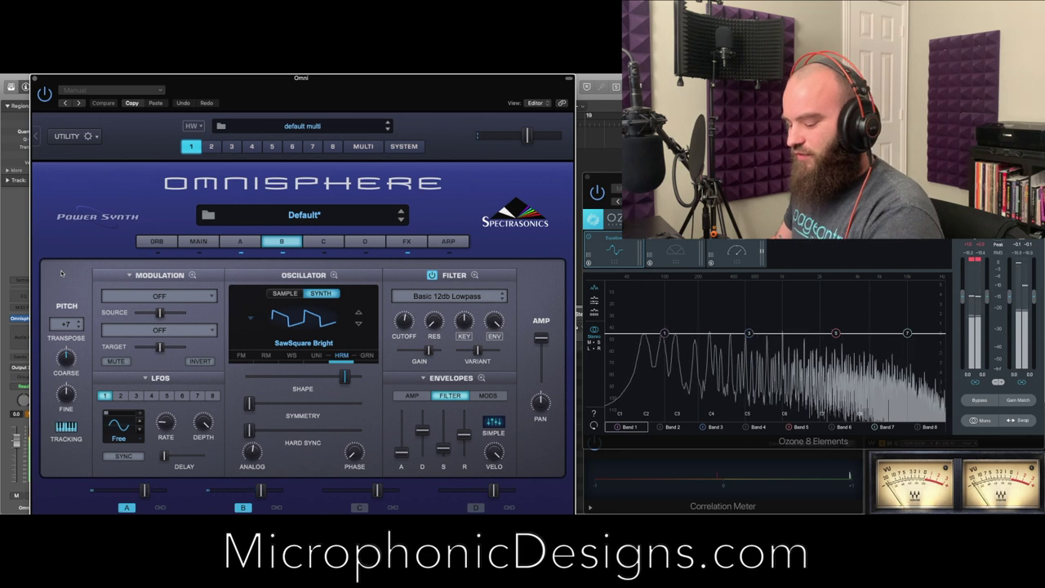
click(313, 243)
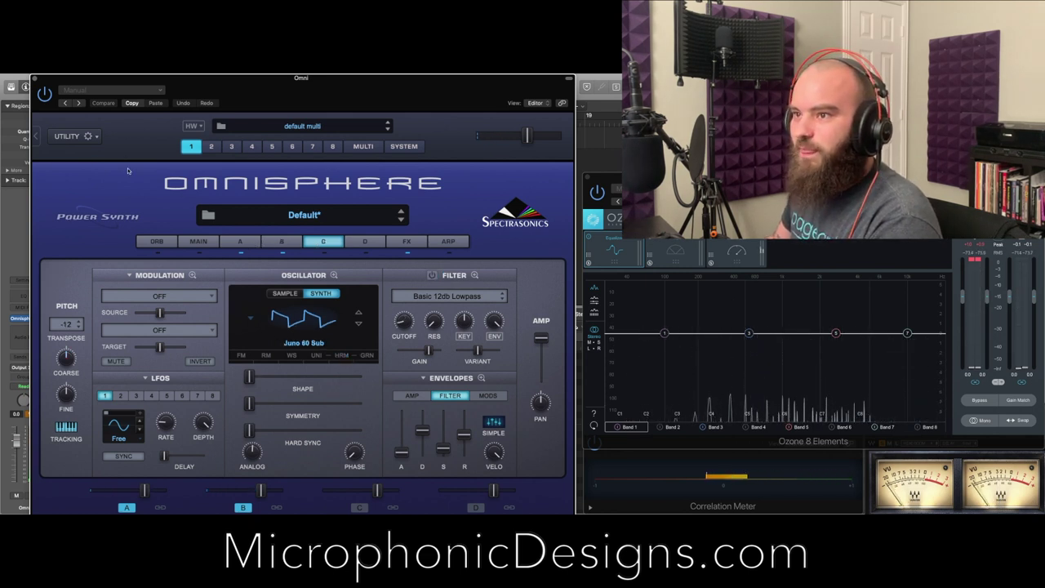
click(95, 138)
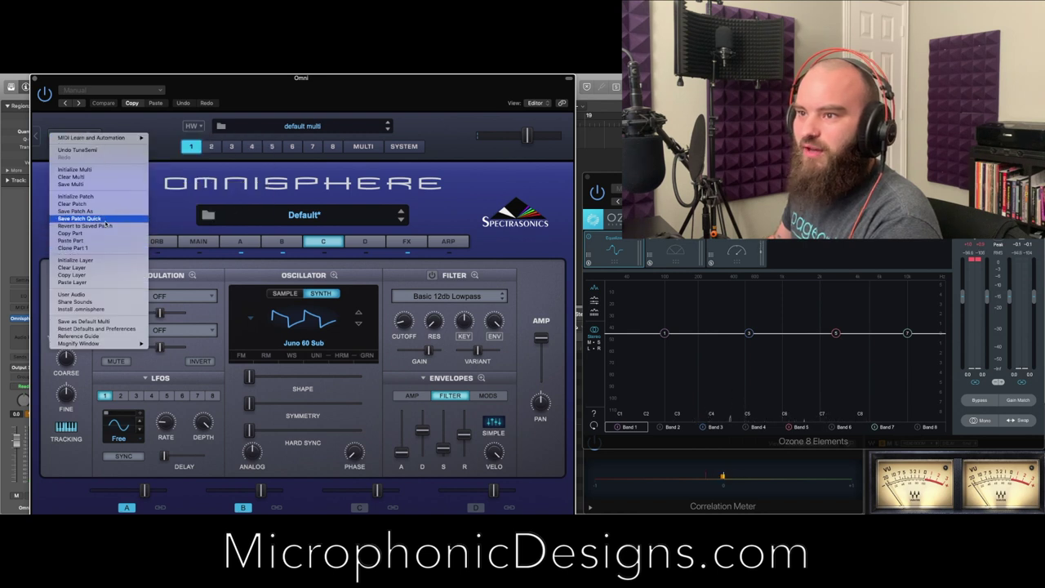
click(99, 282)
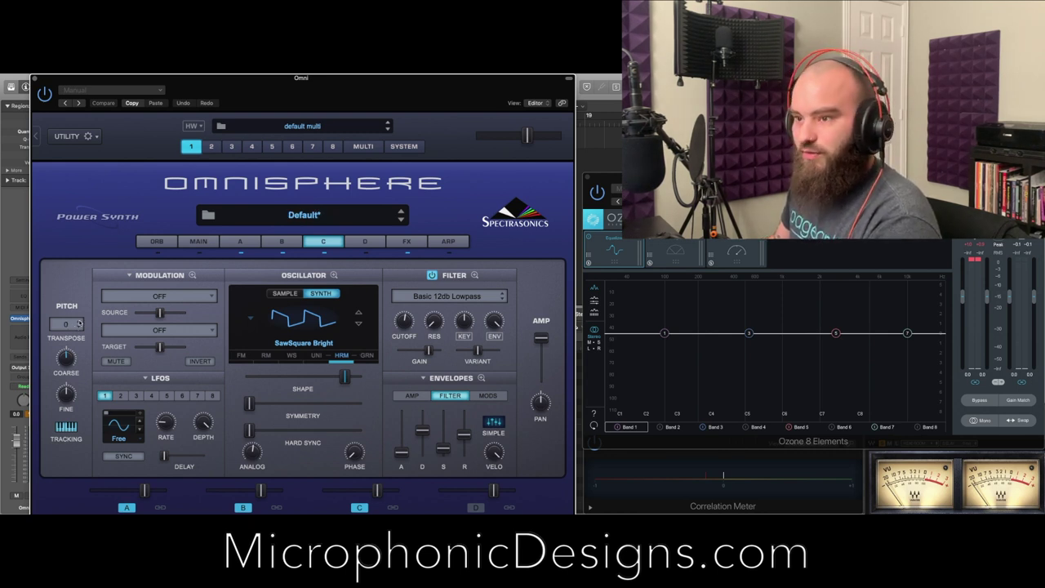
click(79, 324)
click(59, 294)
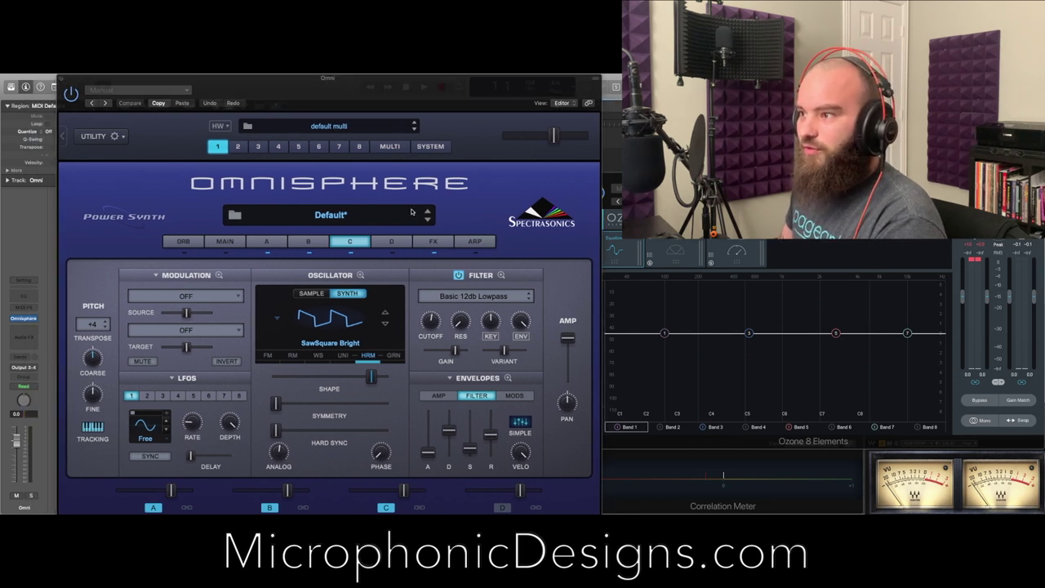
Step: Load Modern Compressor into slot 4 of the common effects chain and bring up Ozone 8
click(434, 241)
click(433, 273)
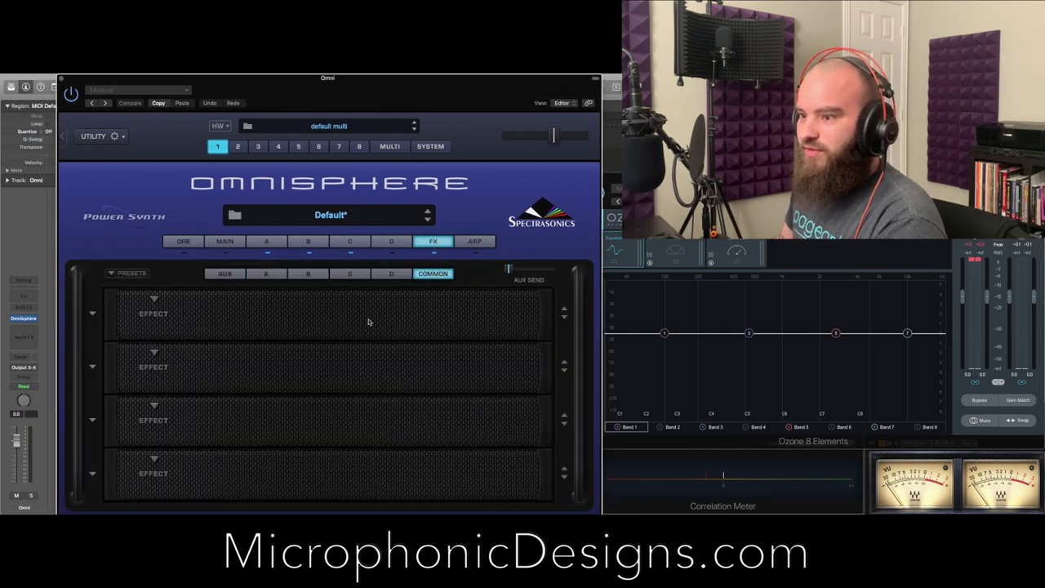
click(155, 458)
mouse_move(172, 473)
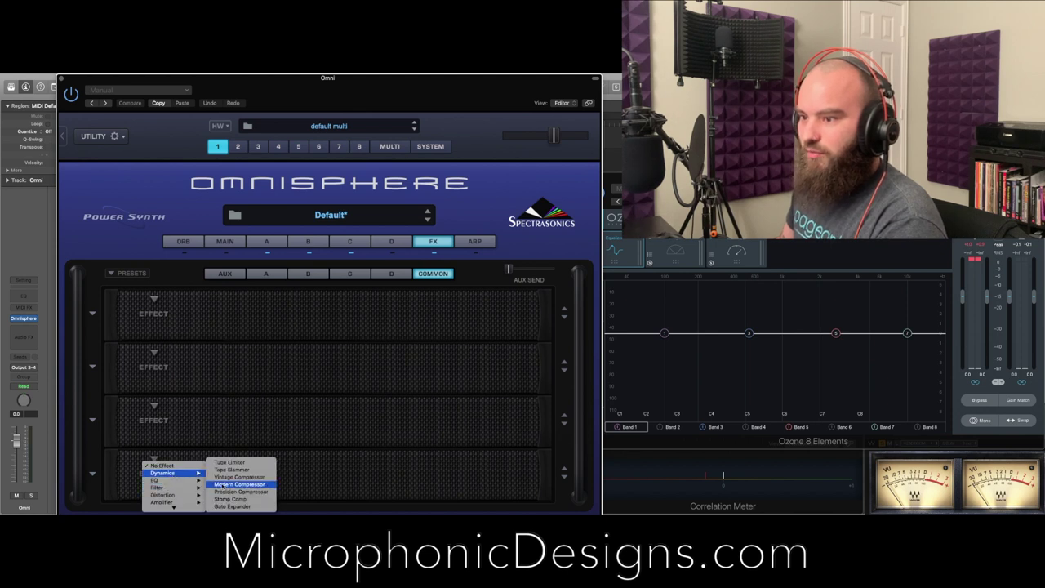
click(220, 484)
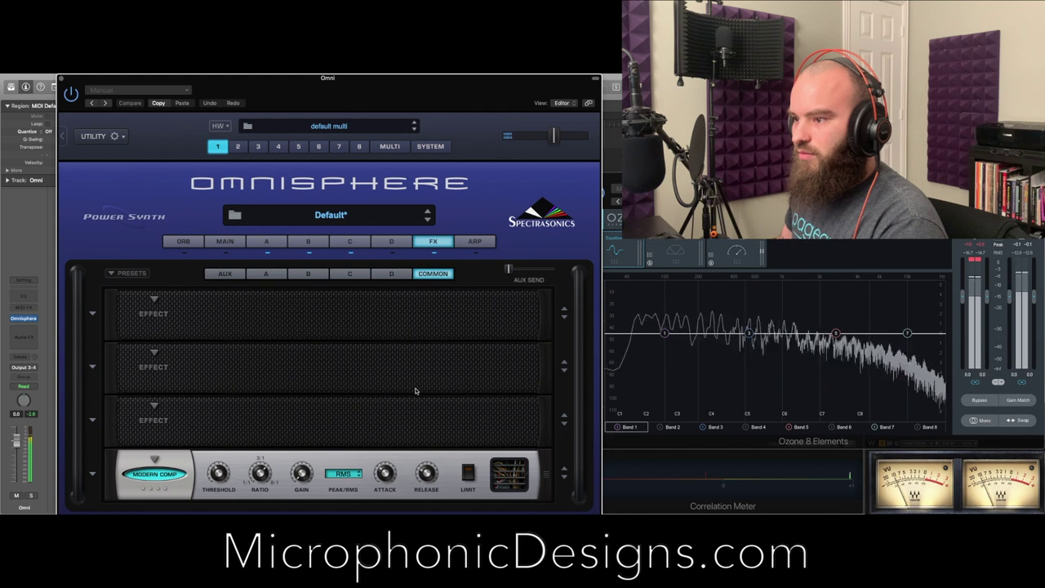
mouse_move(301, 472)
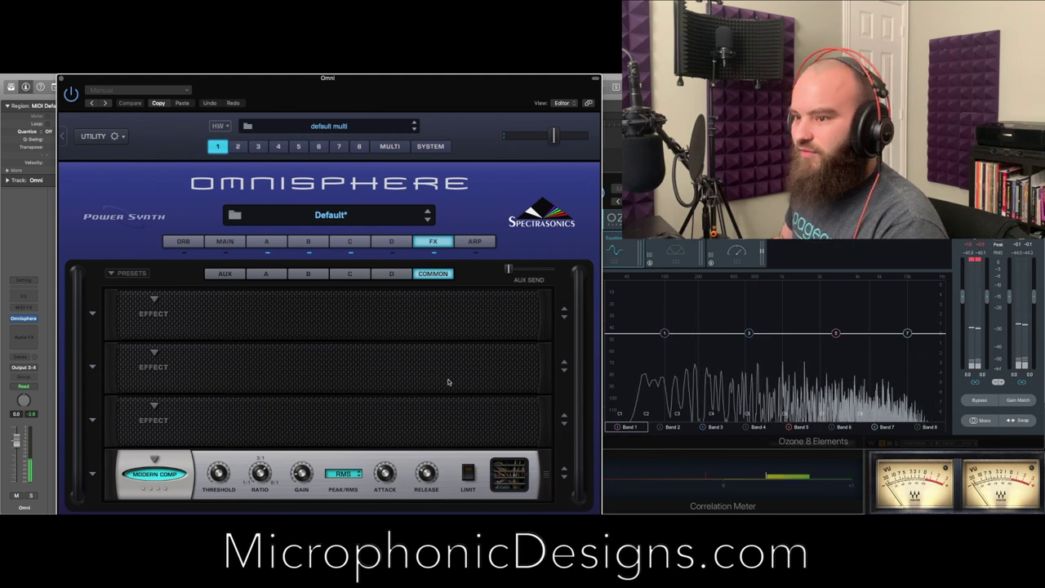
click(978, 247)
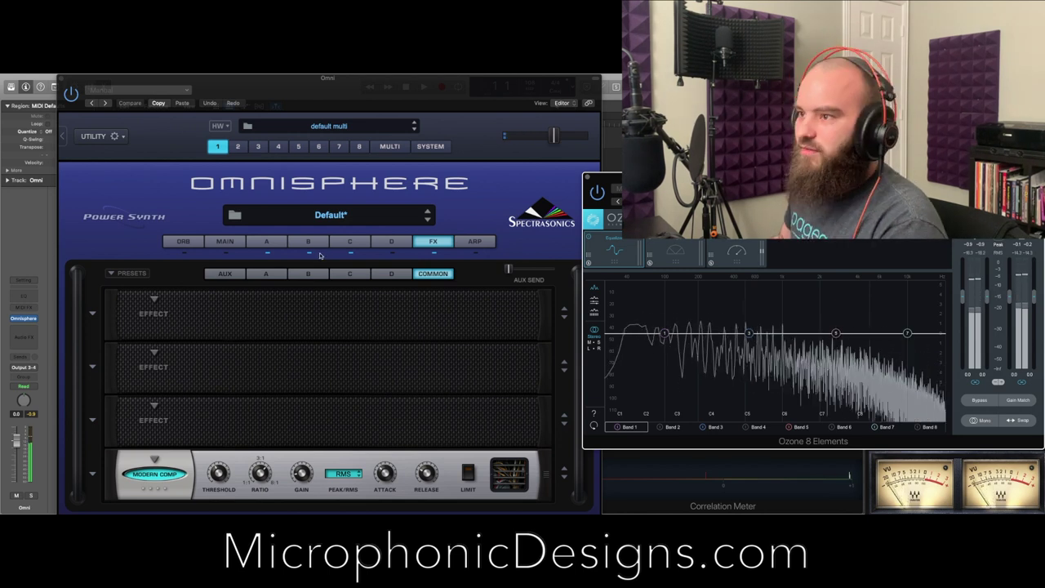
Step: Review layers A, B and C in turn, ending on layer C
click(267, 242)
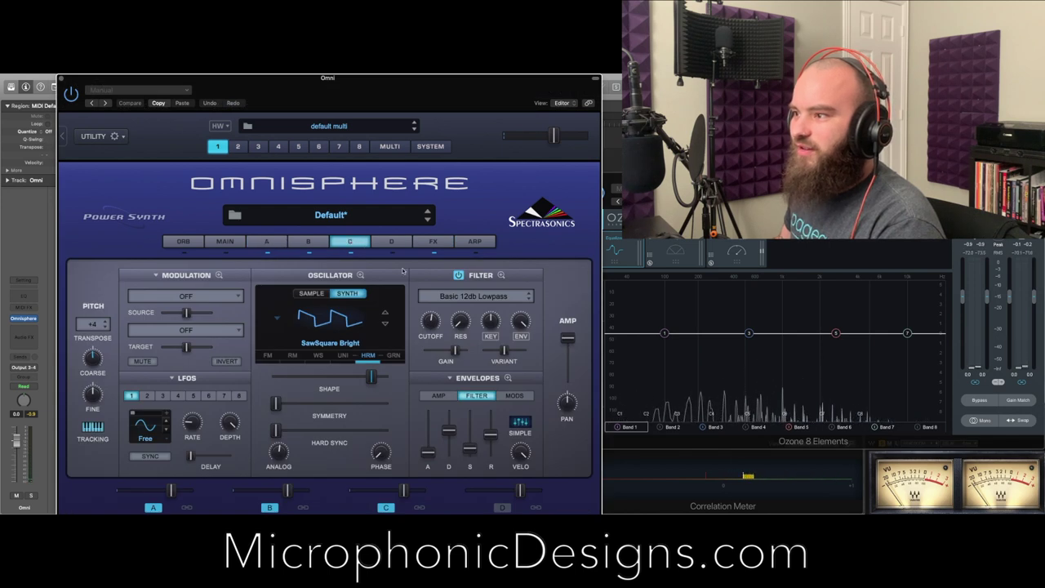
click(432, 242)
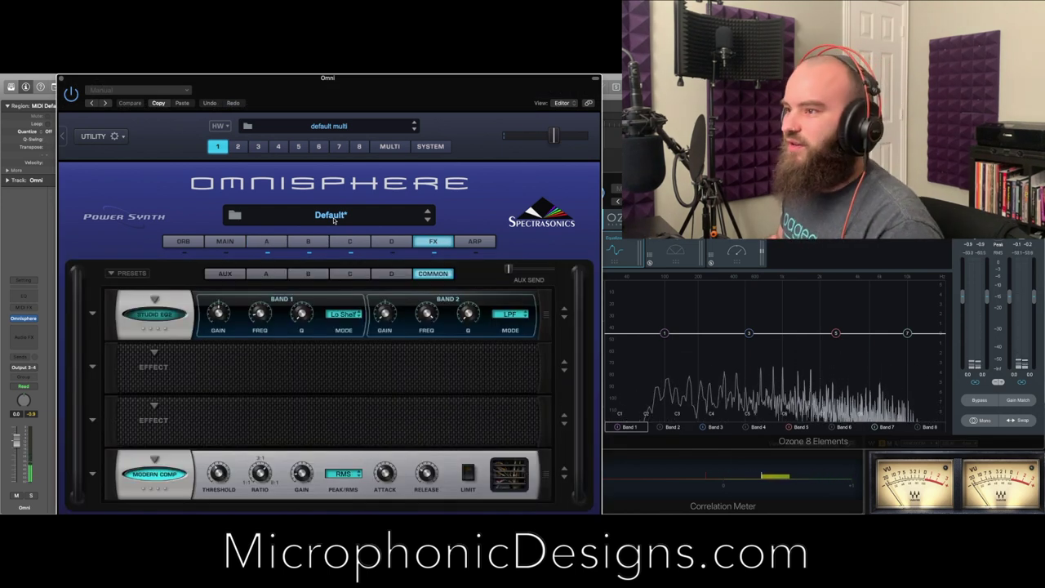
click(276, 243)
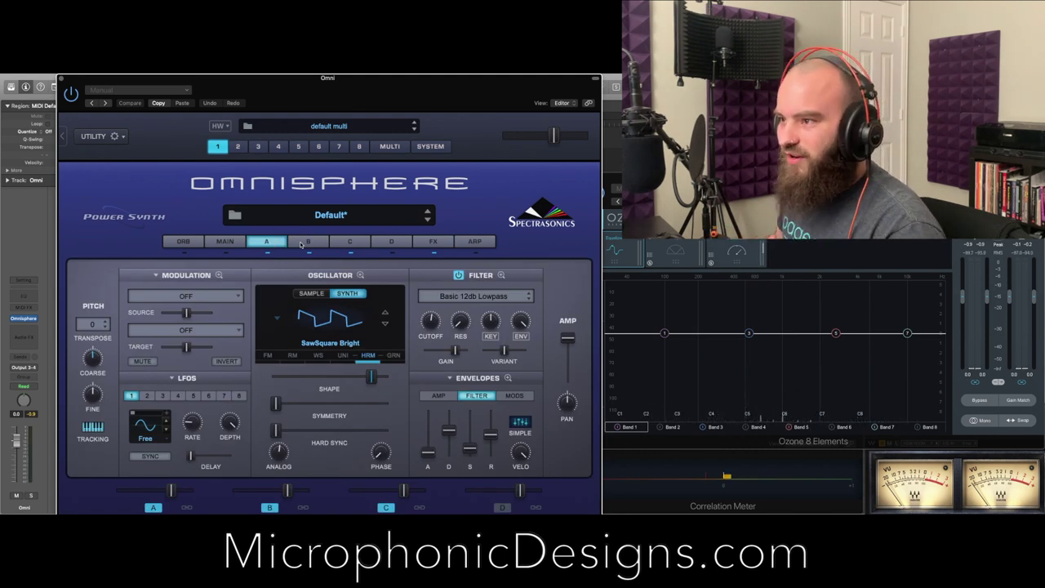
click(302, 243)
click(356, 242)
click(308, 242)
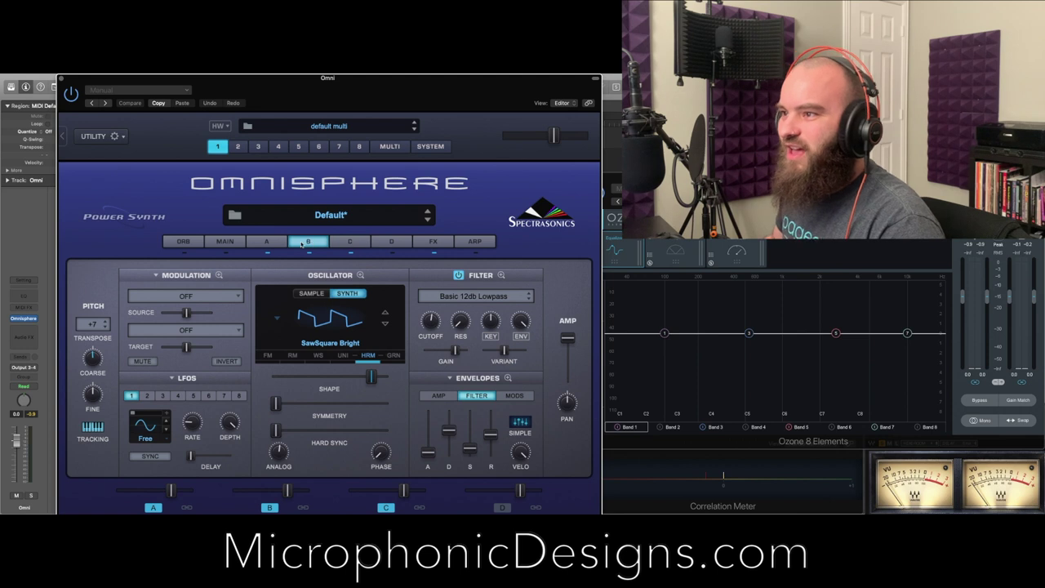
click(266, 242)
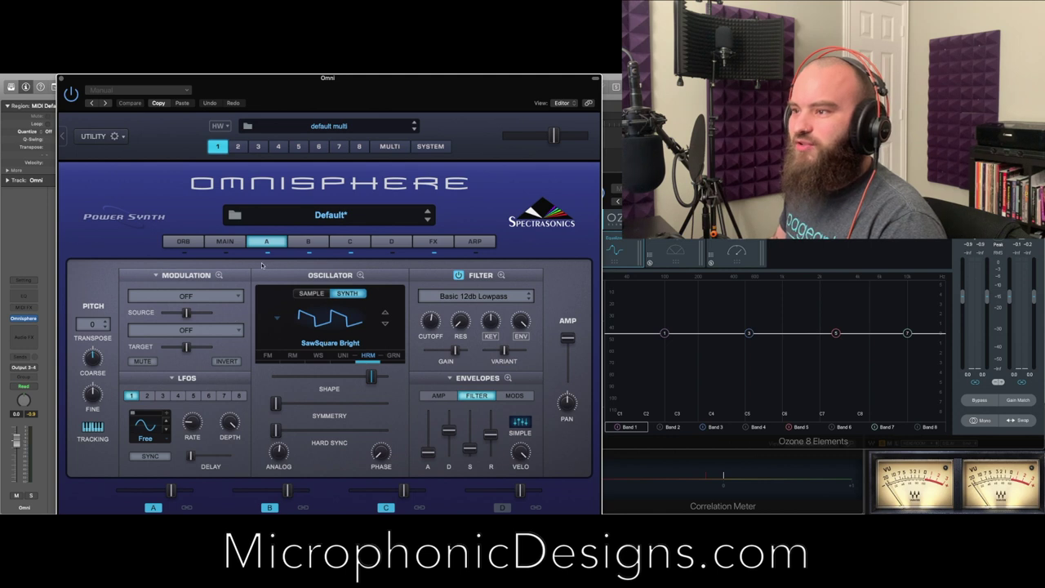
click(343, 241)
Step: Audition layer C at +3 and +5, settle back on +4, then move to layer B
click(94, 318)
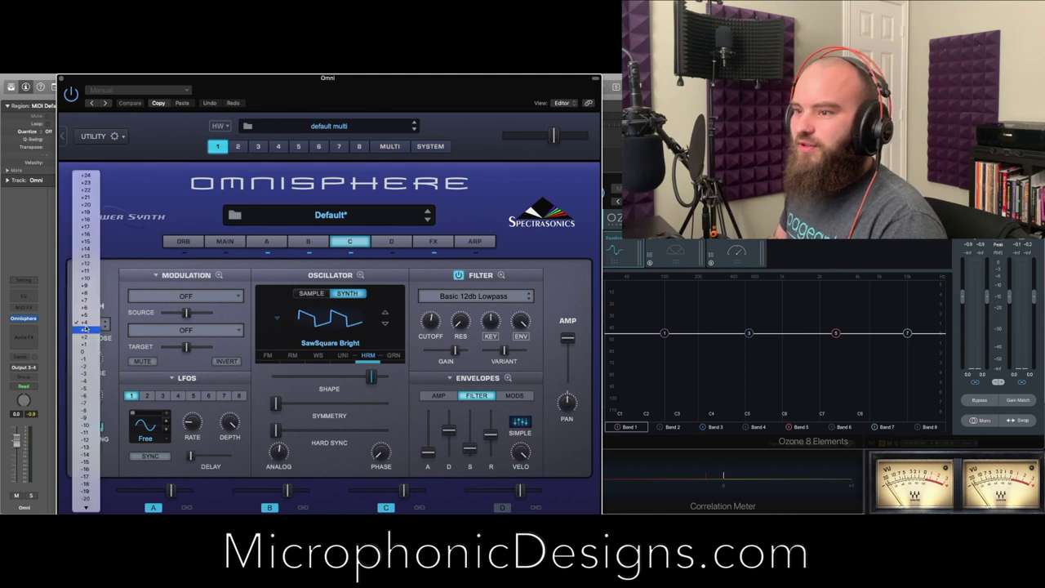
click(89, 330)
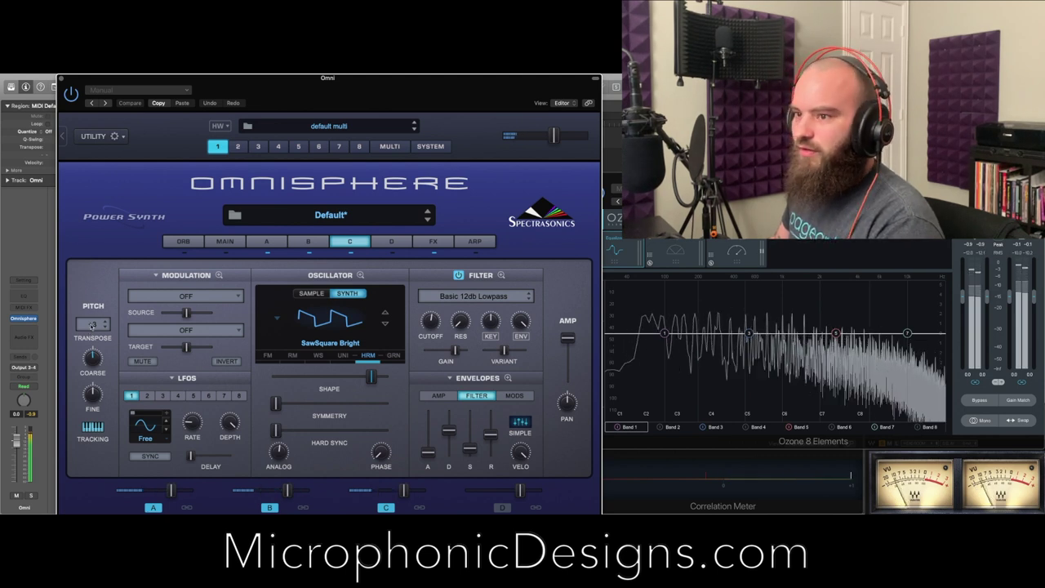
click(92, 324)
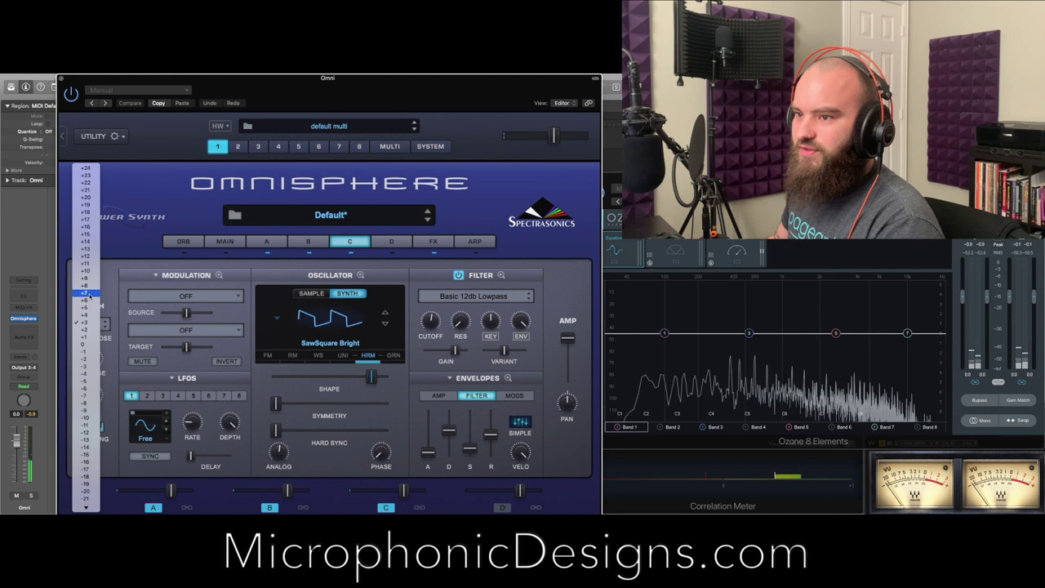
click(87, 307)
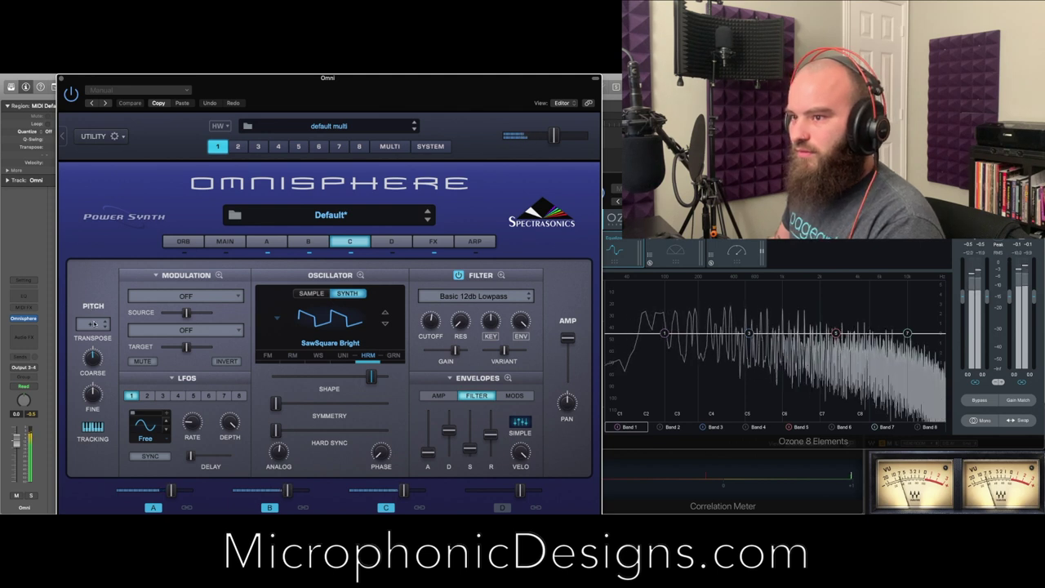
click(93, 324)
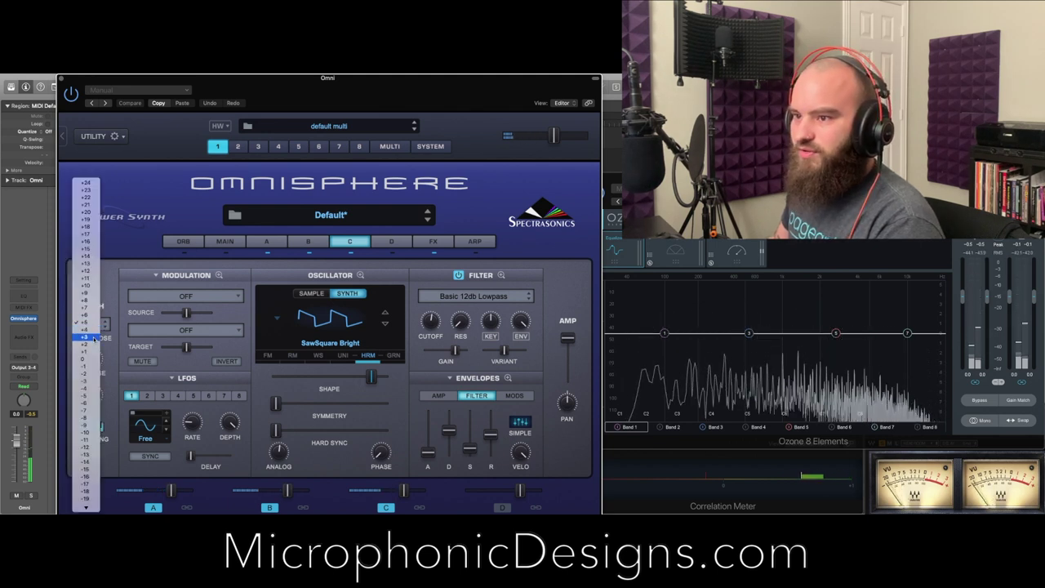
click(91, 330)
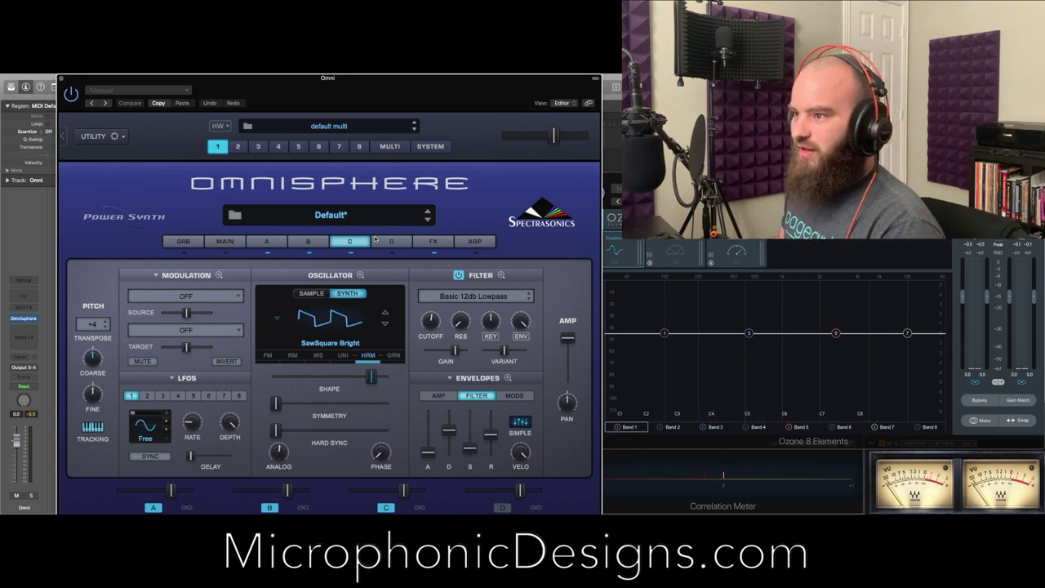
click(325, 243)
Step: Modulate layer B's Harmonia voice 1 detune with an inverted mod envelope
click(360, 276)
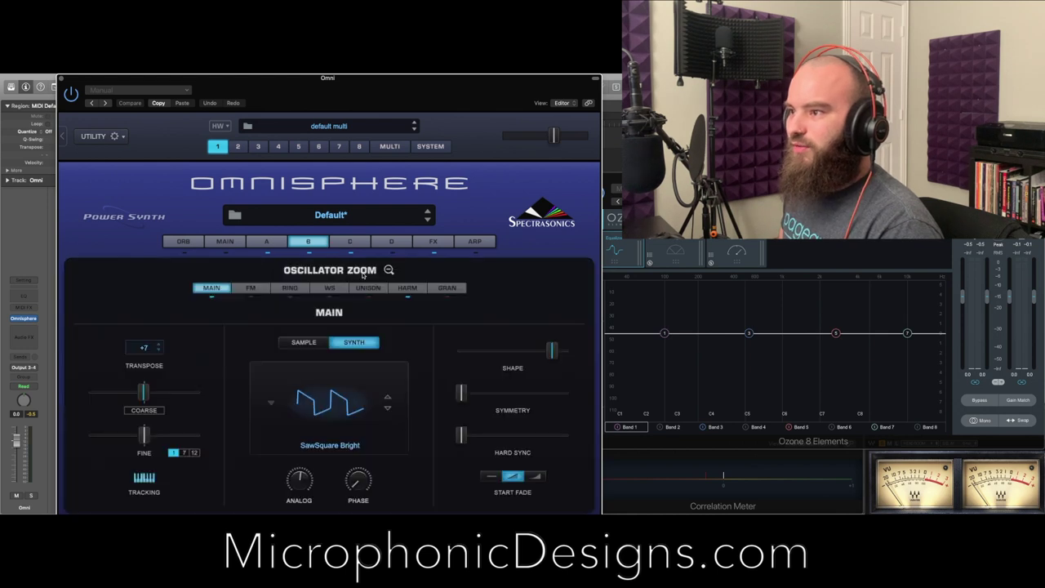
click(406, 289)
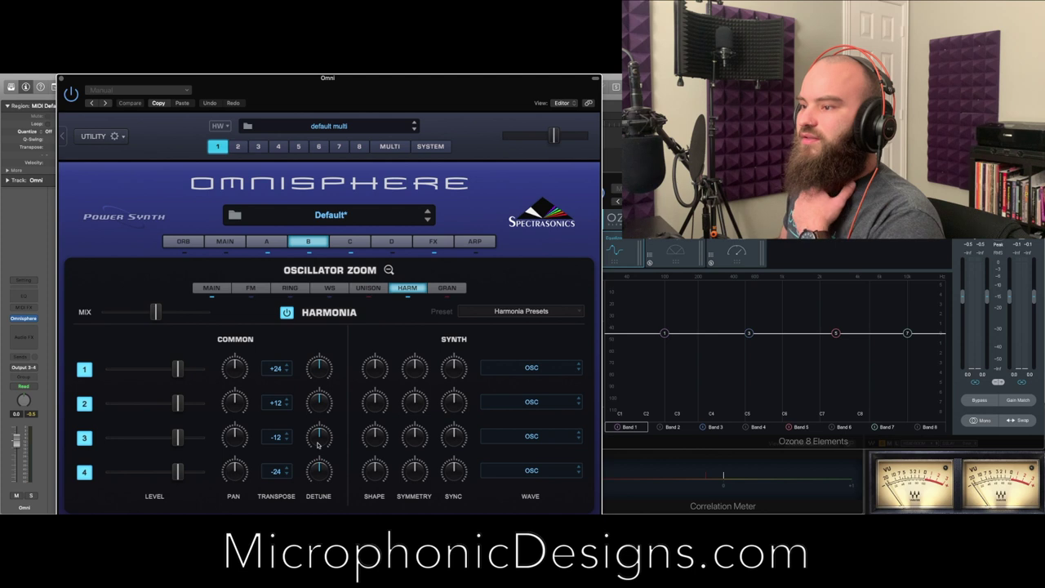
right_click(318, 368)
mouse_move(326, 383)
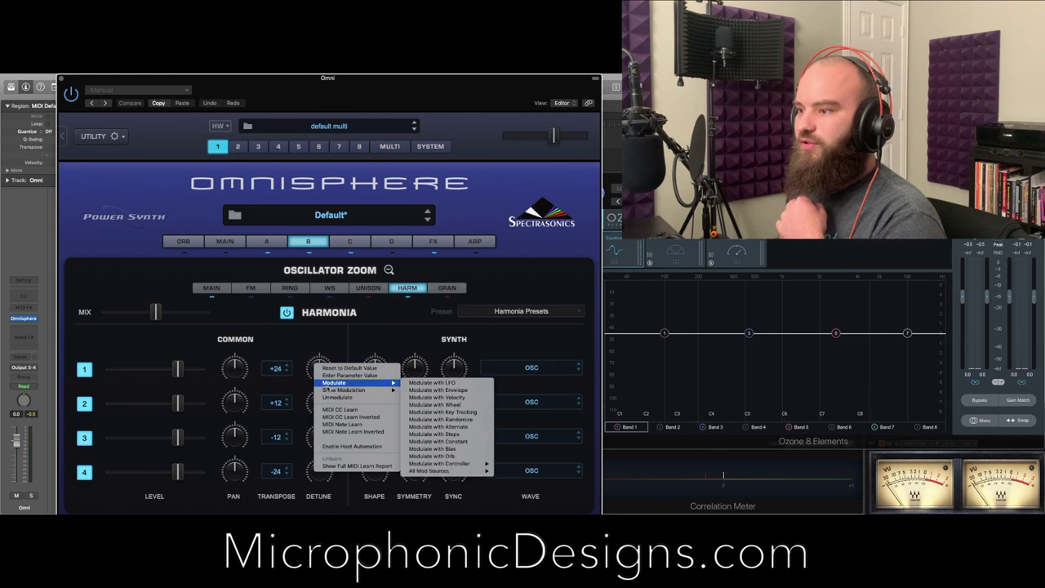
click(433, 389)
click(186, 327)
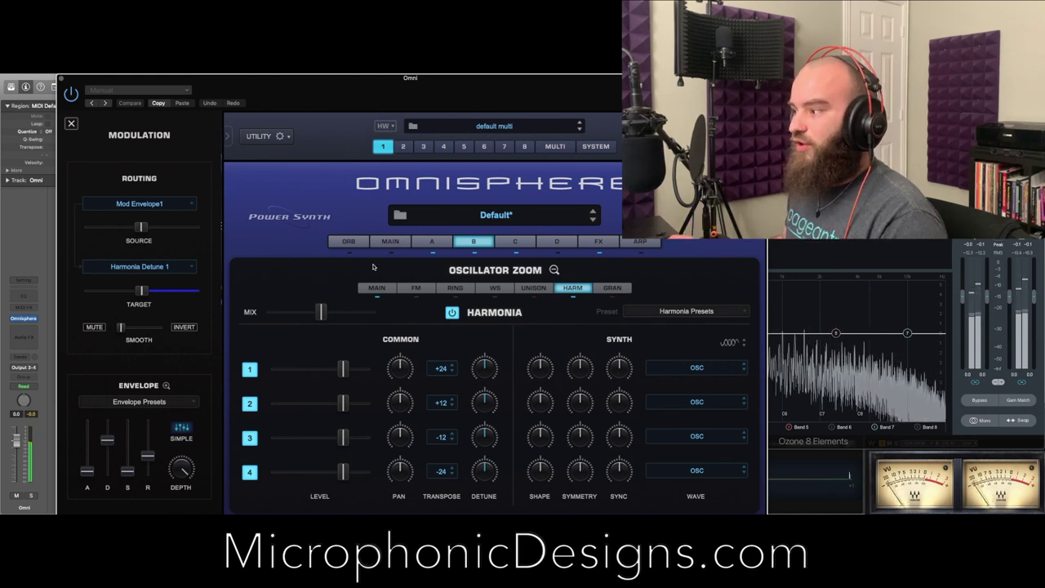
click(439, 244)
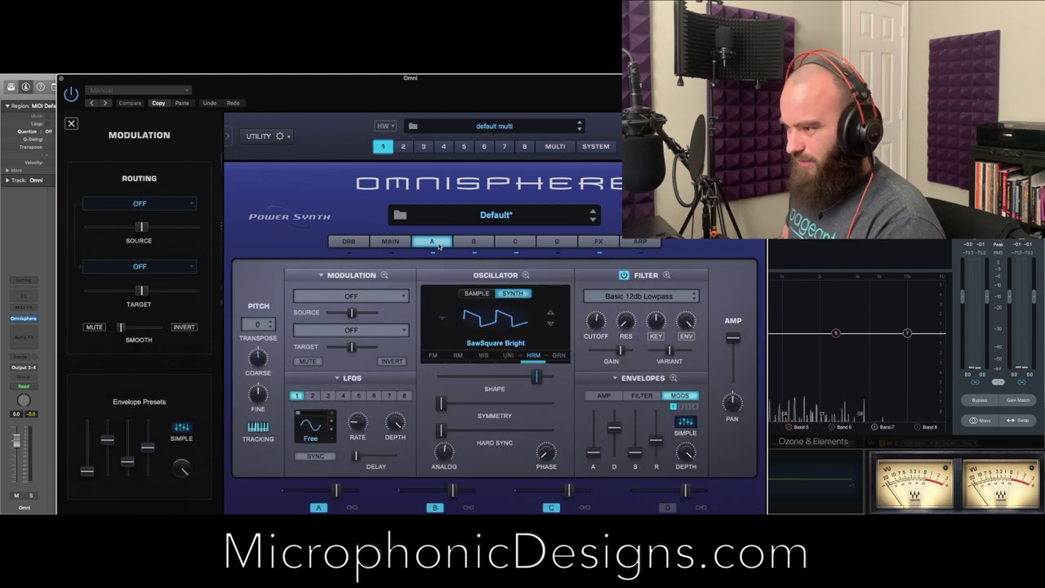
Step: Compare routings across layers, then settle on layer A and close the modulation panel
click(480, 242)
click(512, 243)
click(476, 242)
click(433, 243)
click(474, 242)
click(508, 244)
click(474, 242)
click(433, 243)
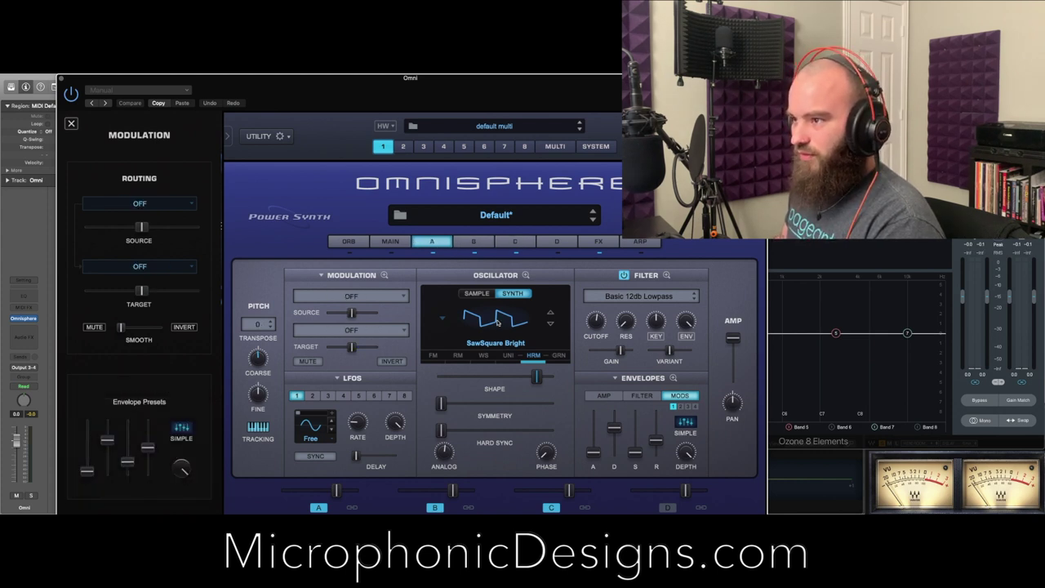
click(72, 124)
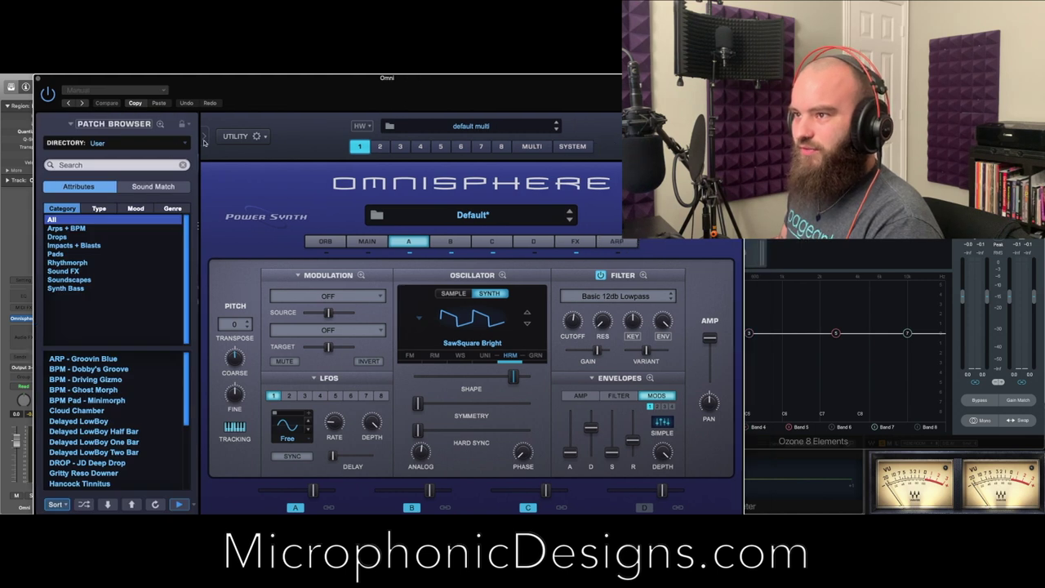
Step: Hide the patch browser and set layer A's oscillator to the Retro Casiorama 1 waveform
click(204, 143)
click(299, 316)
click(281, 359)
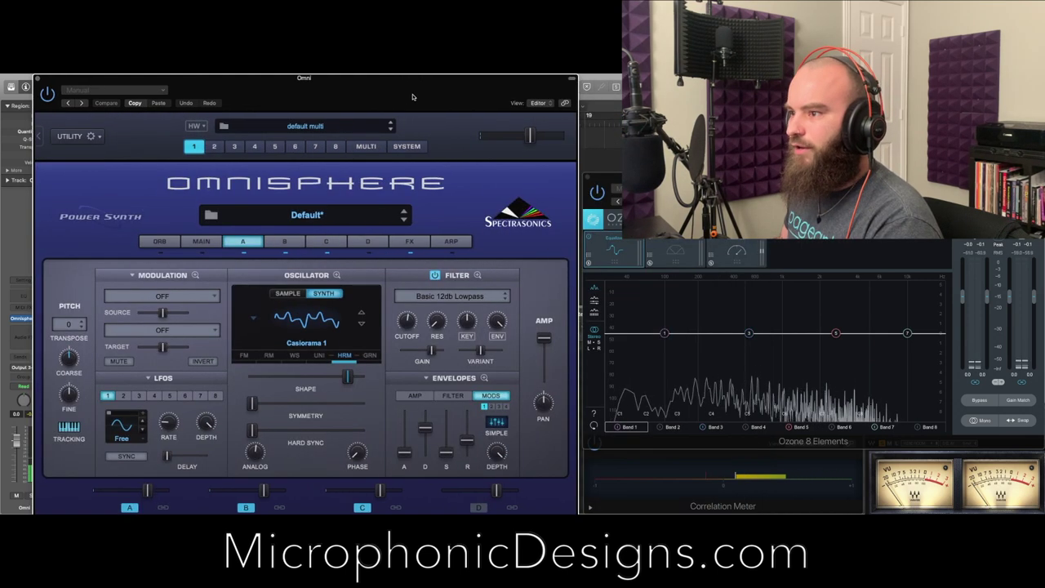
click(311, 329)
mouse_move(308, 347)
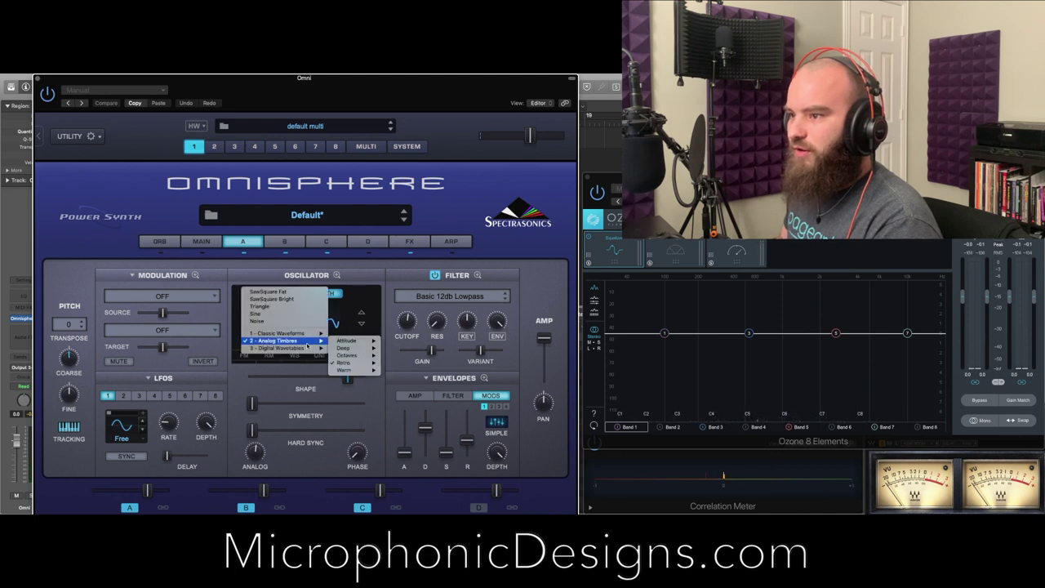
mouse_move(343, 362)
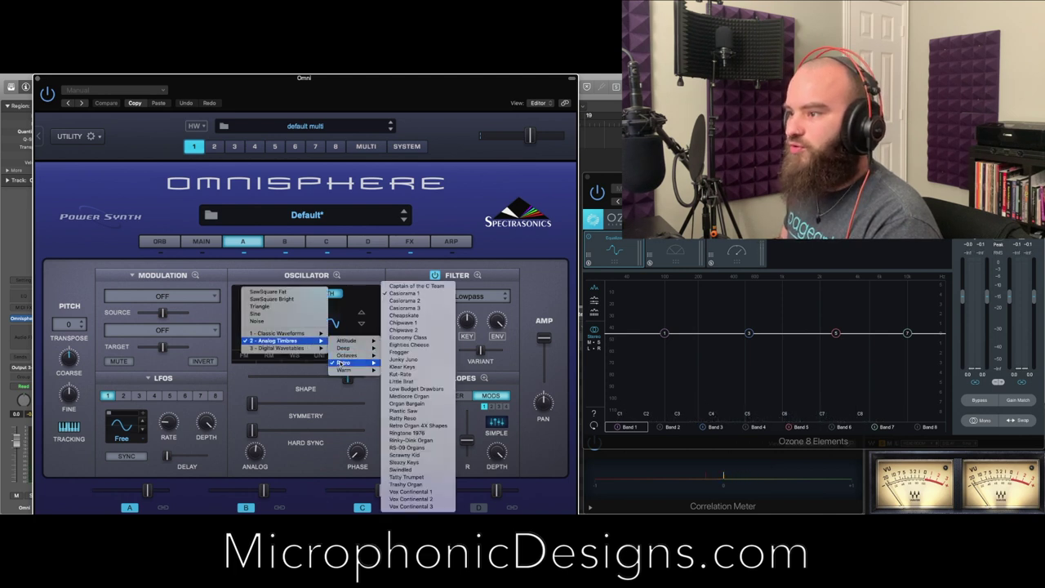
click(398, 294)
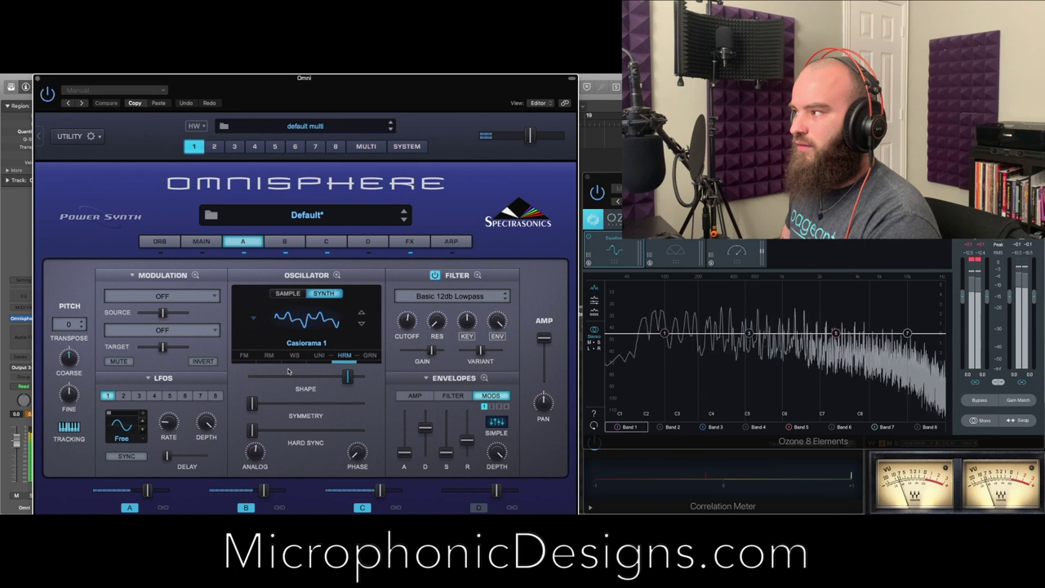
click(796, 250)
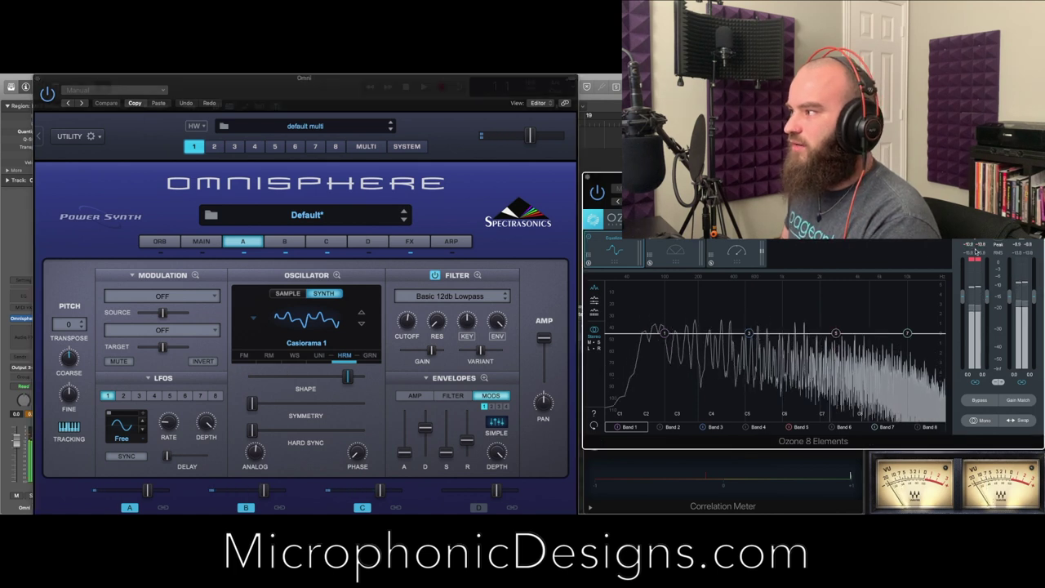
click(387, 190)
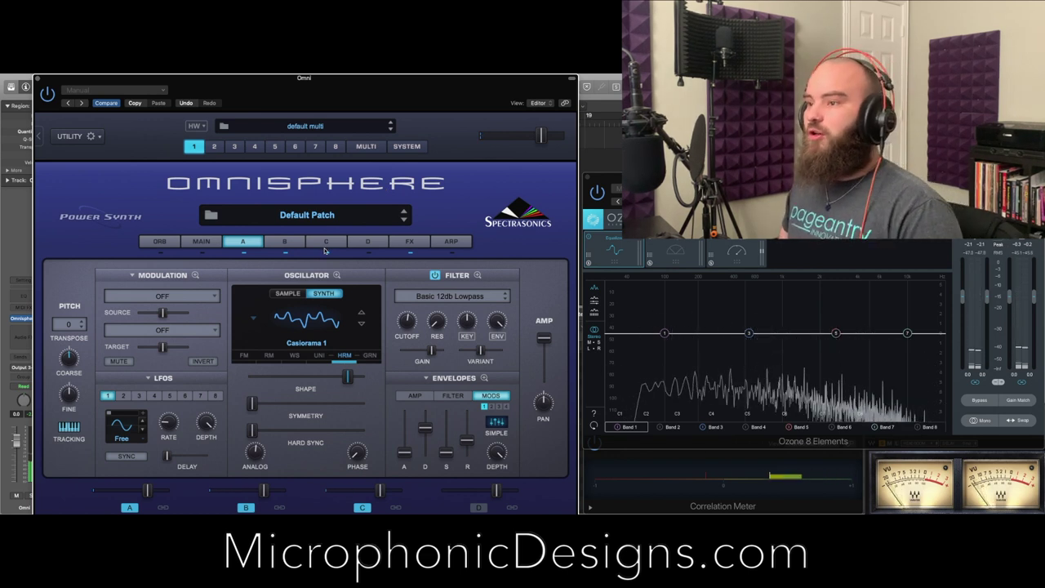
Step: Check layer A's Harmonia voice transposes (+24, +12, -12, -24) in Oscillator Zoom, then return to the main page
click(334, 274)
click(383, 287)
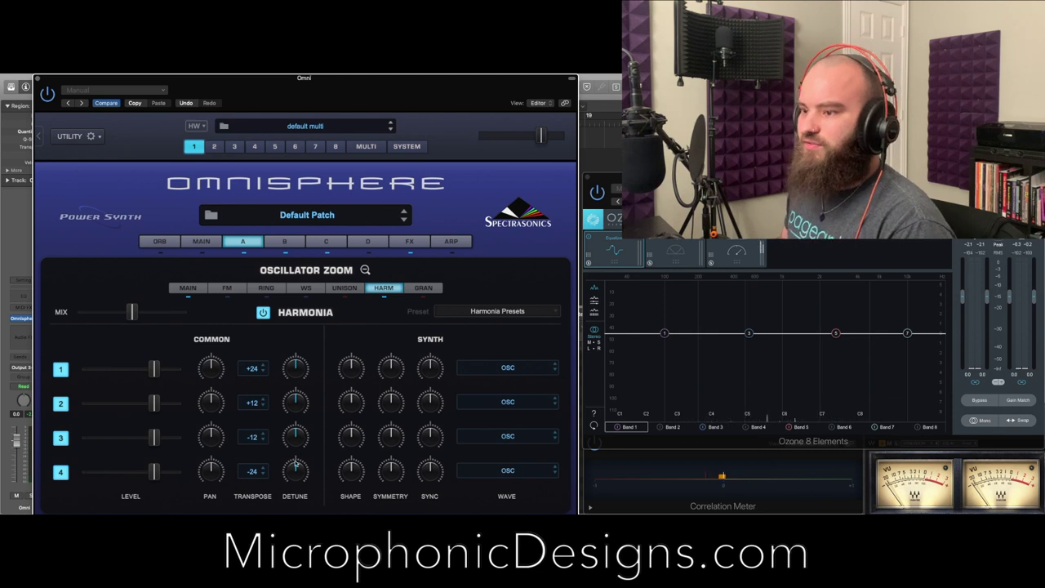
right_click(210, 373)
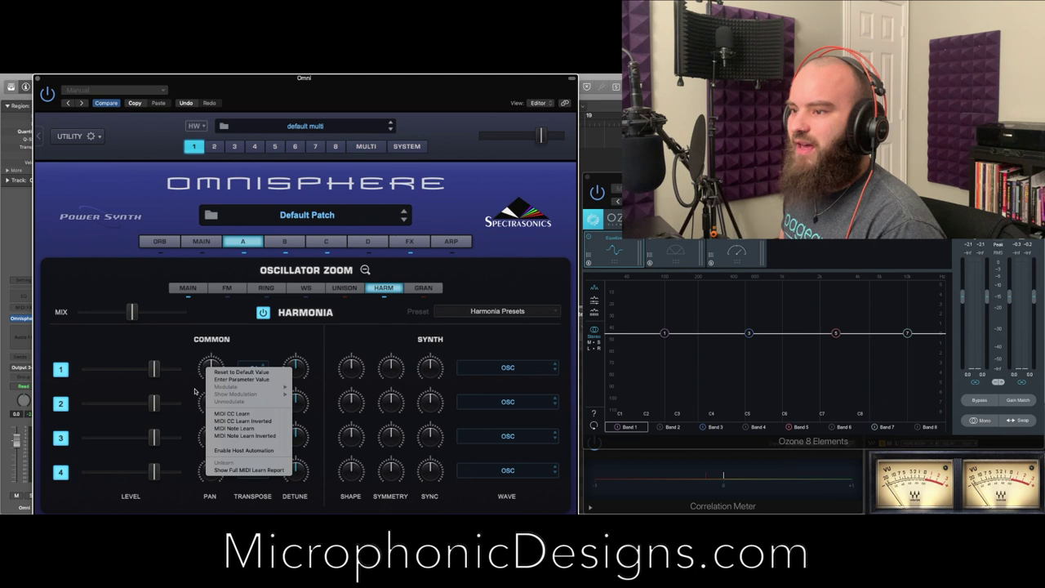
click(196, 388)
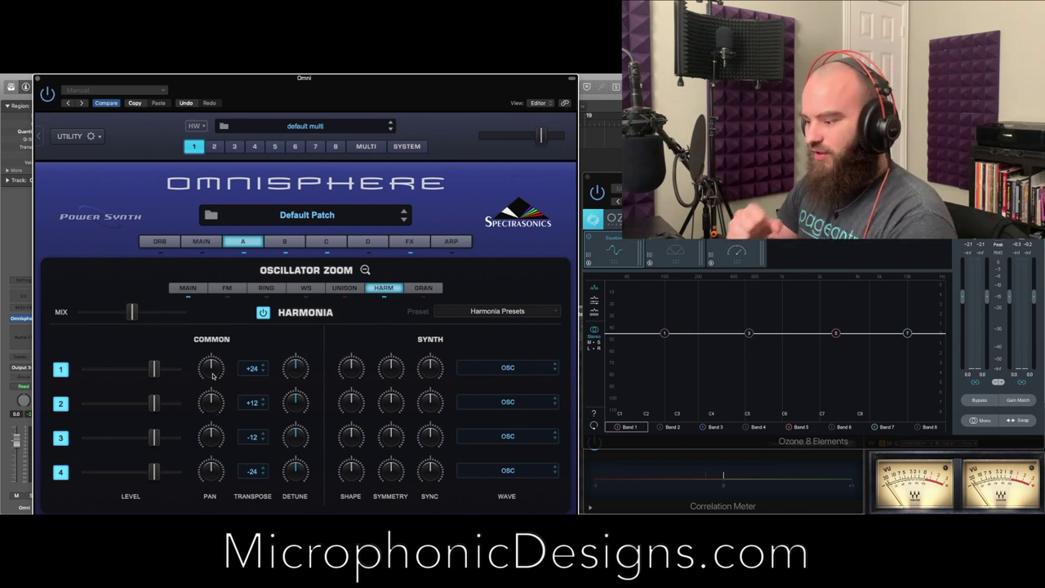
click(205, 243)
click(228, 244)
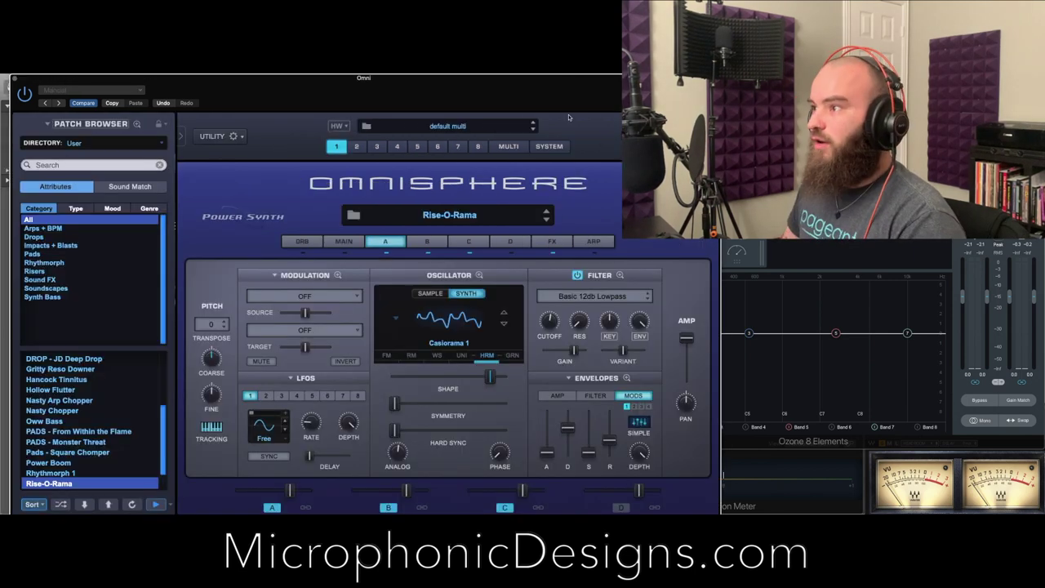
drag(580, 92, 445, 88)
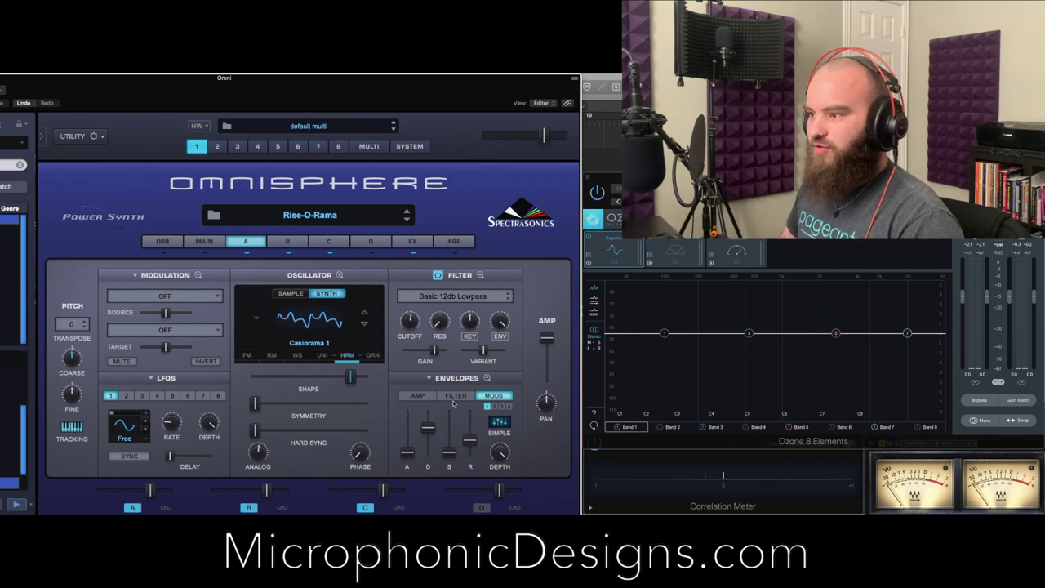
Step: In Envelope Zoom, give layer A's amp envelope a slow curved attack, LOCK enabled, and longer release
click(429, 395)
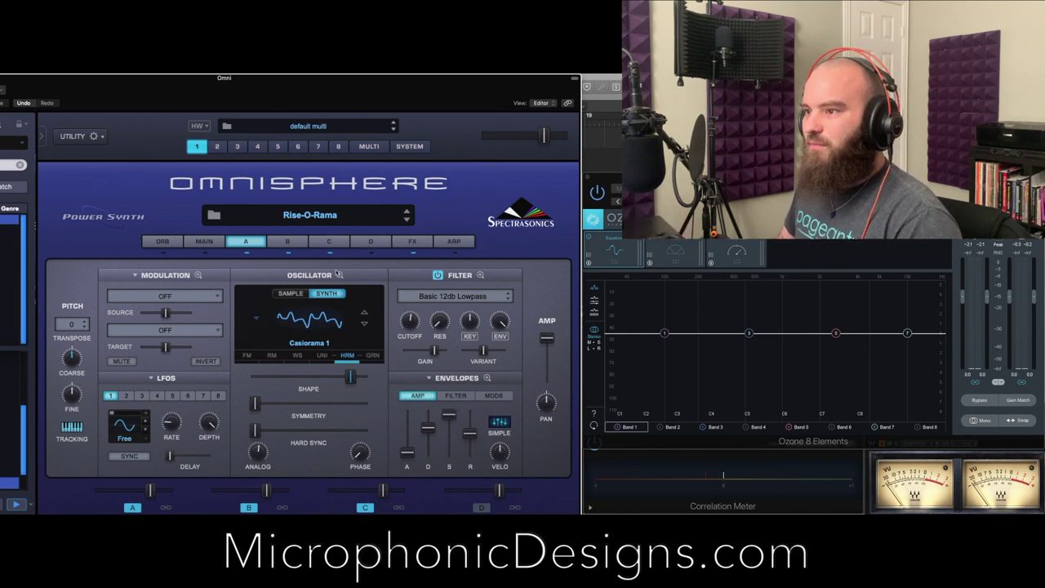
click(487, 379)
drag(273, 365, 238, 357)
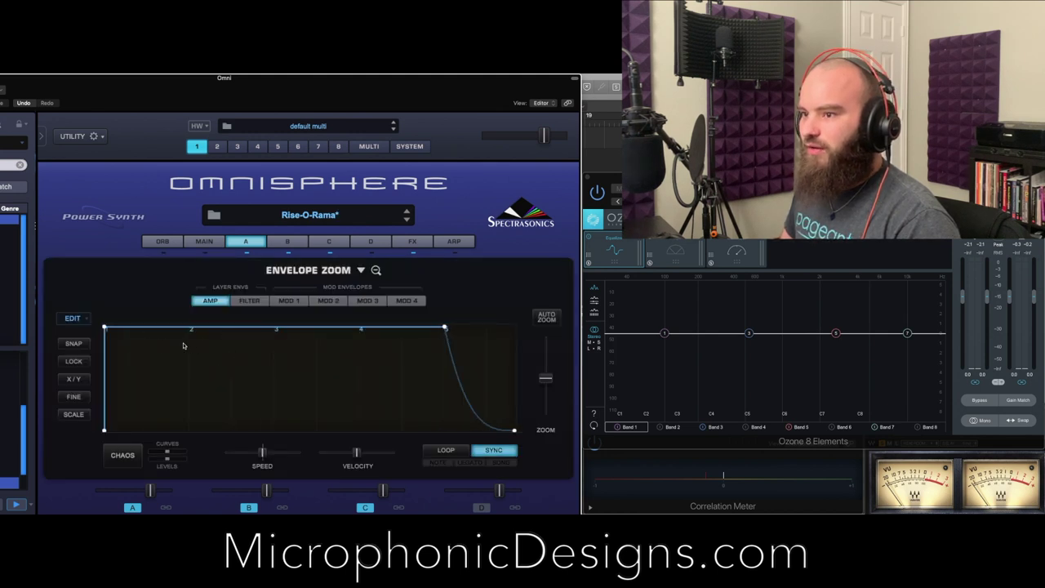
mouse_move(104, 329)
mouse_down()
mouse_move(107, 342)
mouse_move(104, 330)
mouse_up()
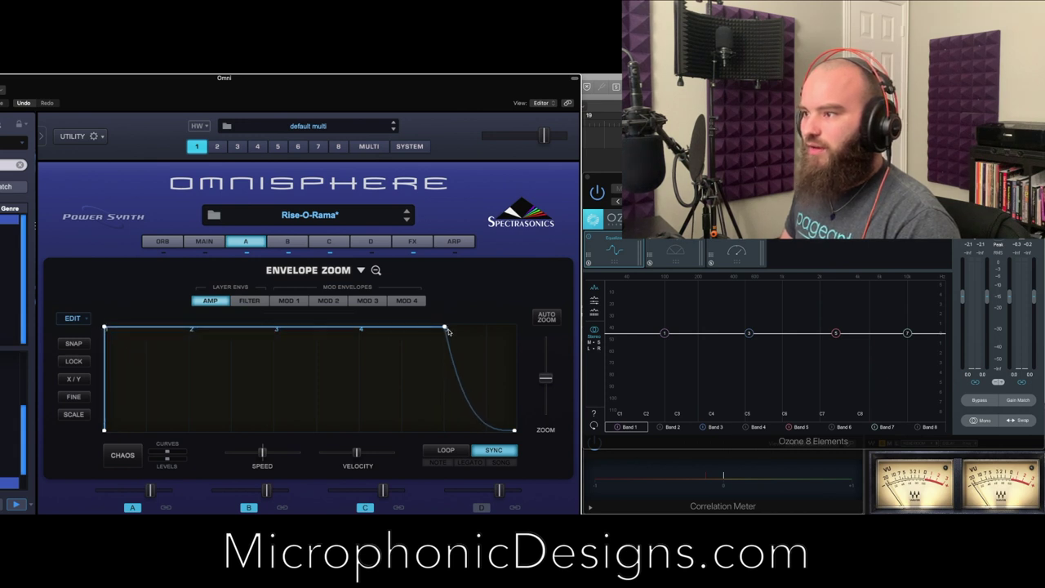
drag(105, 327, 190, 325)
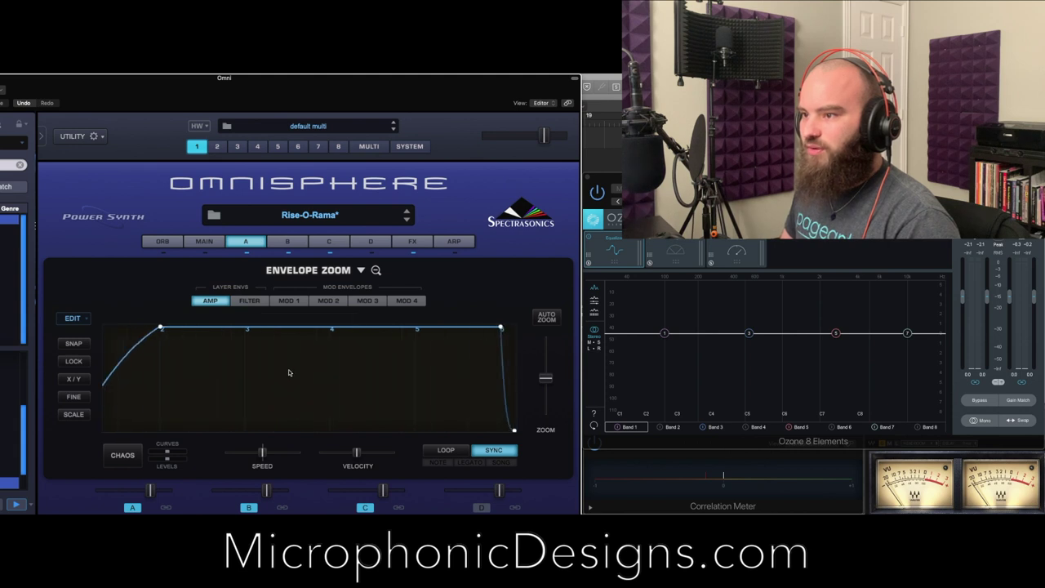
click(75, 360)
drag(469, 330, 386, 329)
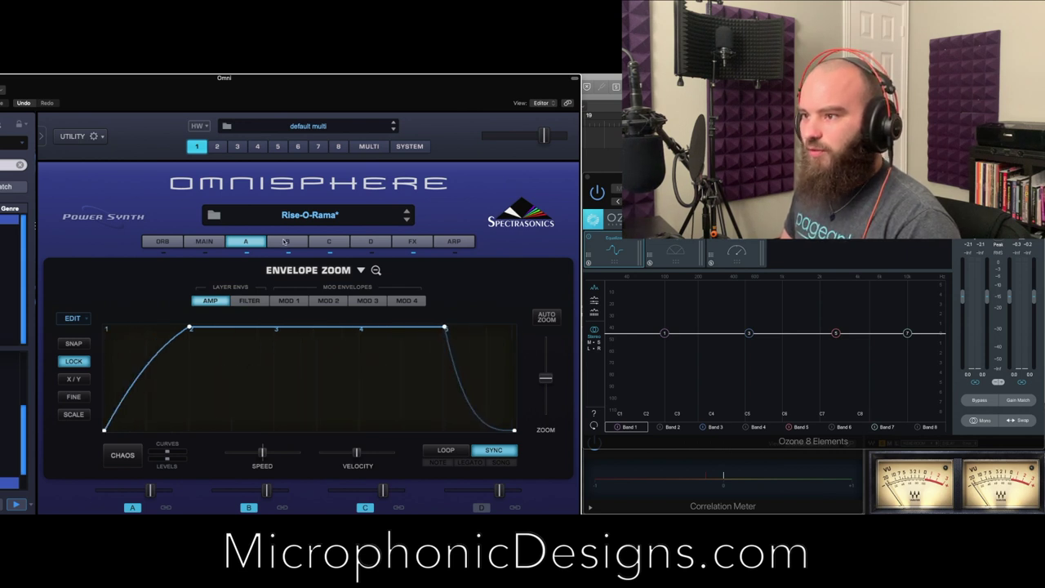
click(362, 270)
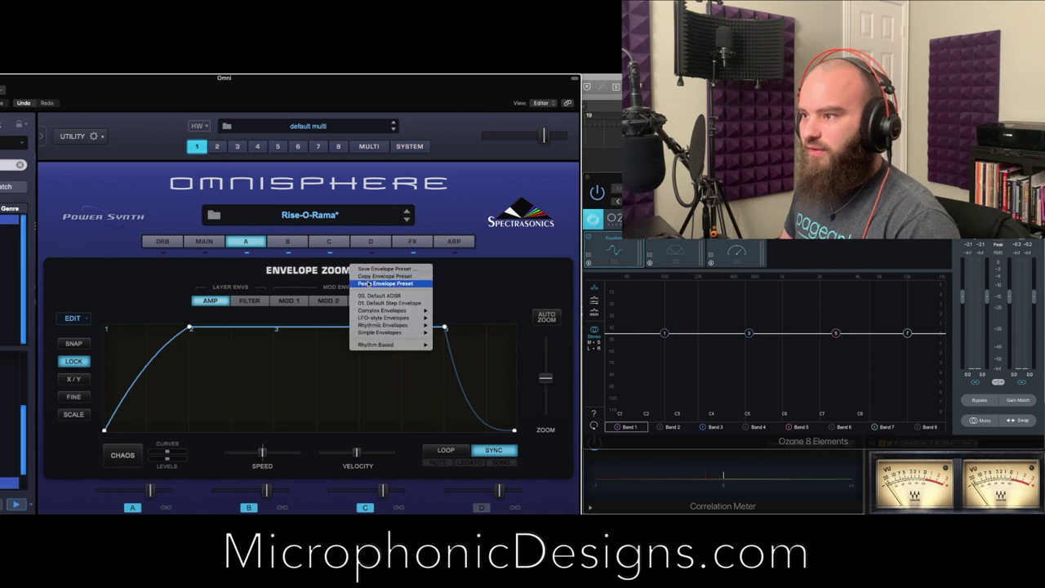
Step: Copy layer A's amp envelope preset and paste it onto layers B and C
click(383, 276)
click(286, 240)
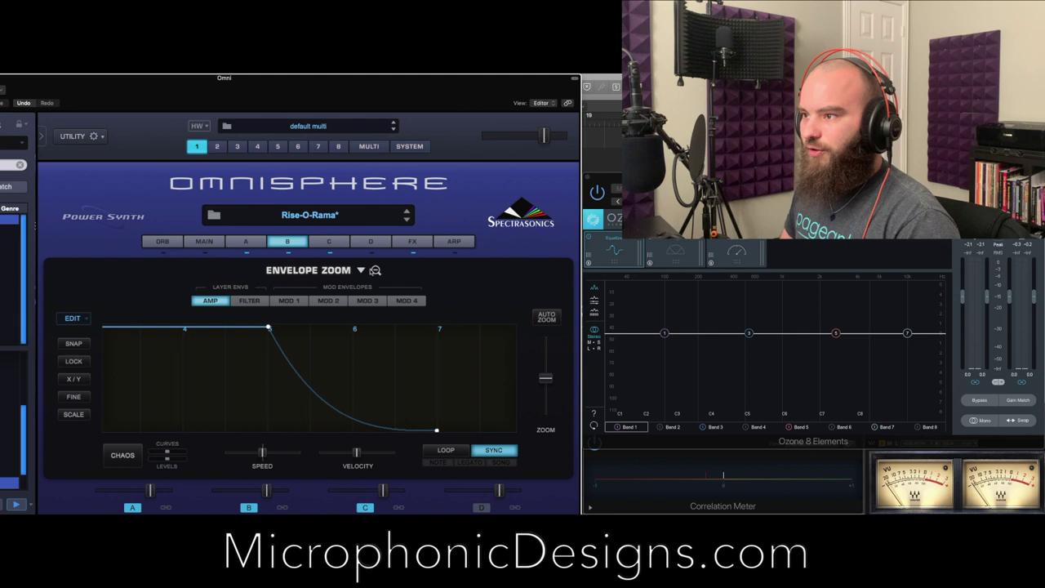
click(362, 270)
click(367, 284)
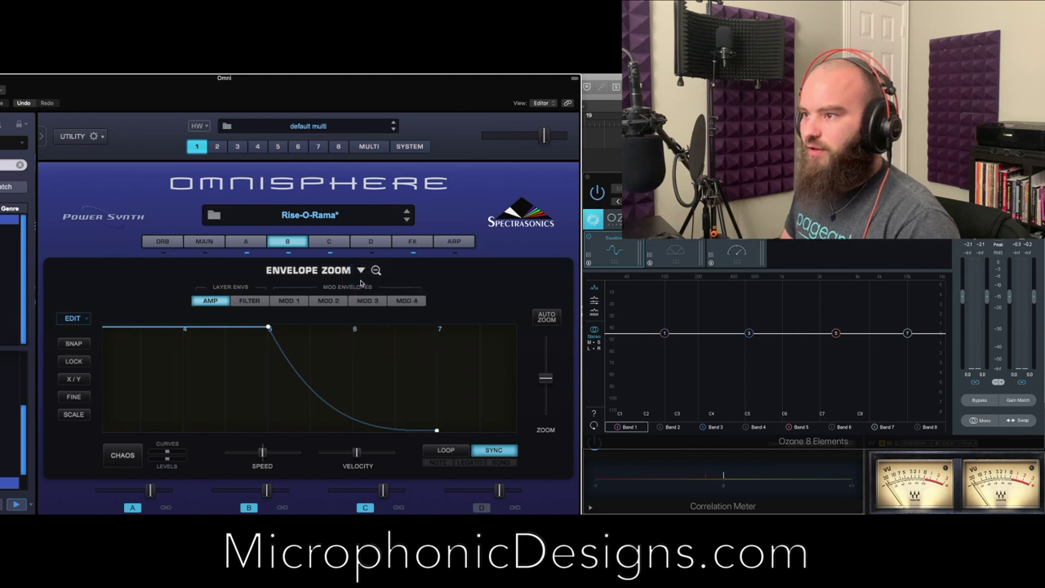
click(330, 241)
click(357, 270)
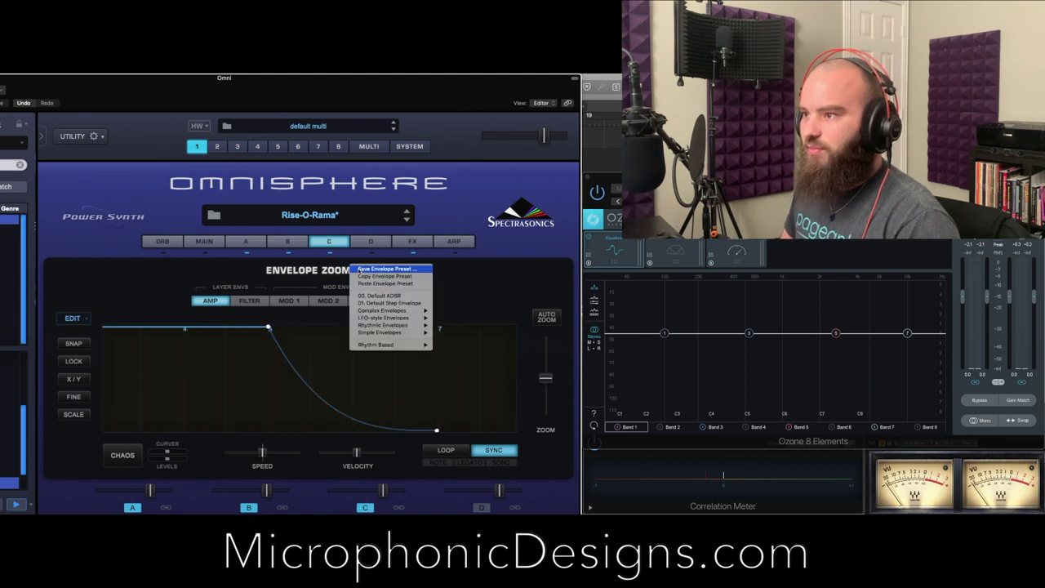
click(367, 283)
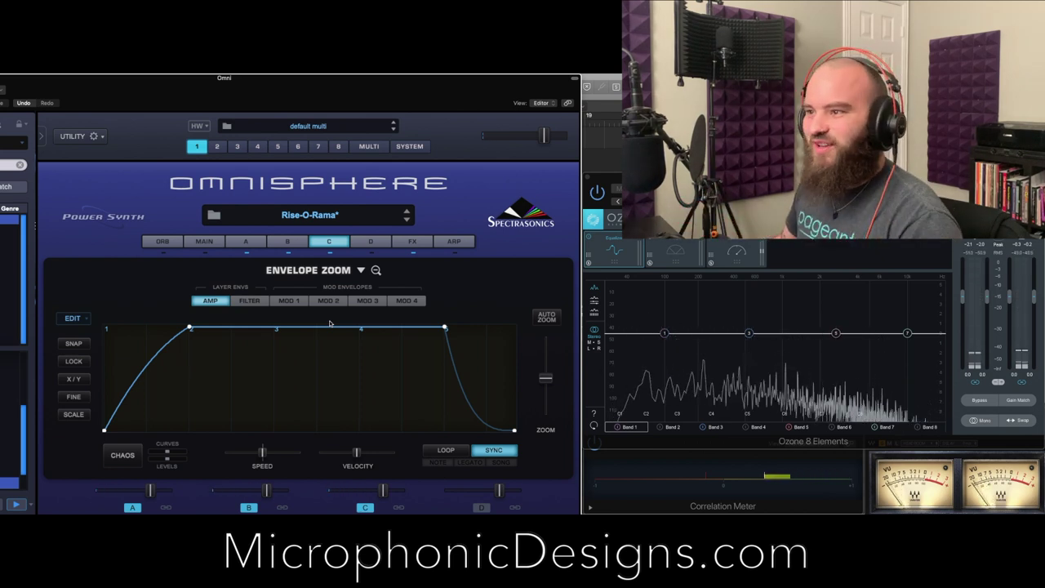
Step: Compare layer A and B envelopes, then return to layer A's Harmonia transpose page
click(255, 244)
click(286, 241)
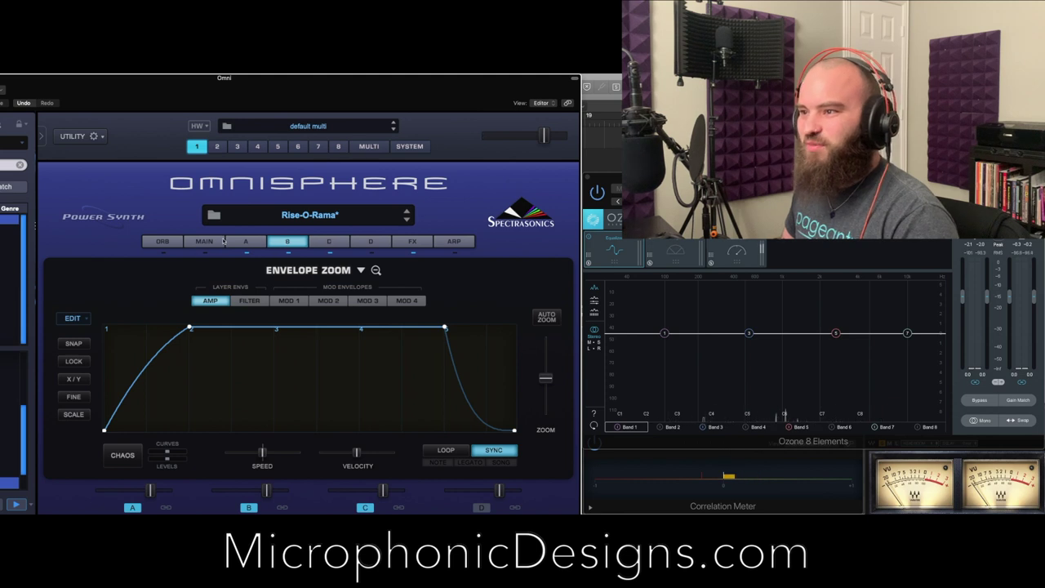
click(258, 241)
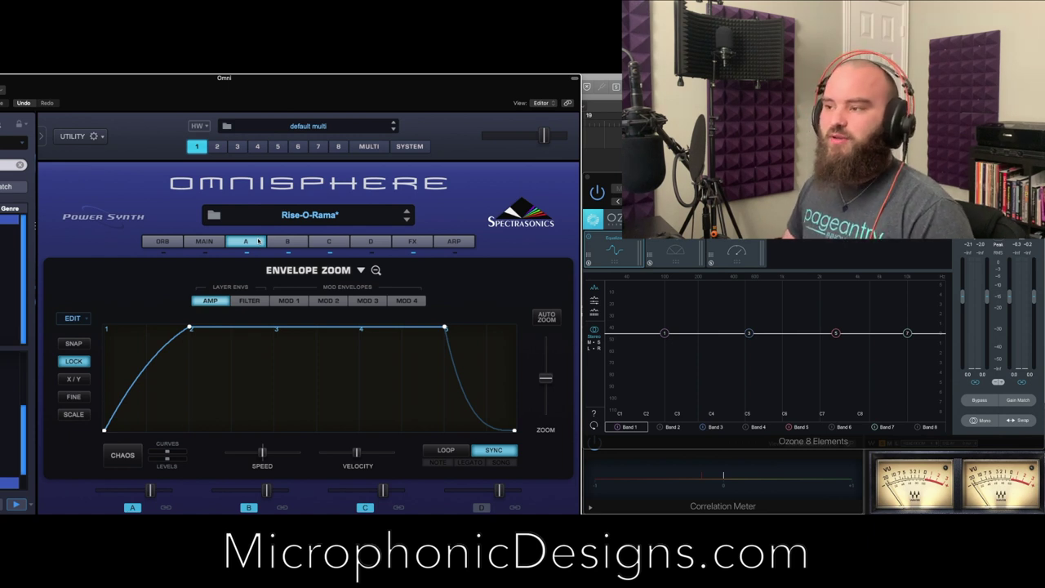
drag(379, 96, 353, 96)
drag(223, 103, 240, 103)
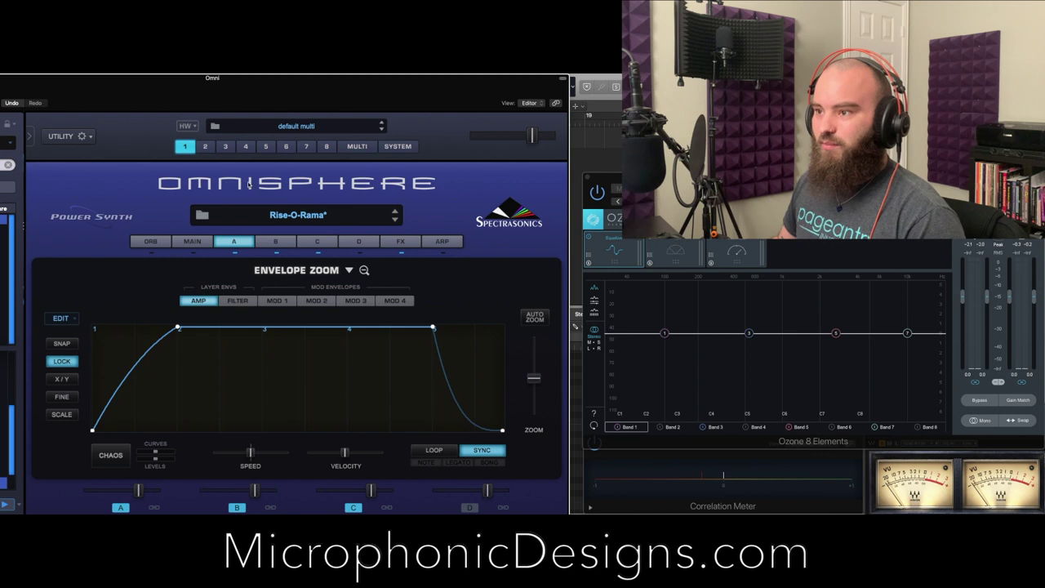
click(236, 241)
click(332, 277)
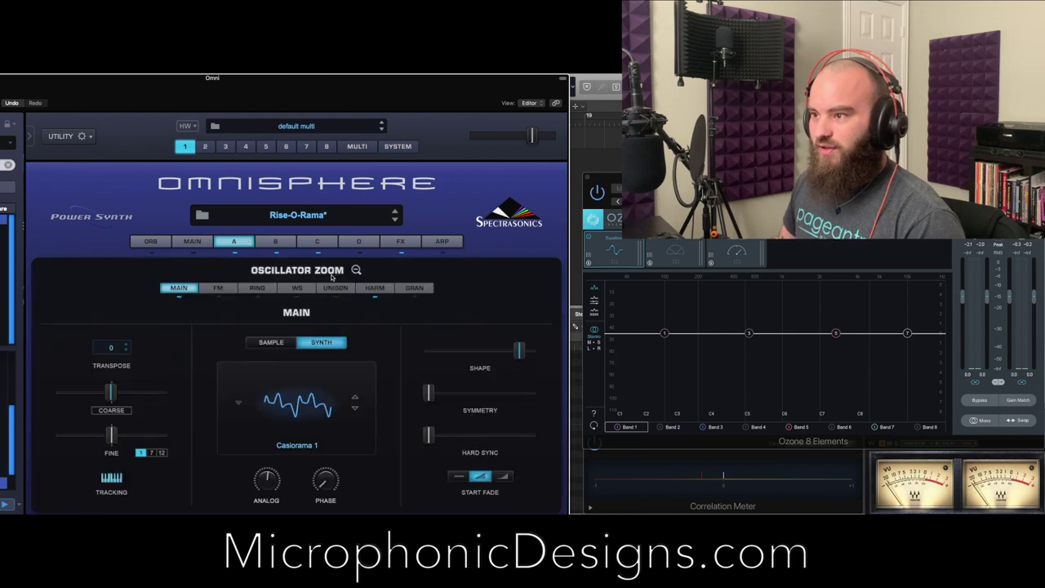
click(364, 287)
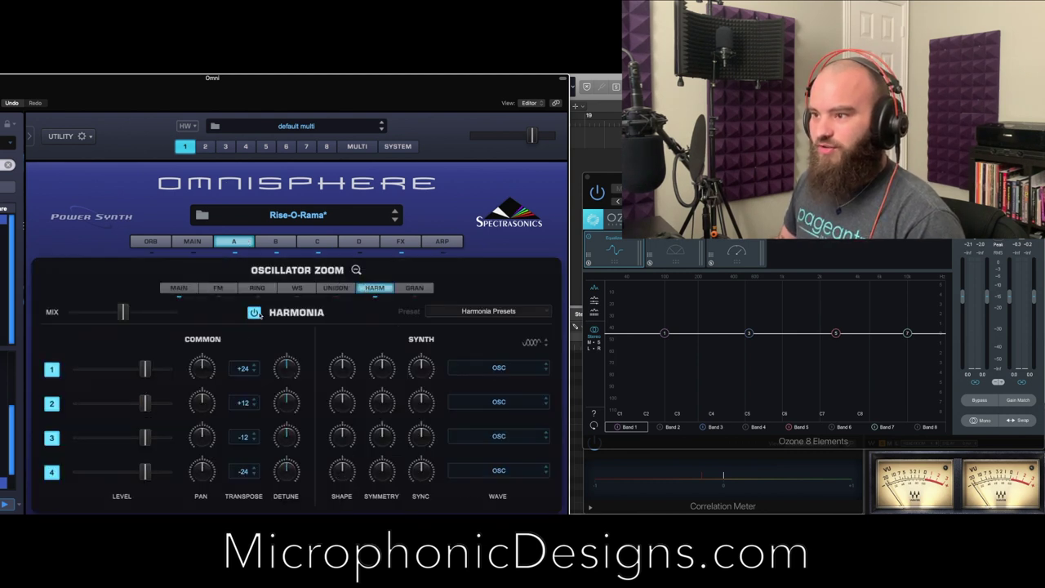